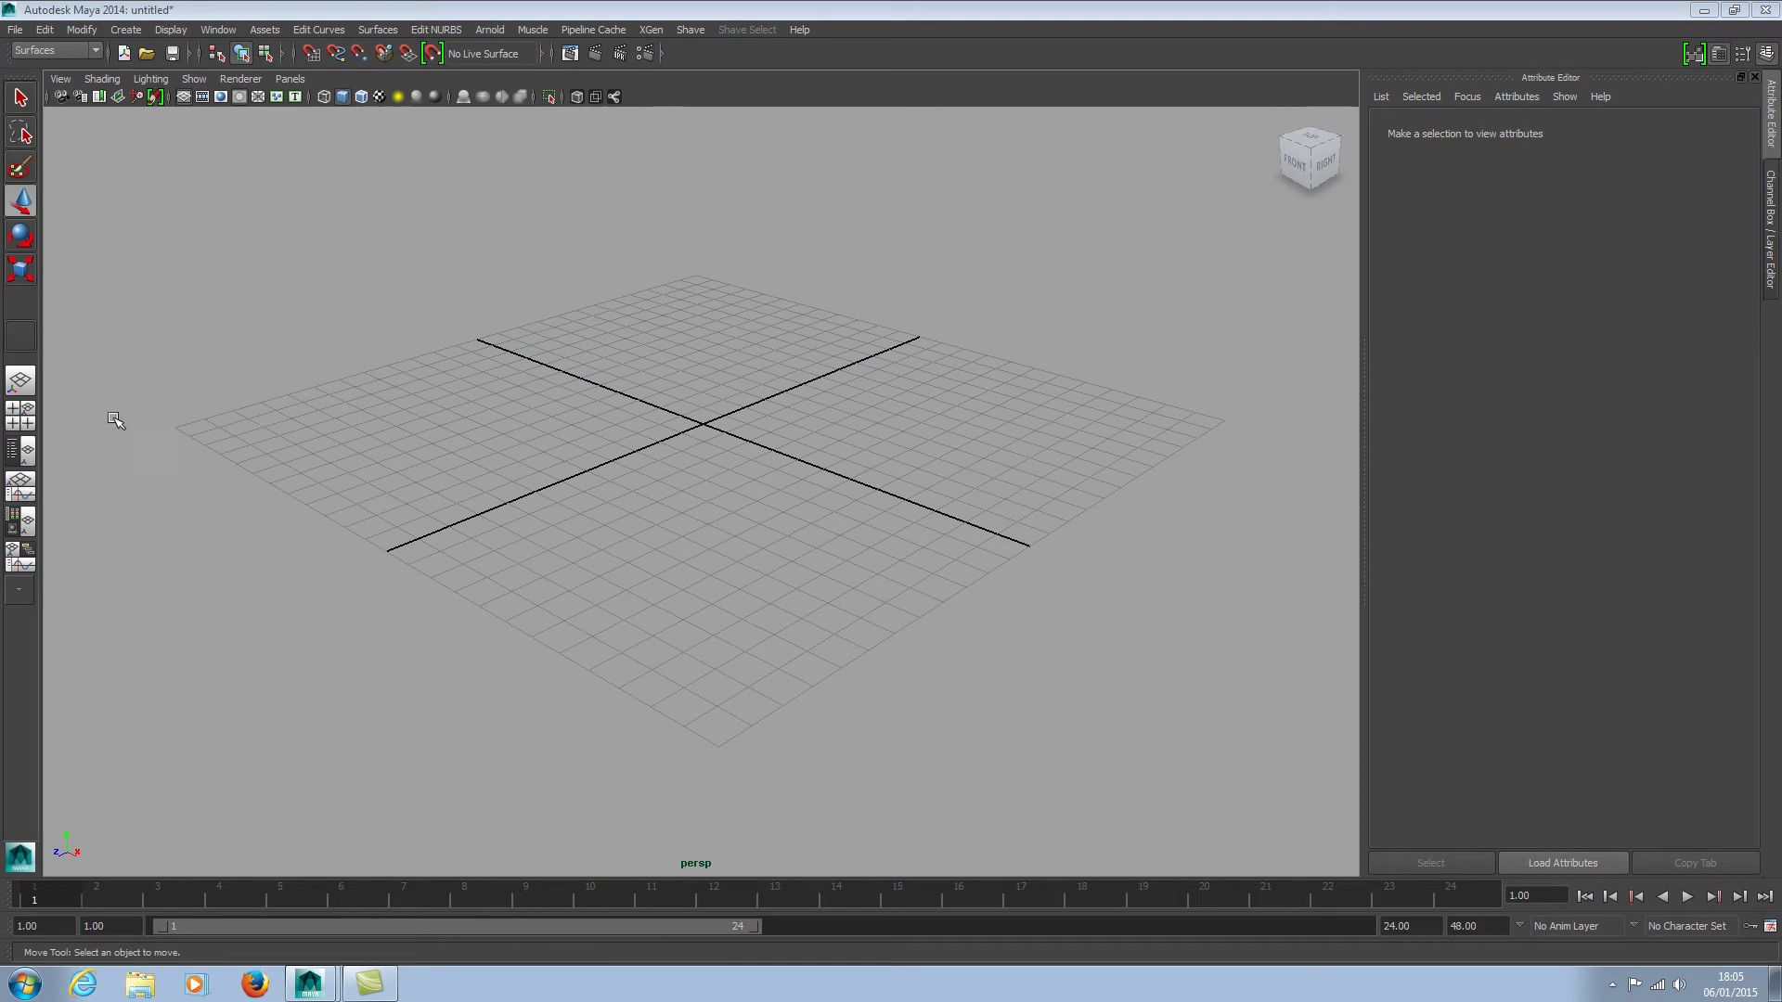
Maximize the front view and pick the eagle JPG on the Desktop as its image plane.
left_click(26, 415)
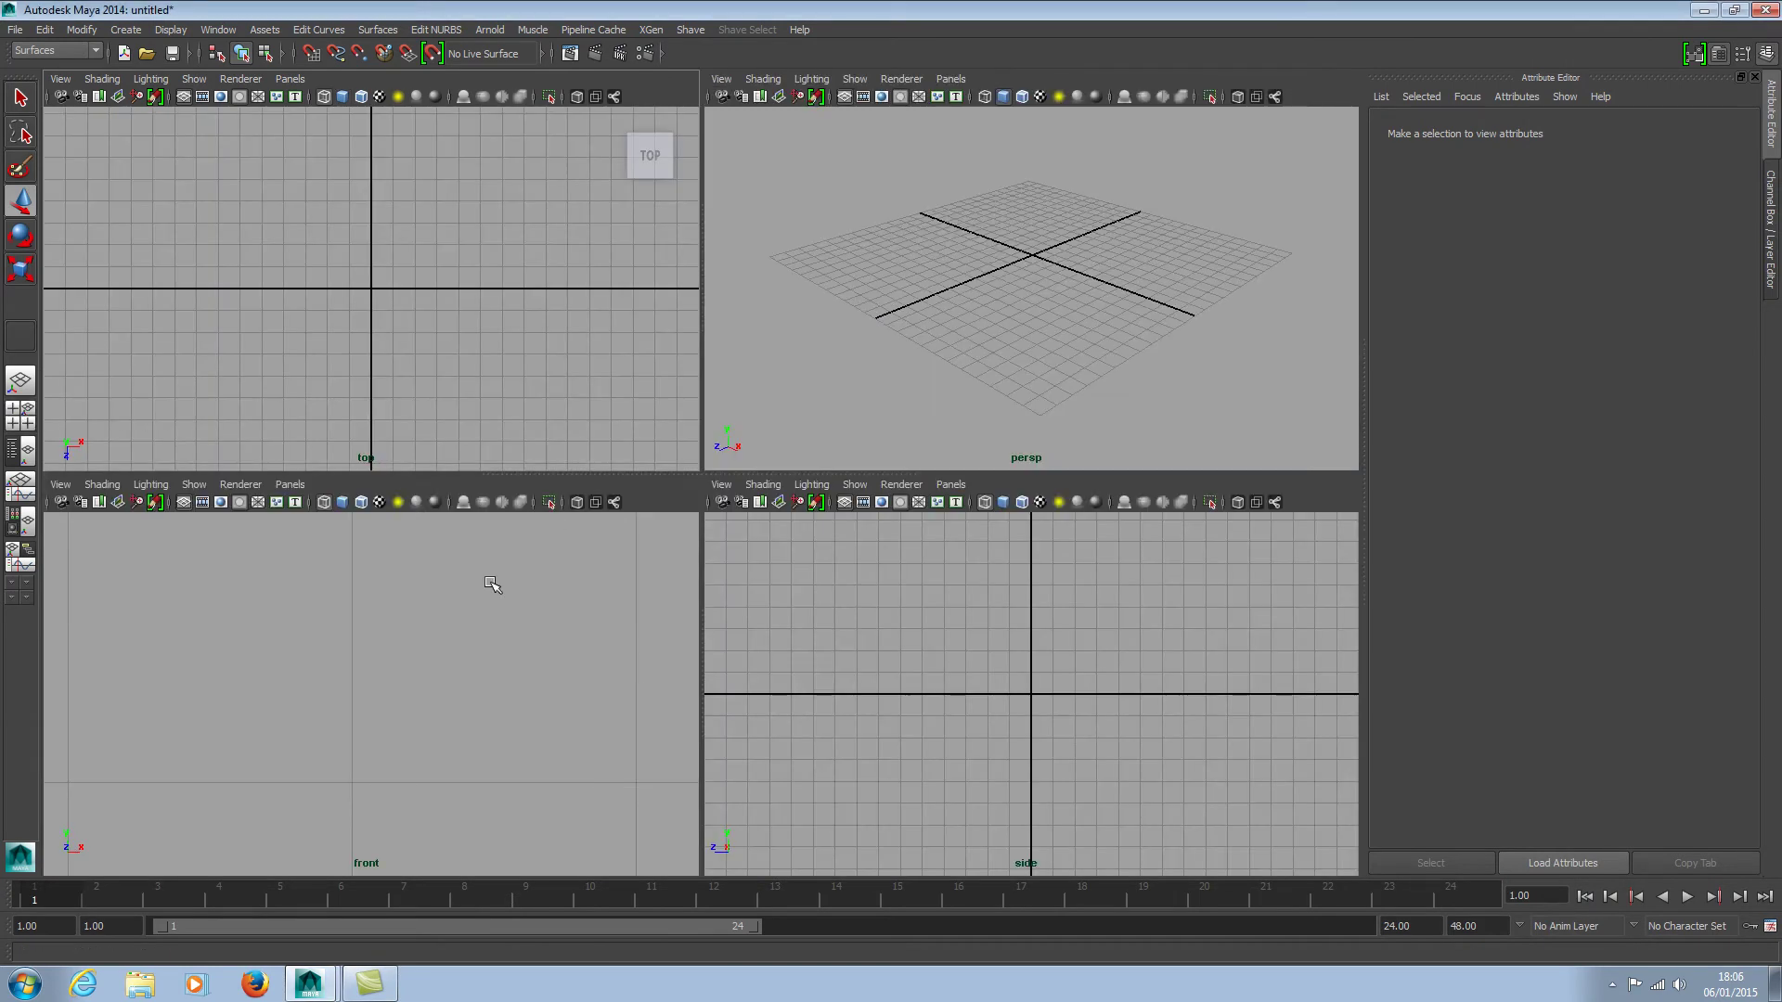
key("space")
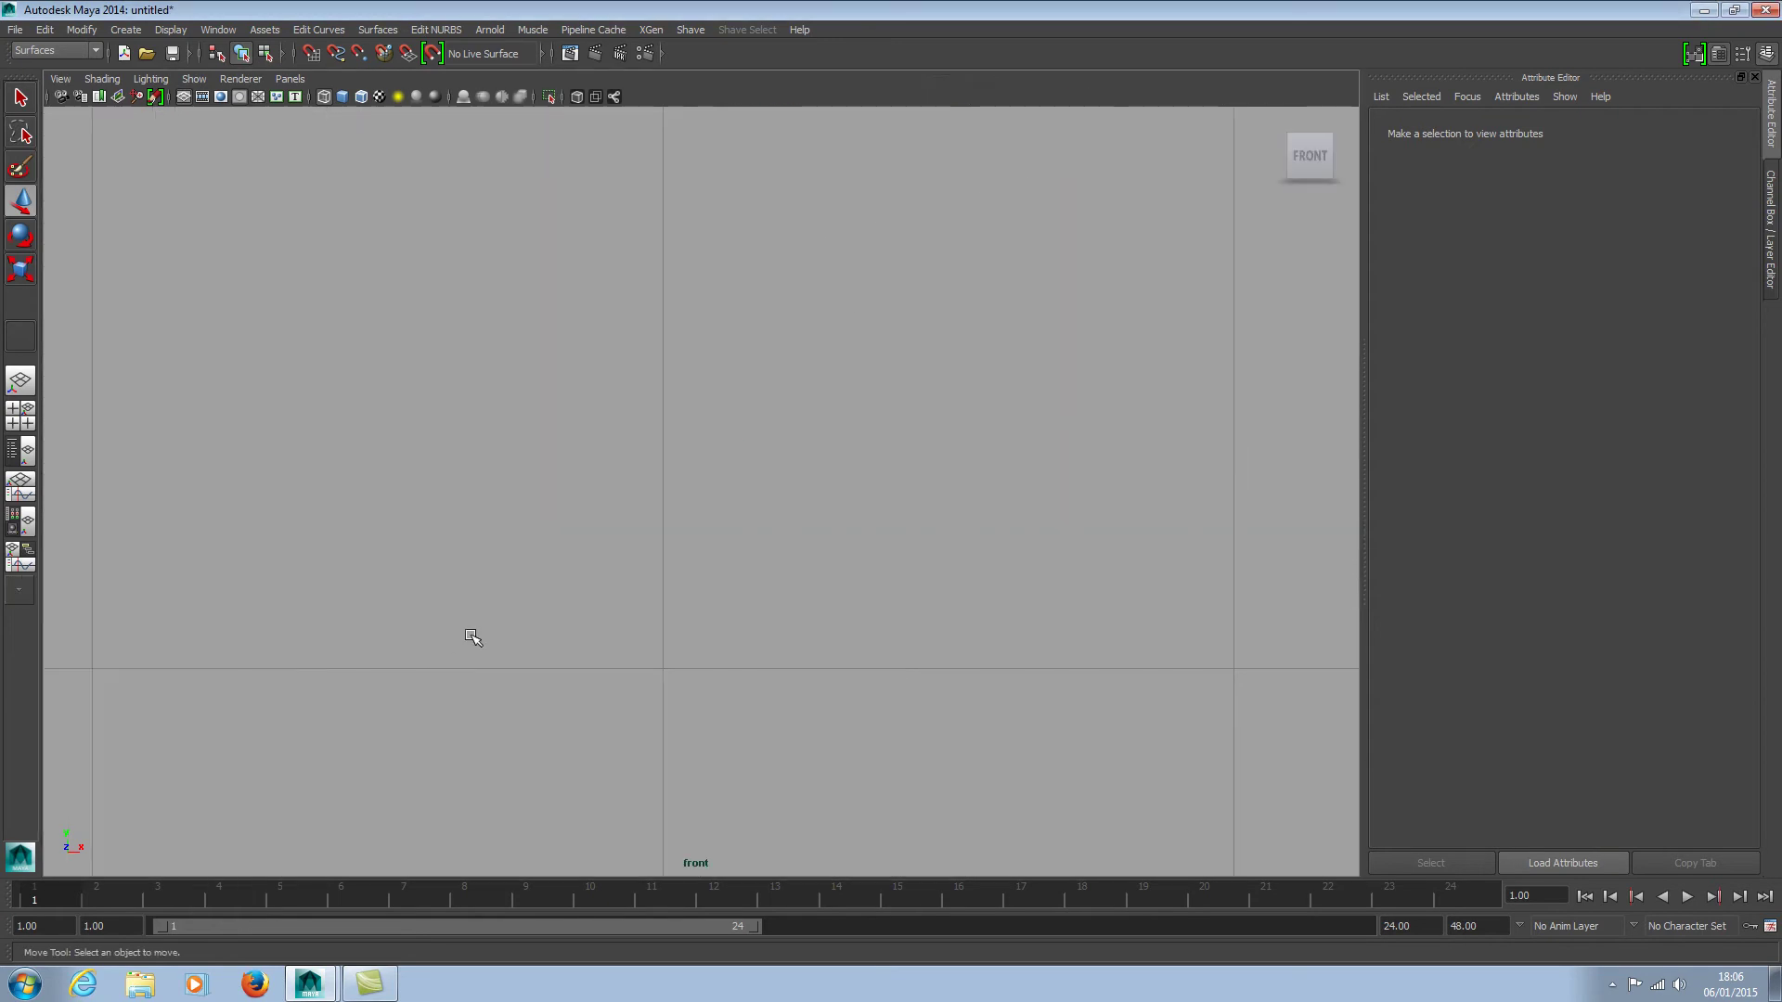
scroll(672, 501, "down", 2)
scroll(668, 502, "down", 3)
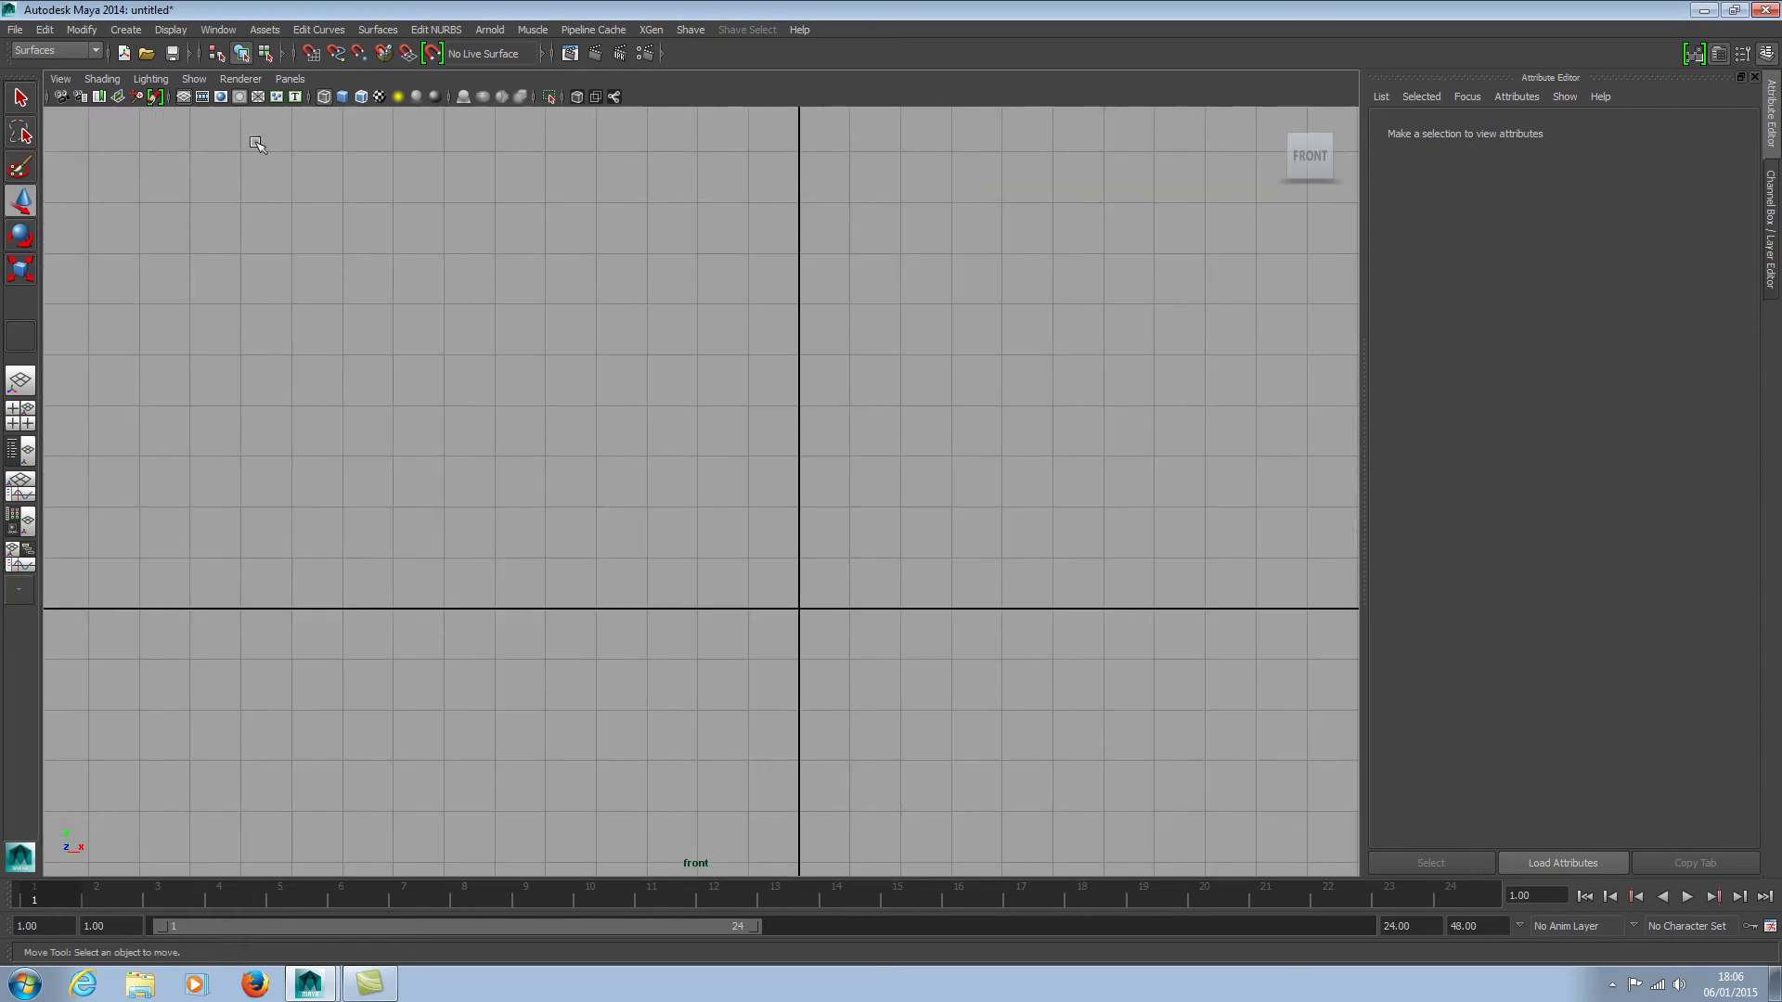
left_click(112, 99)
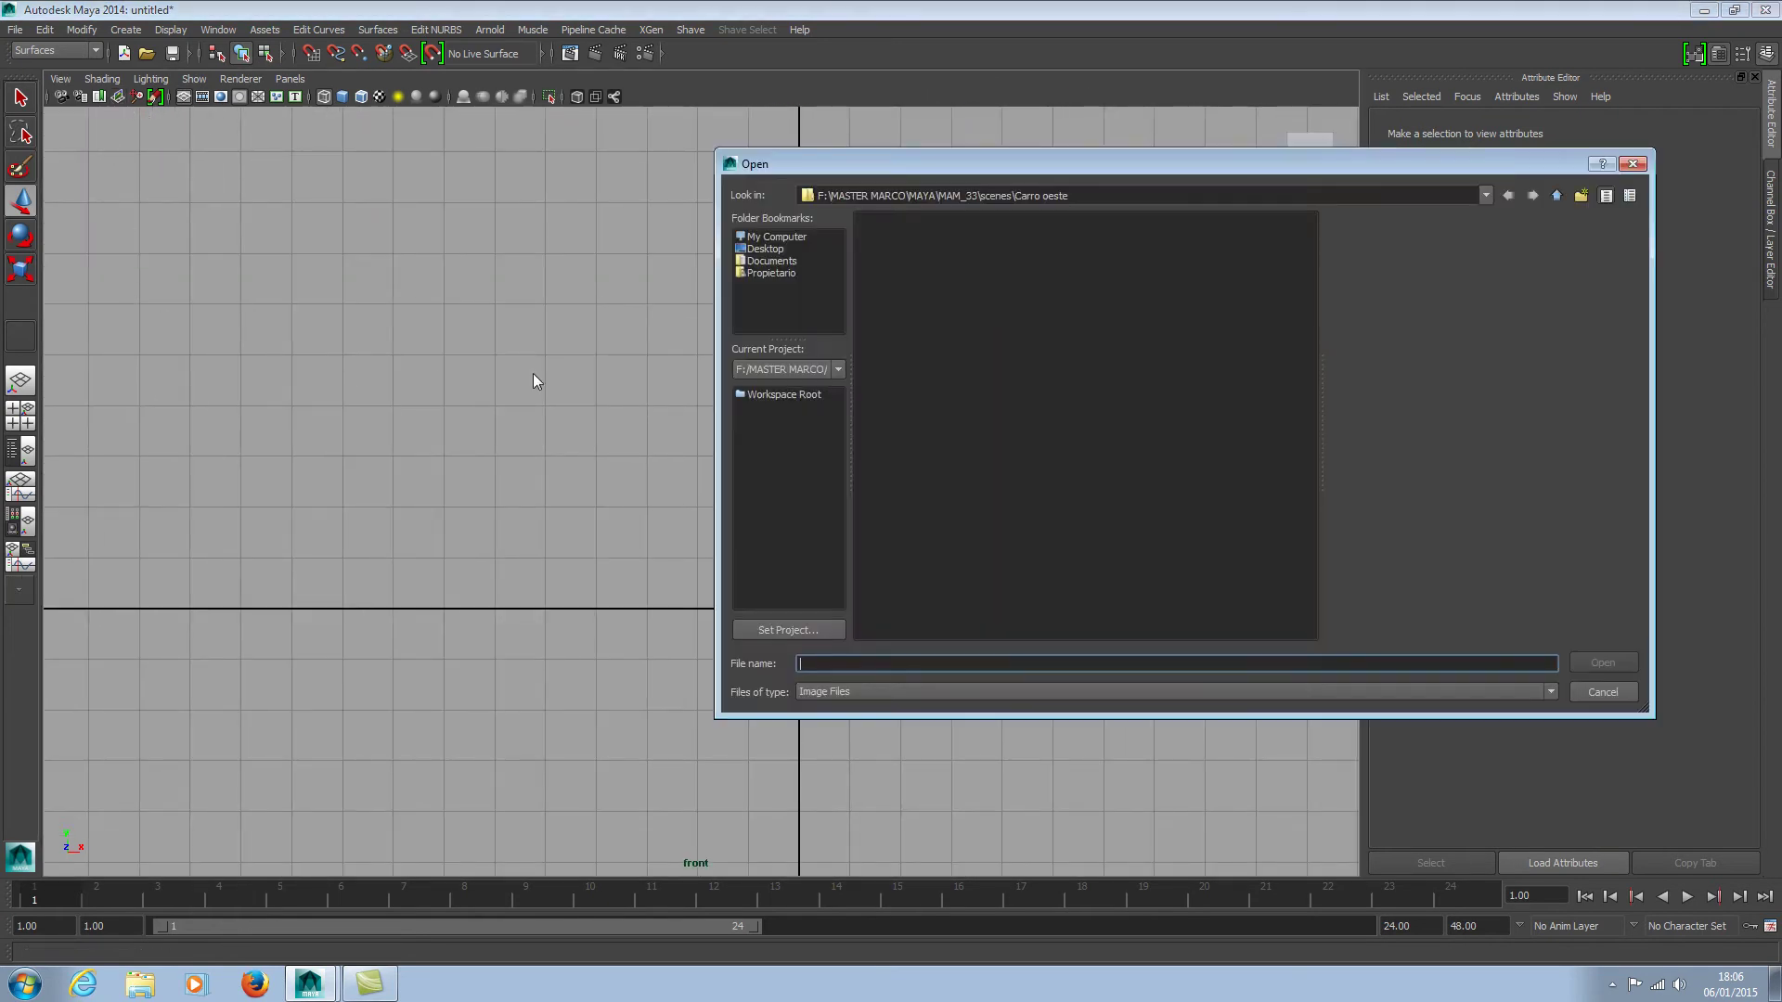
left_click(773, 248)
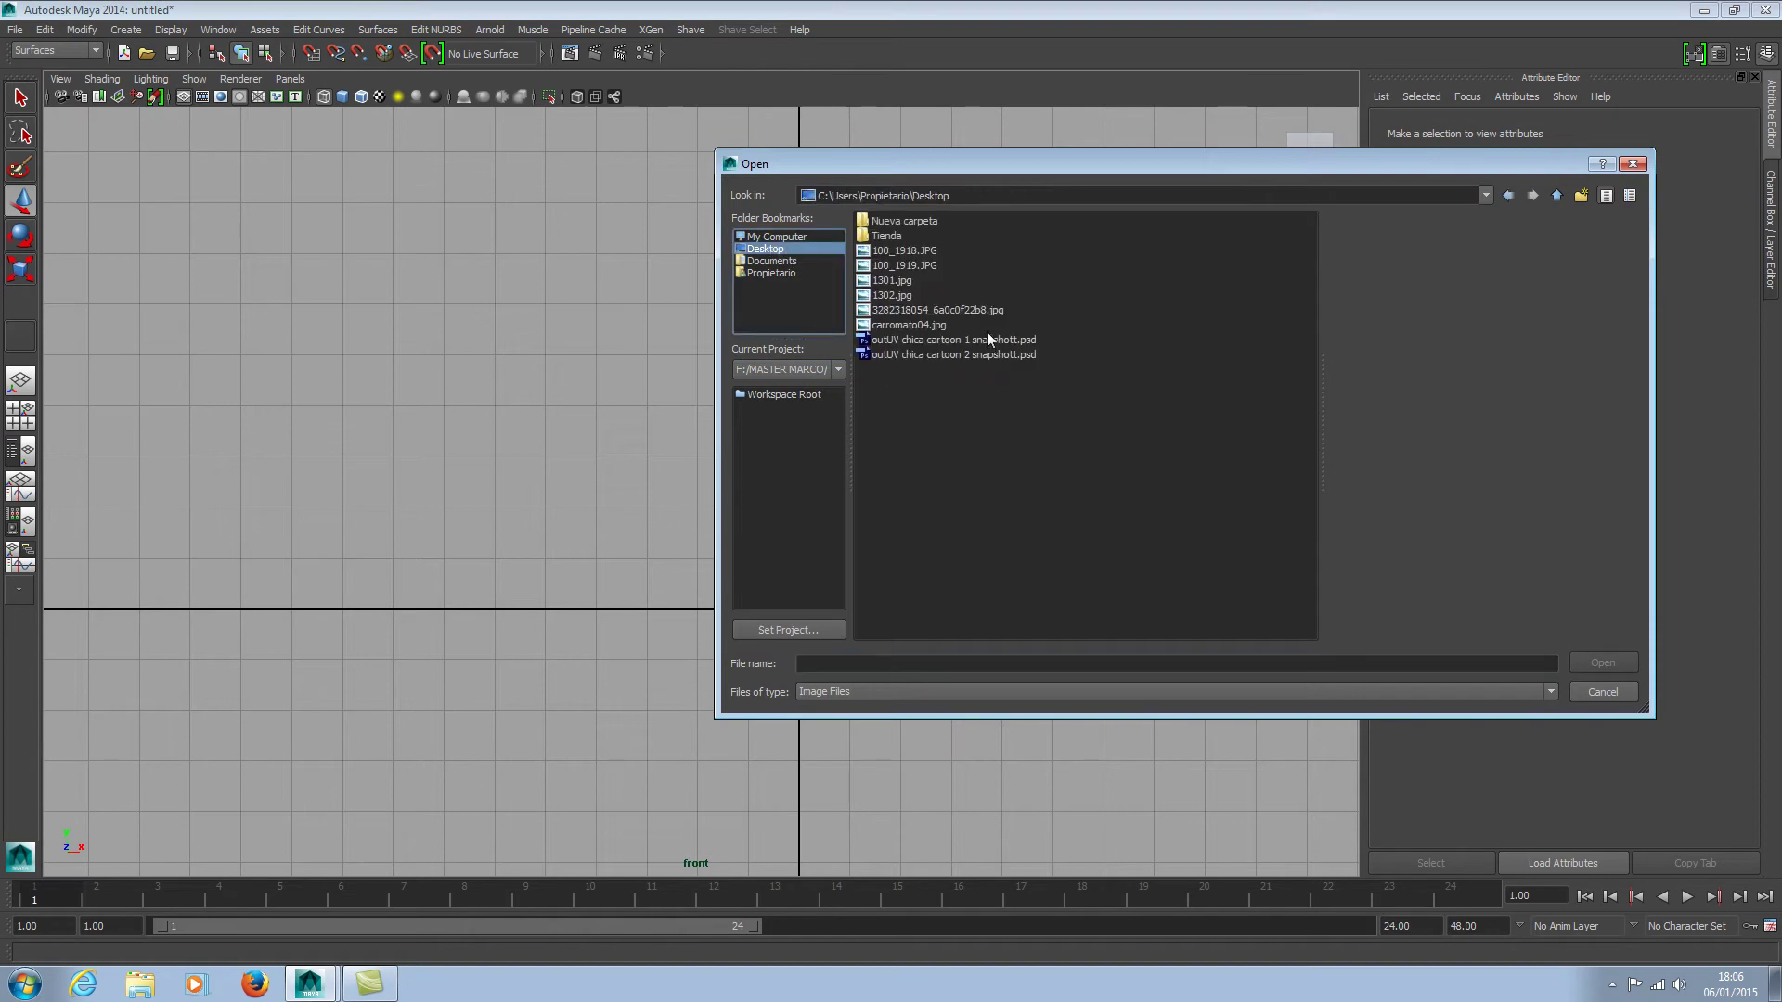
left_click(920, 310)
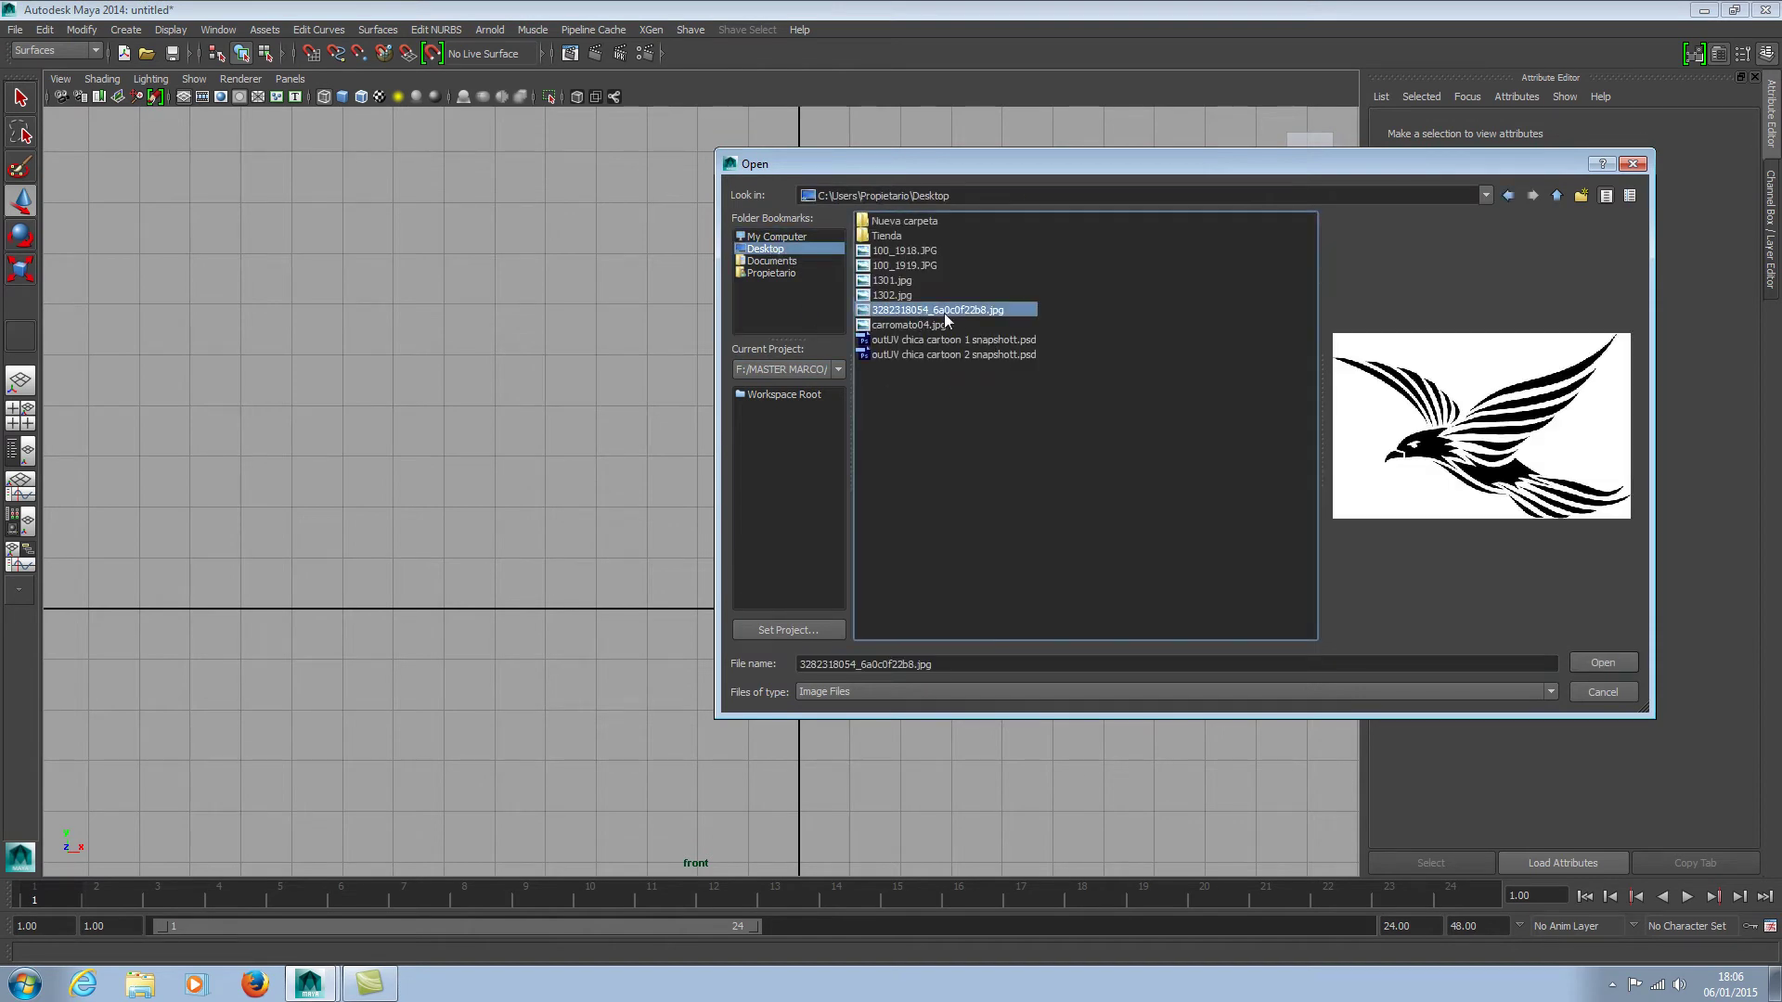
Load the eagle image, raise it above the ground line and scale it larger.
left_click(1600, 661)
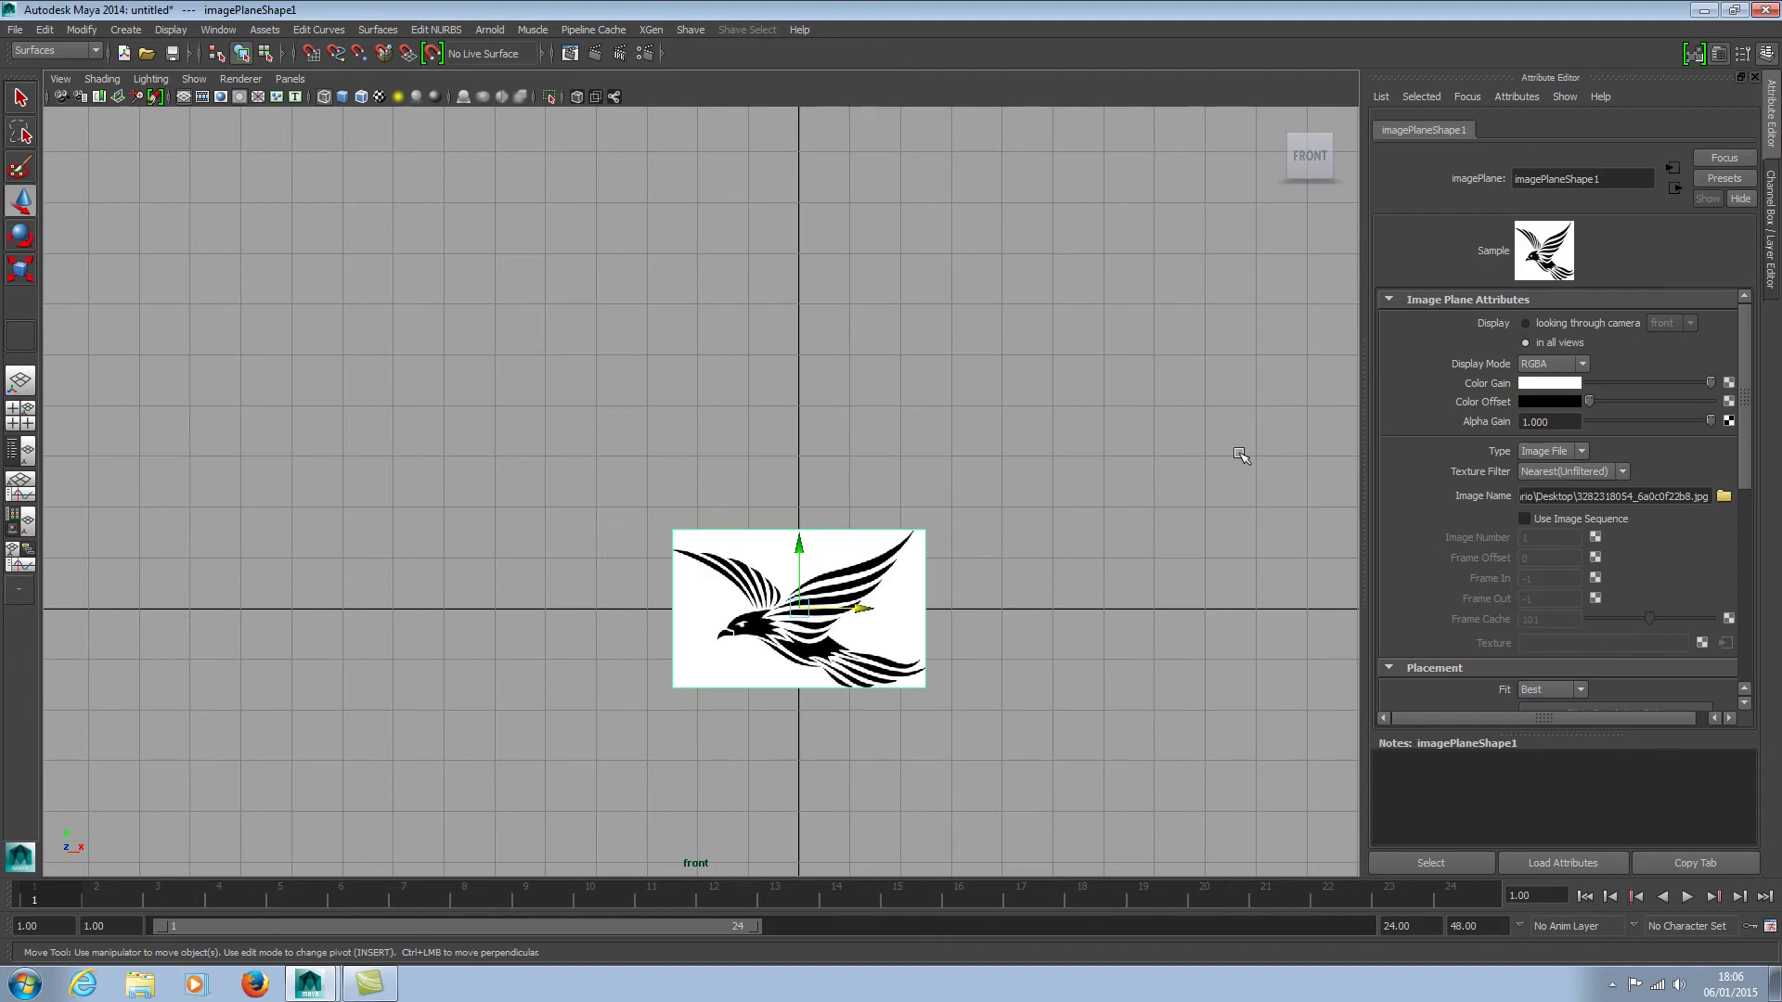
left_click_drag(799, 548, 795, 415)
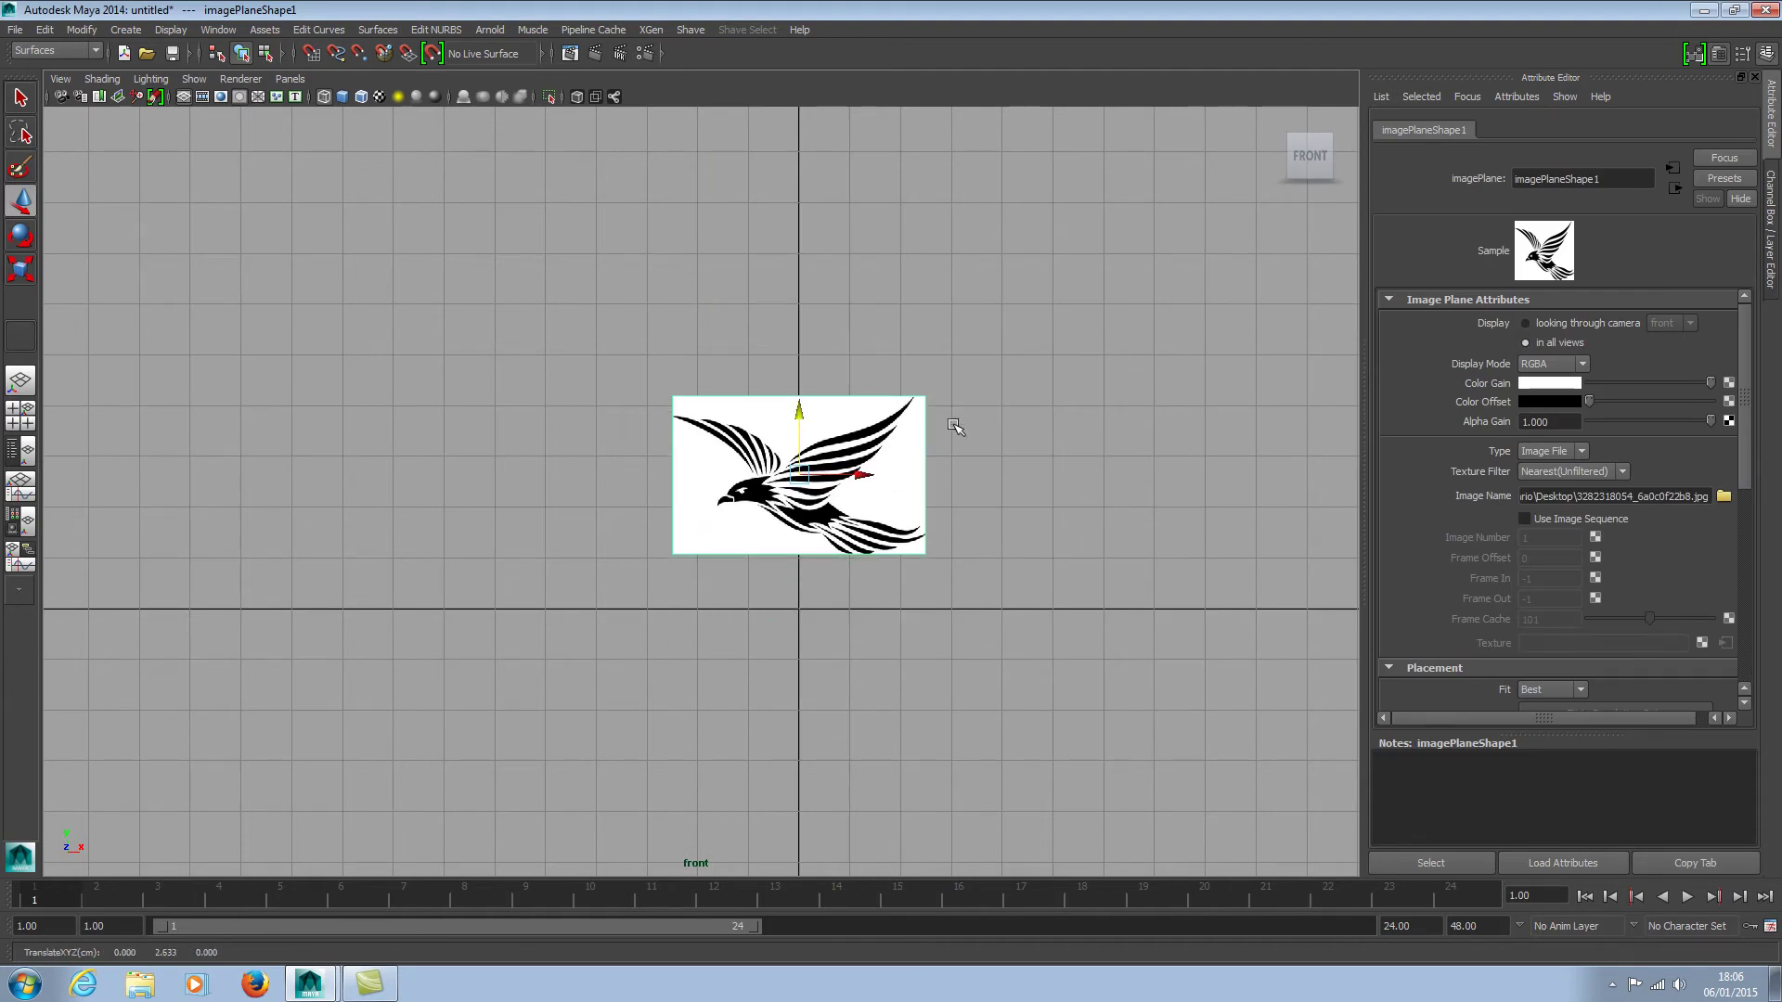
key("r")
left_click_drag(803, 476, 926, 470)
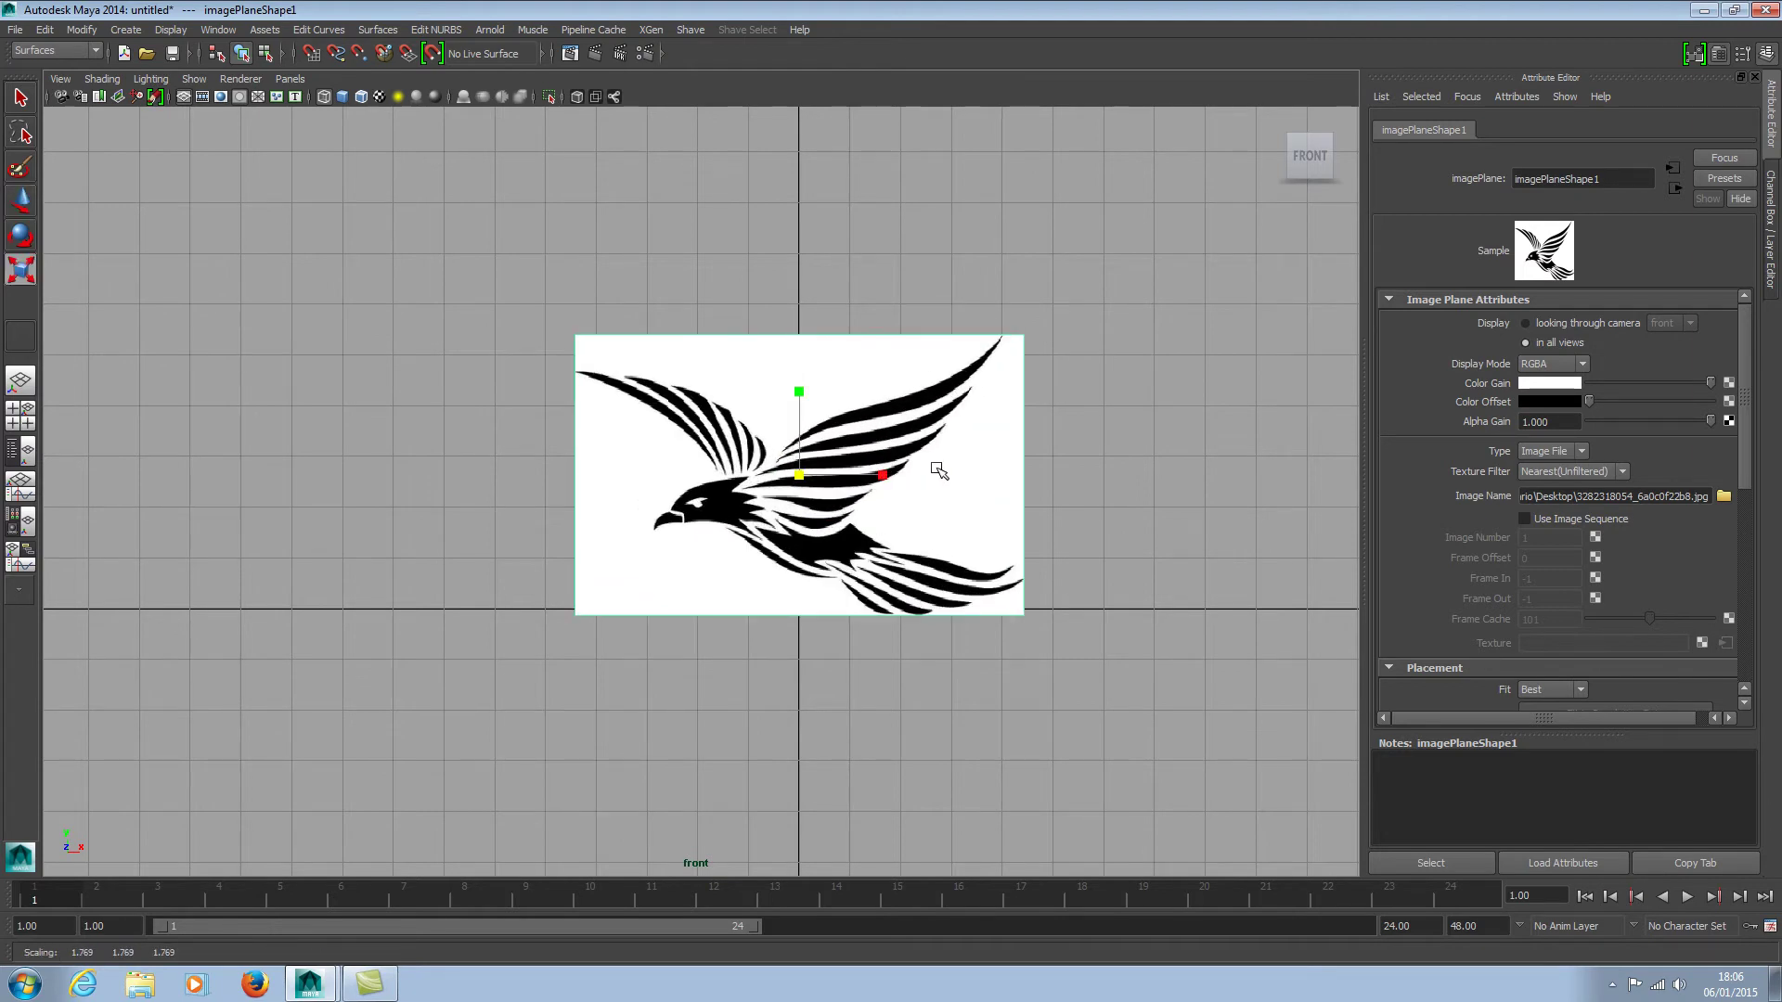
key("w")
left_click_drag(798, 410, 798, 401)
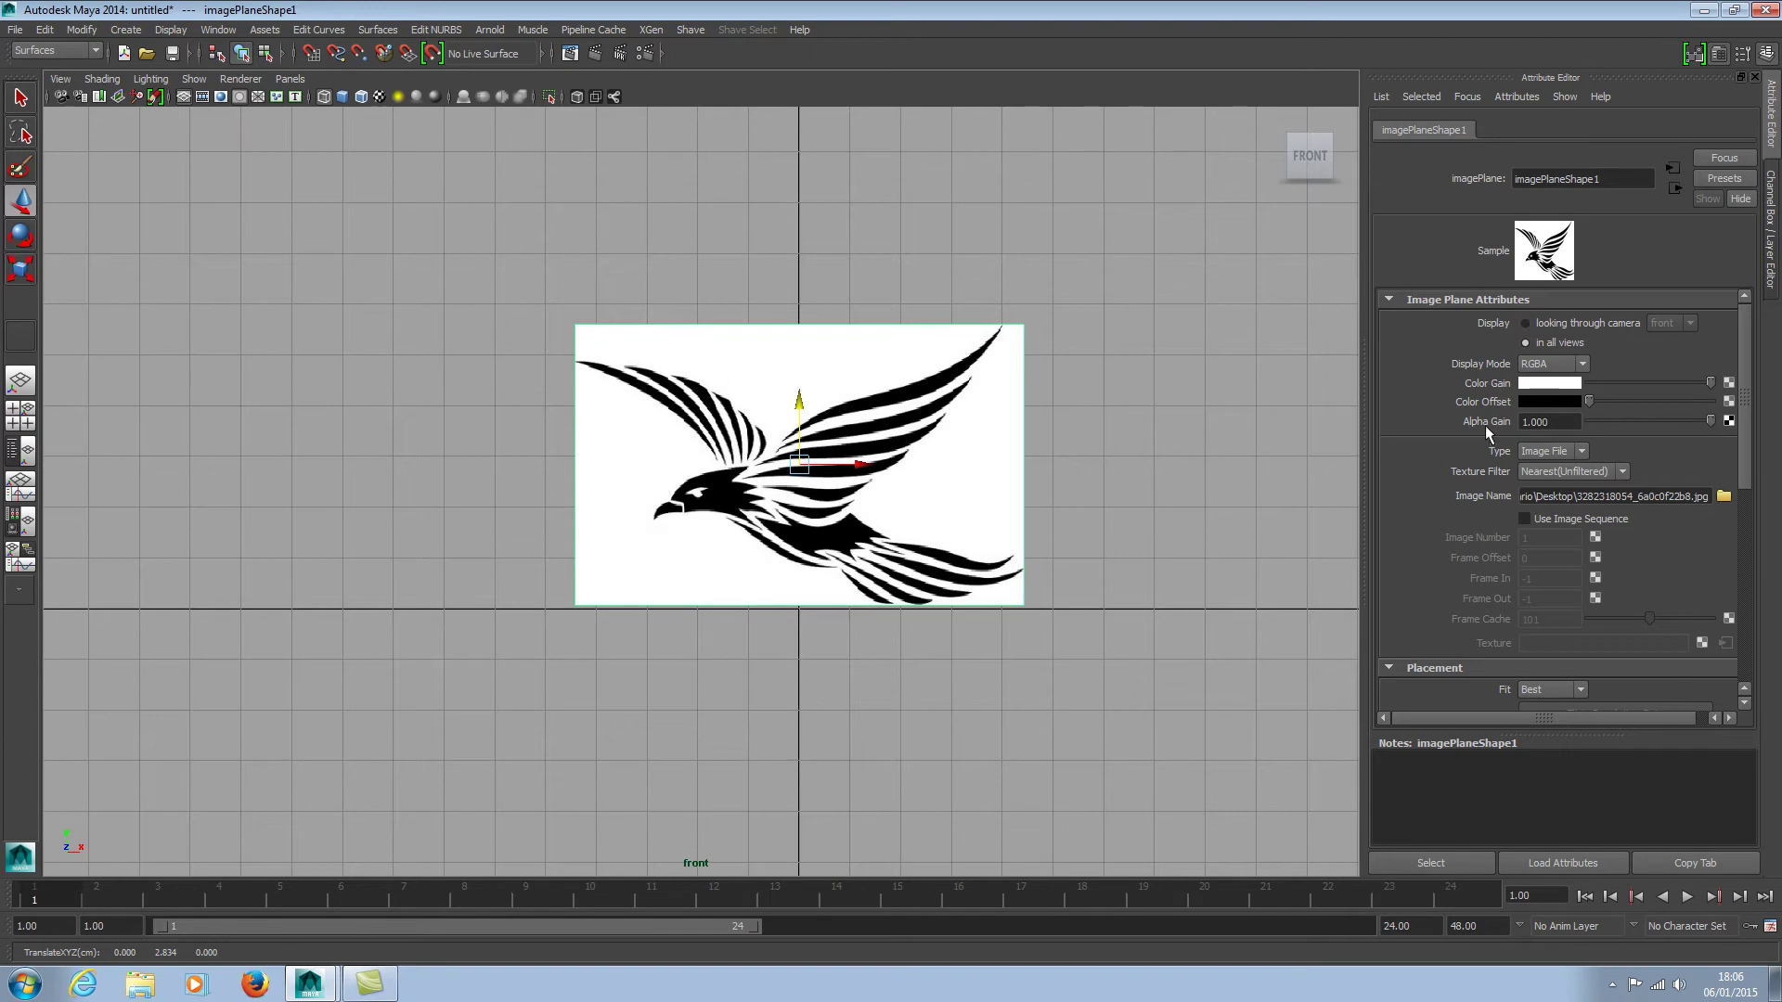
Fade the eagle image to Alpha Gain 0.374 and centre it in the front view.
left_click_drag(1710, 422, 1672, 422)
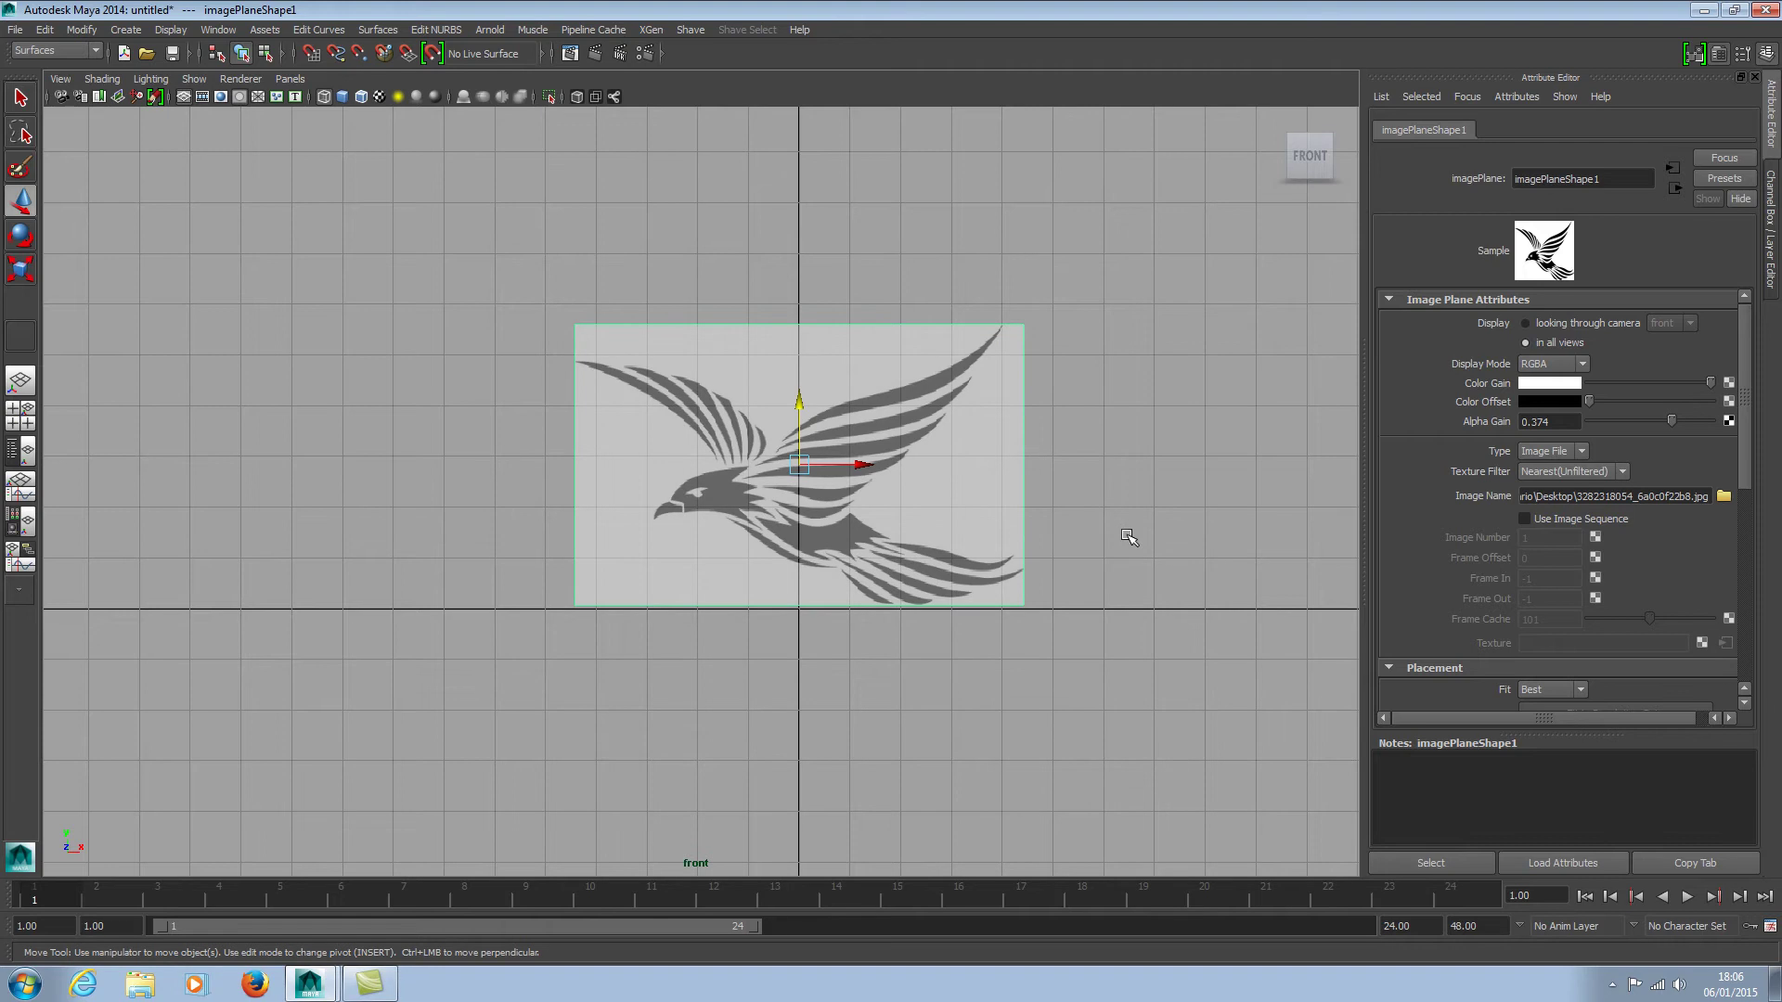
scroll(1104, 566, "up", 1)
scroll(1098, 589, "up", 1)
scroll(1114, 593, "up", 3)
scroll(1126, 594, "up", 2)
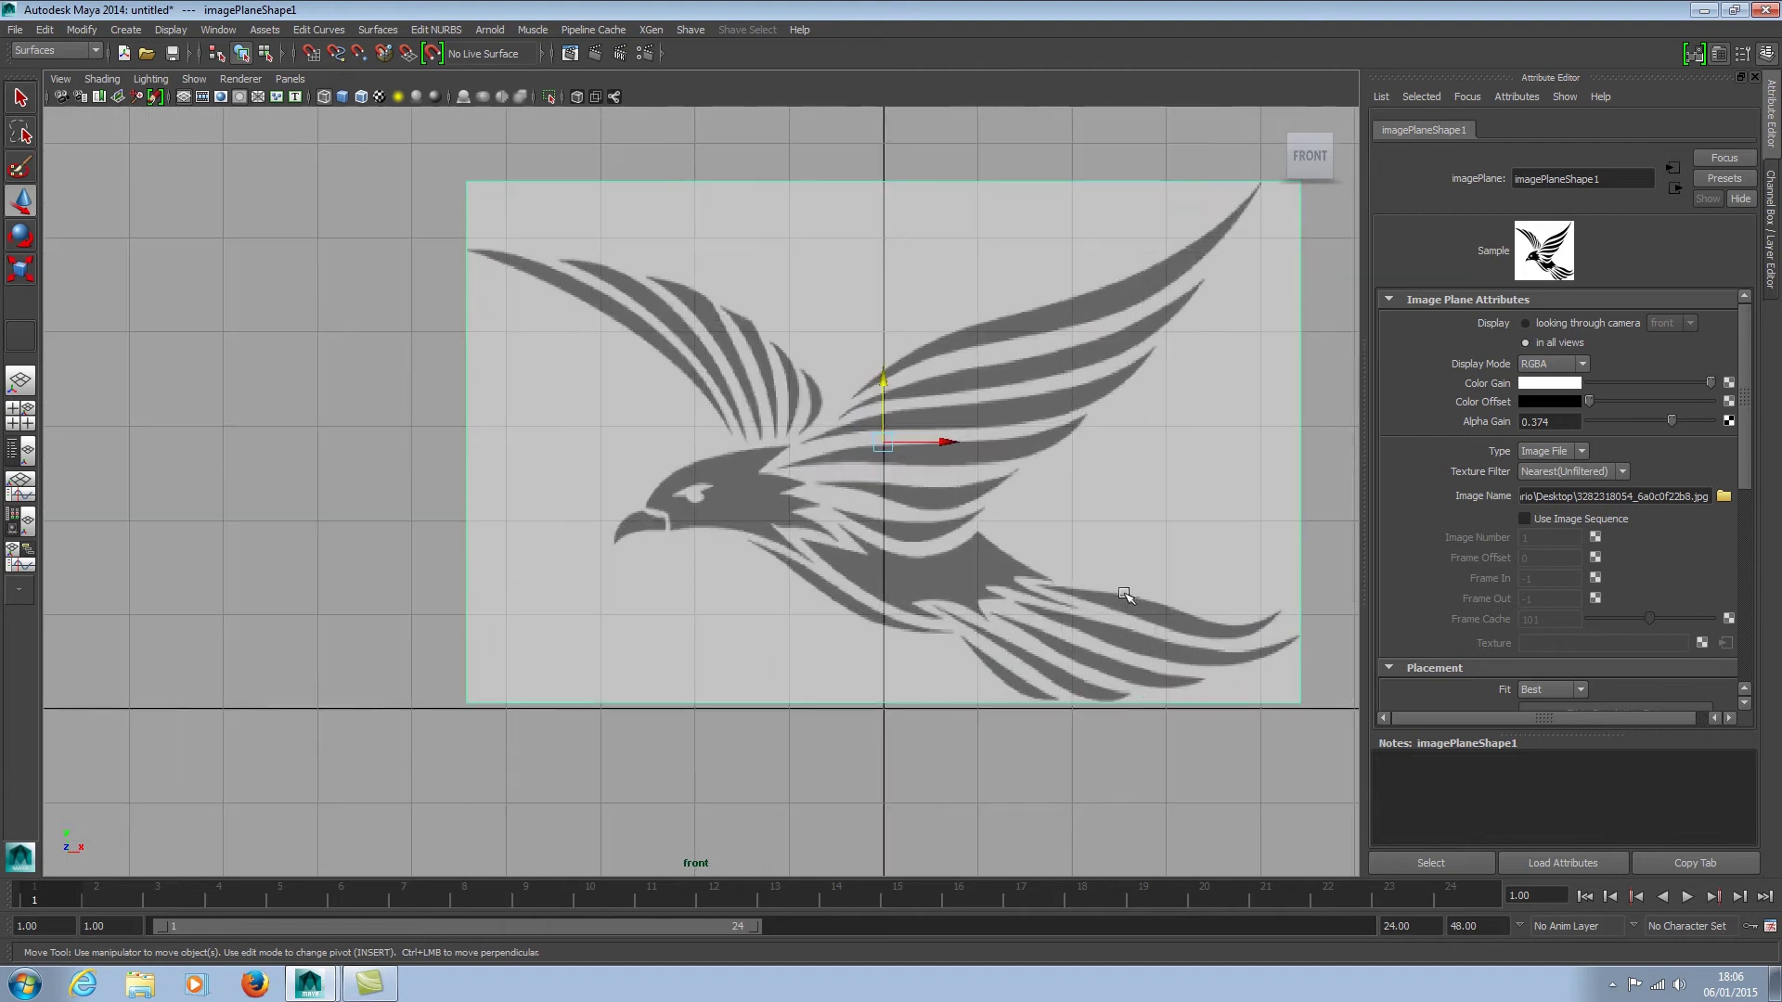
mouse_move(1200, 493)
middle_mouse_down("alt")
mouse_move(1073, 486)
mouse_move(1084, 498)
middle_mouse_up("alt")
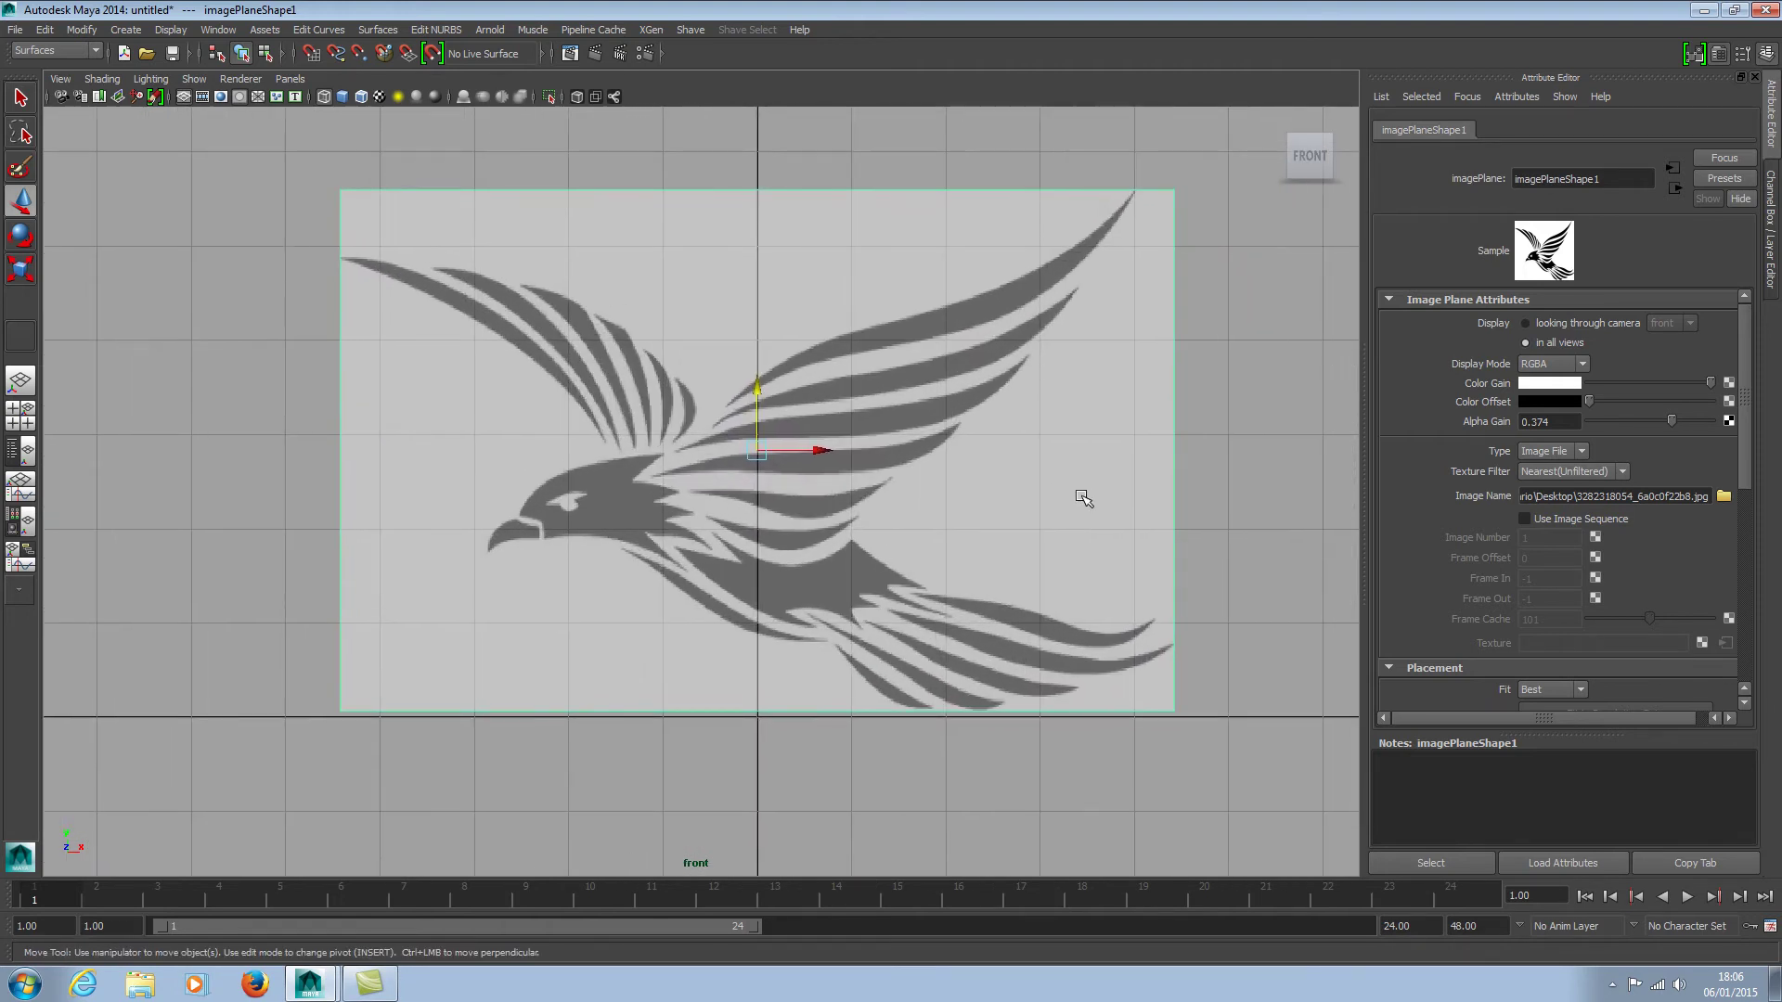
scroll(1086, 501, "up", 1)
scroll(1093, 505, "up", 1)
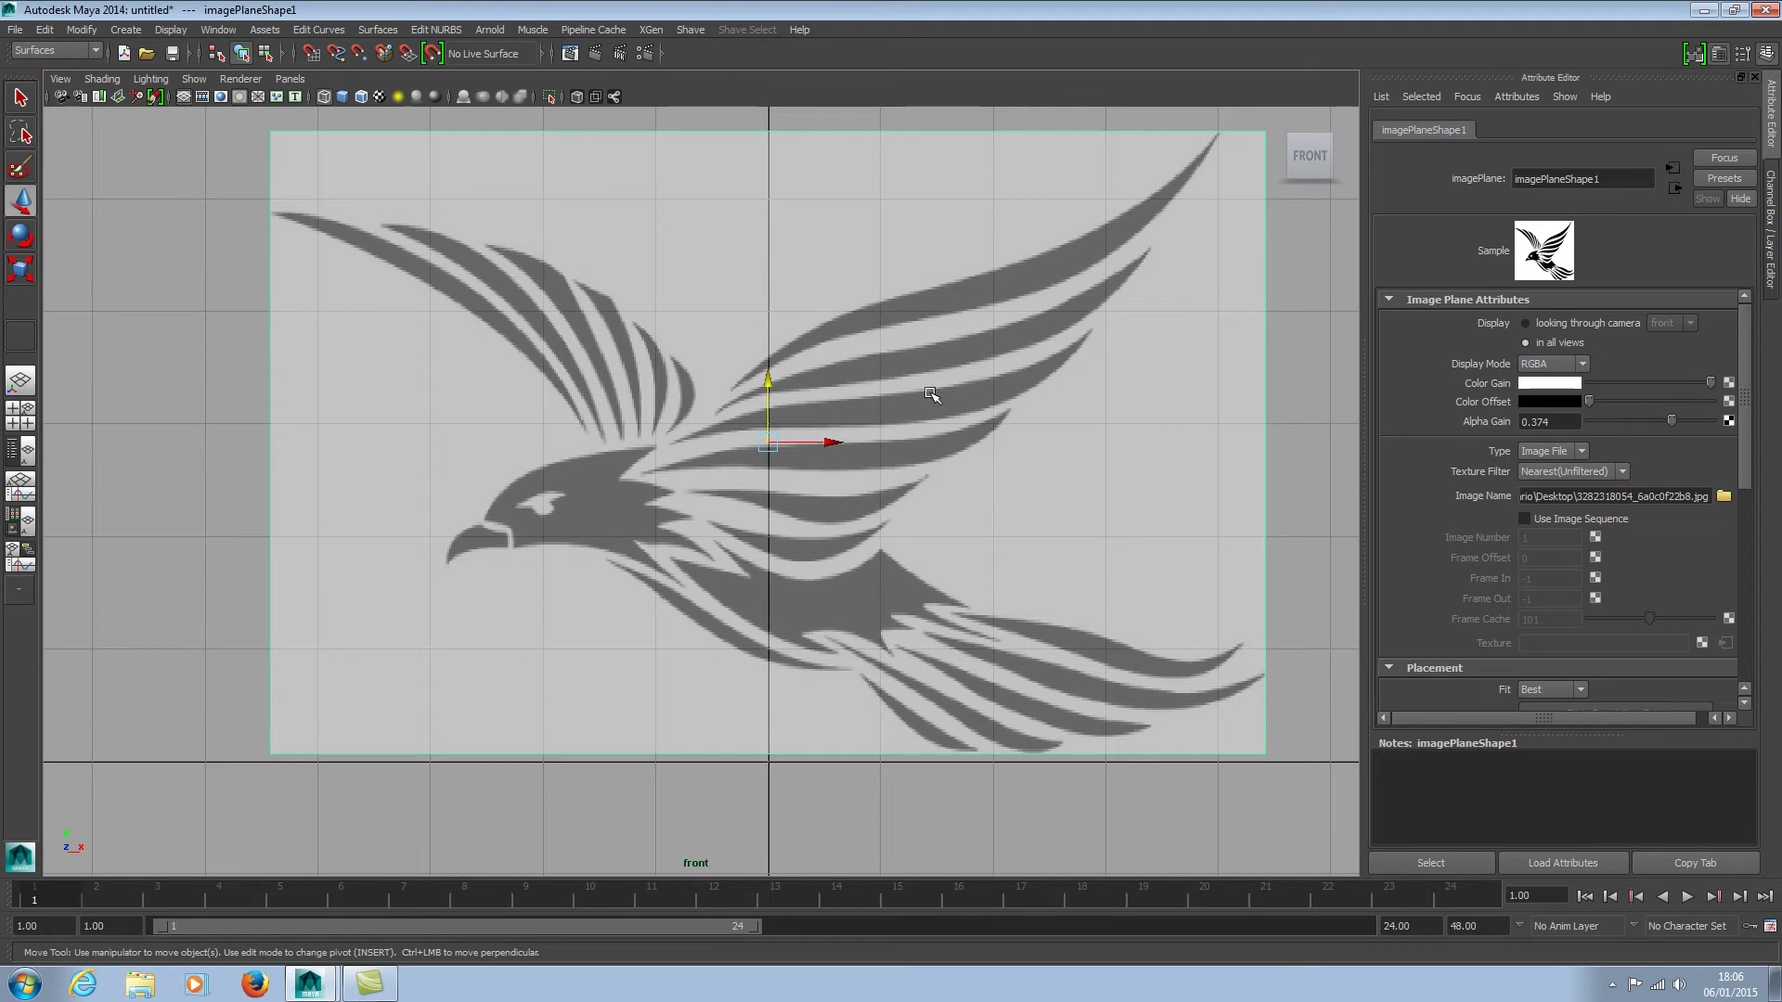
Activate the CV Curve Tool (3 Cubic, uniform knots) from the Surfaces Create menu.
left_click(98, 52)
left_click(98, 52)
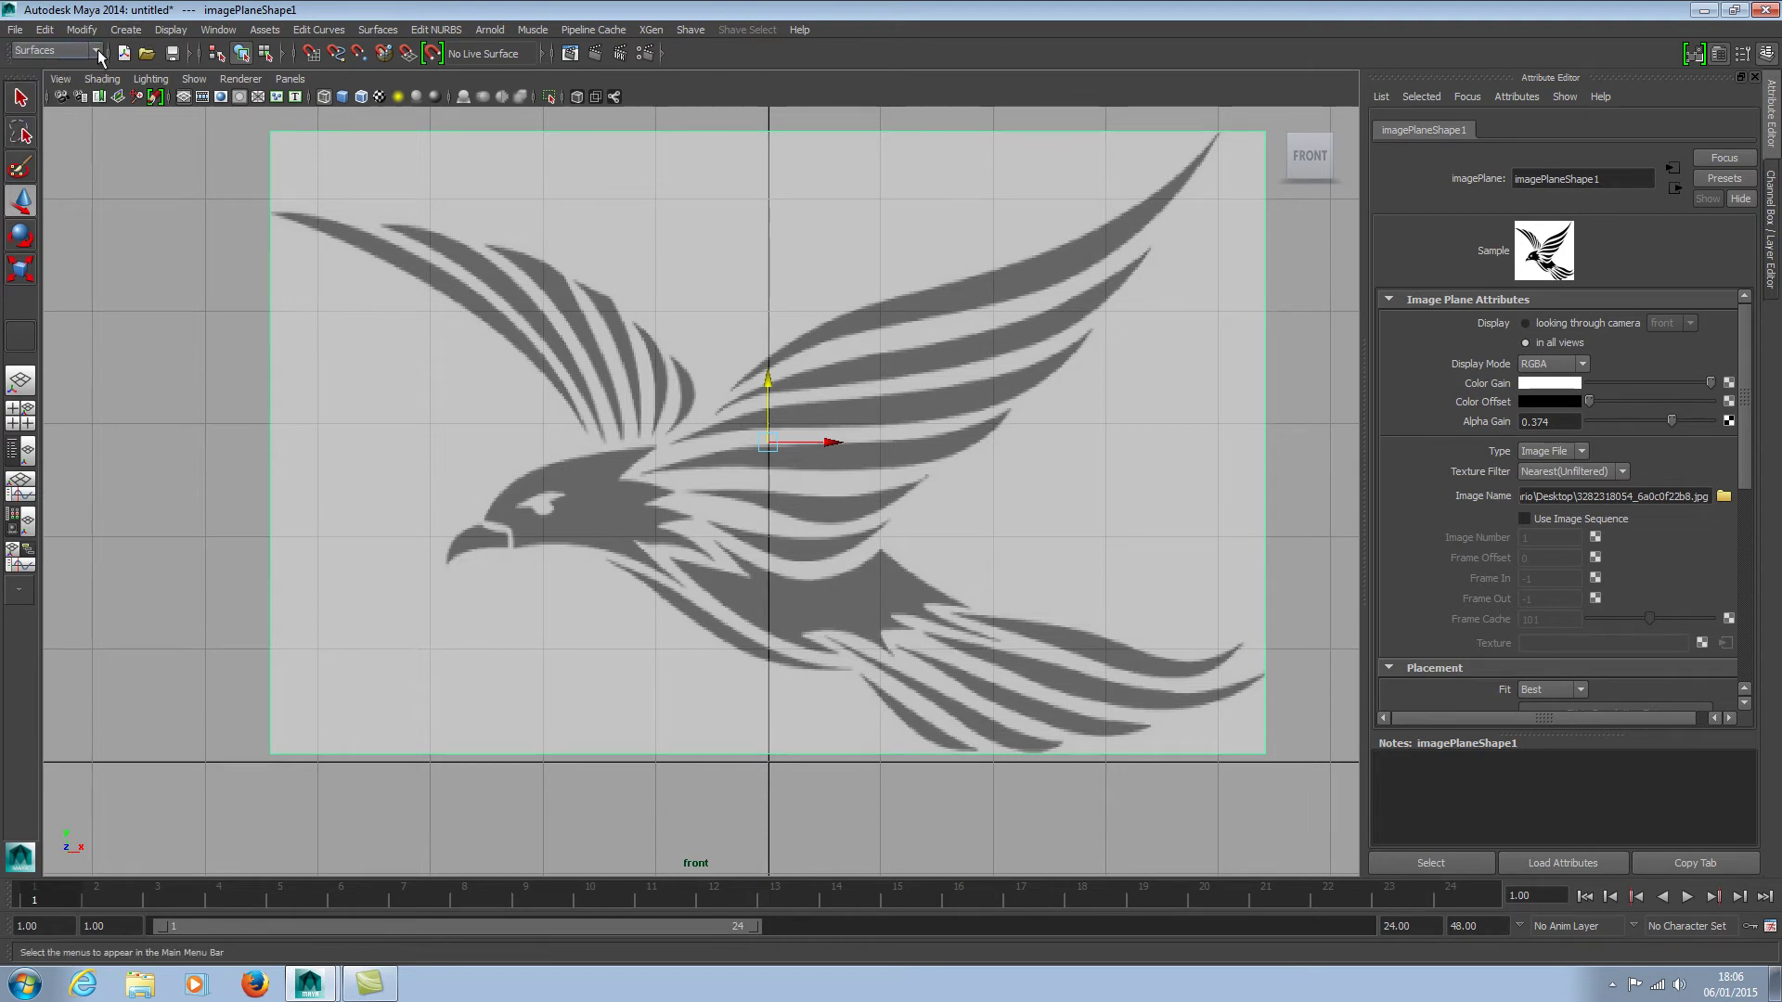
left_click(137, 31)
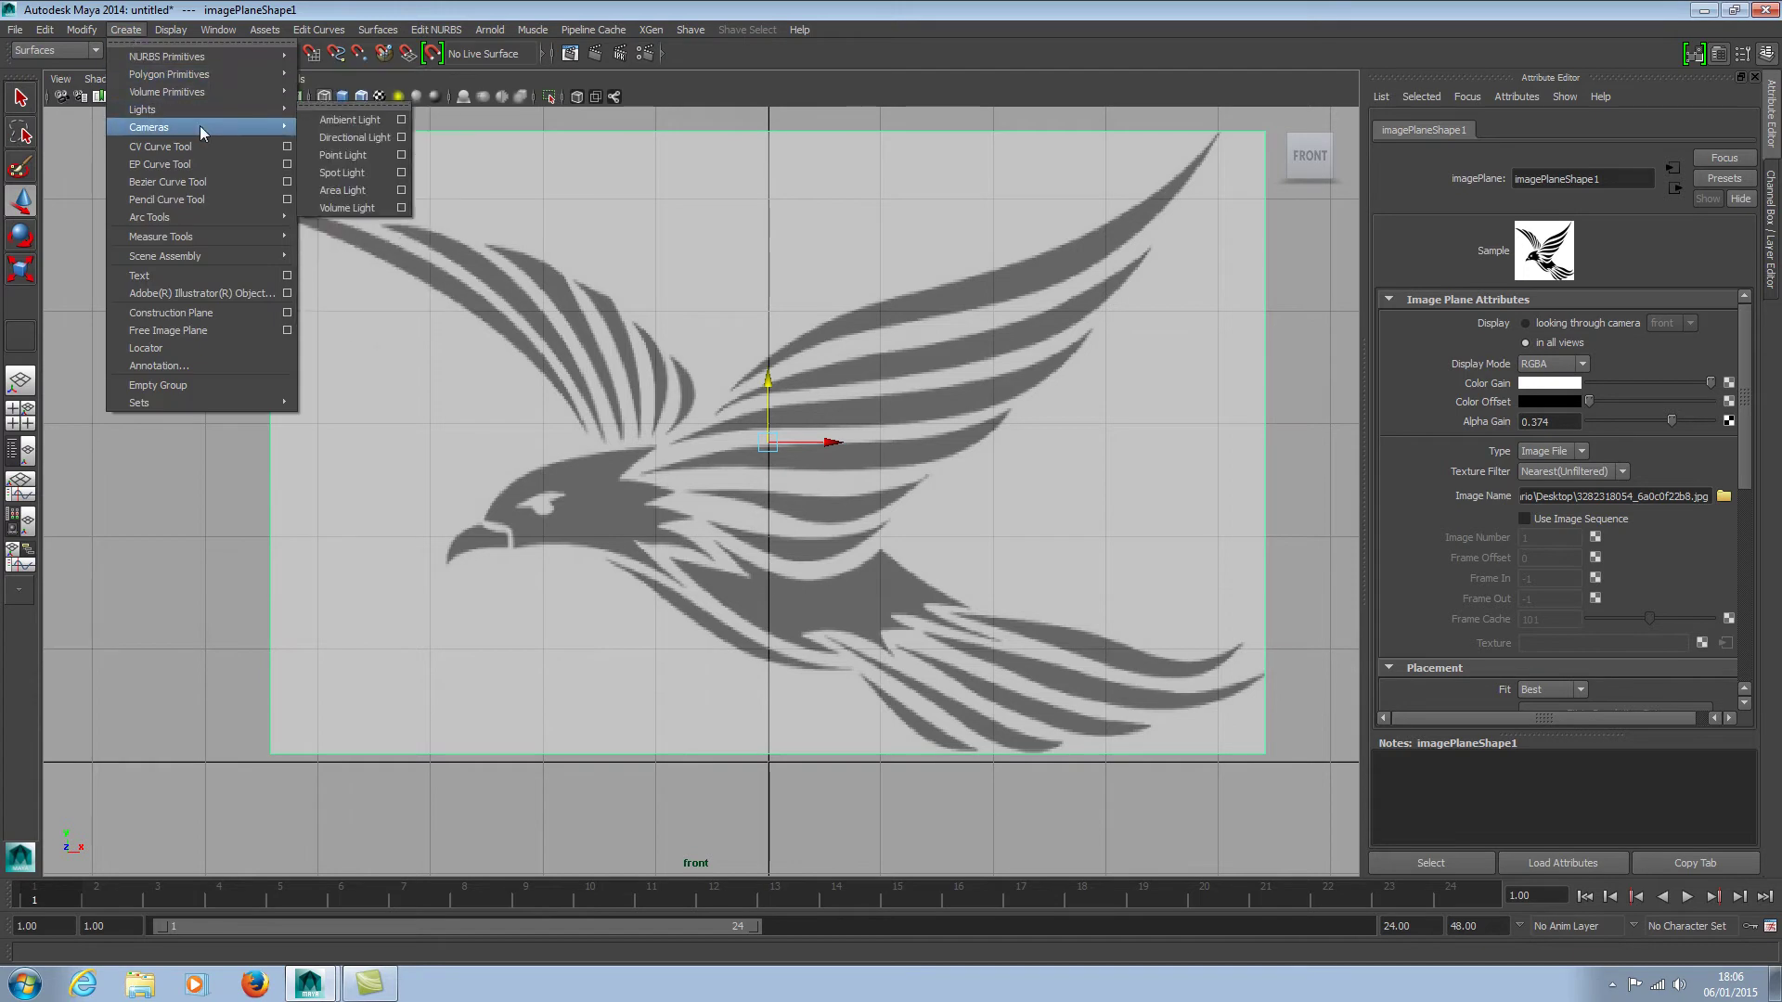
left_click(286, 147)
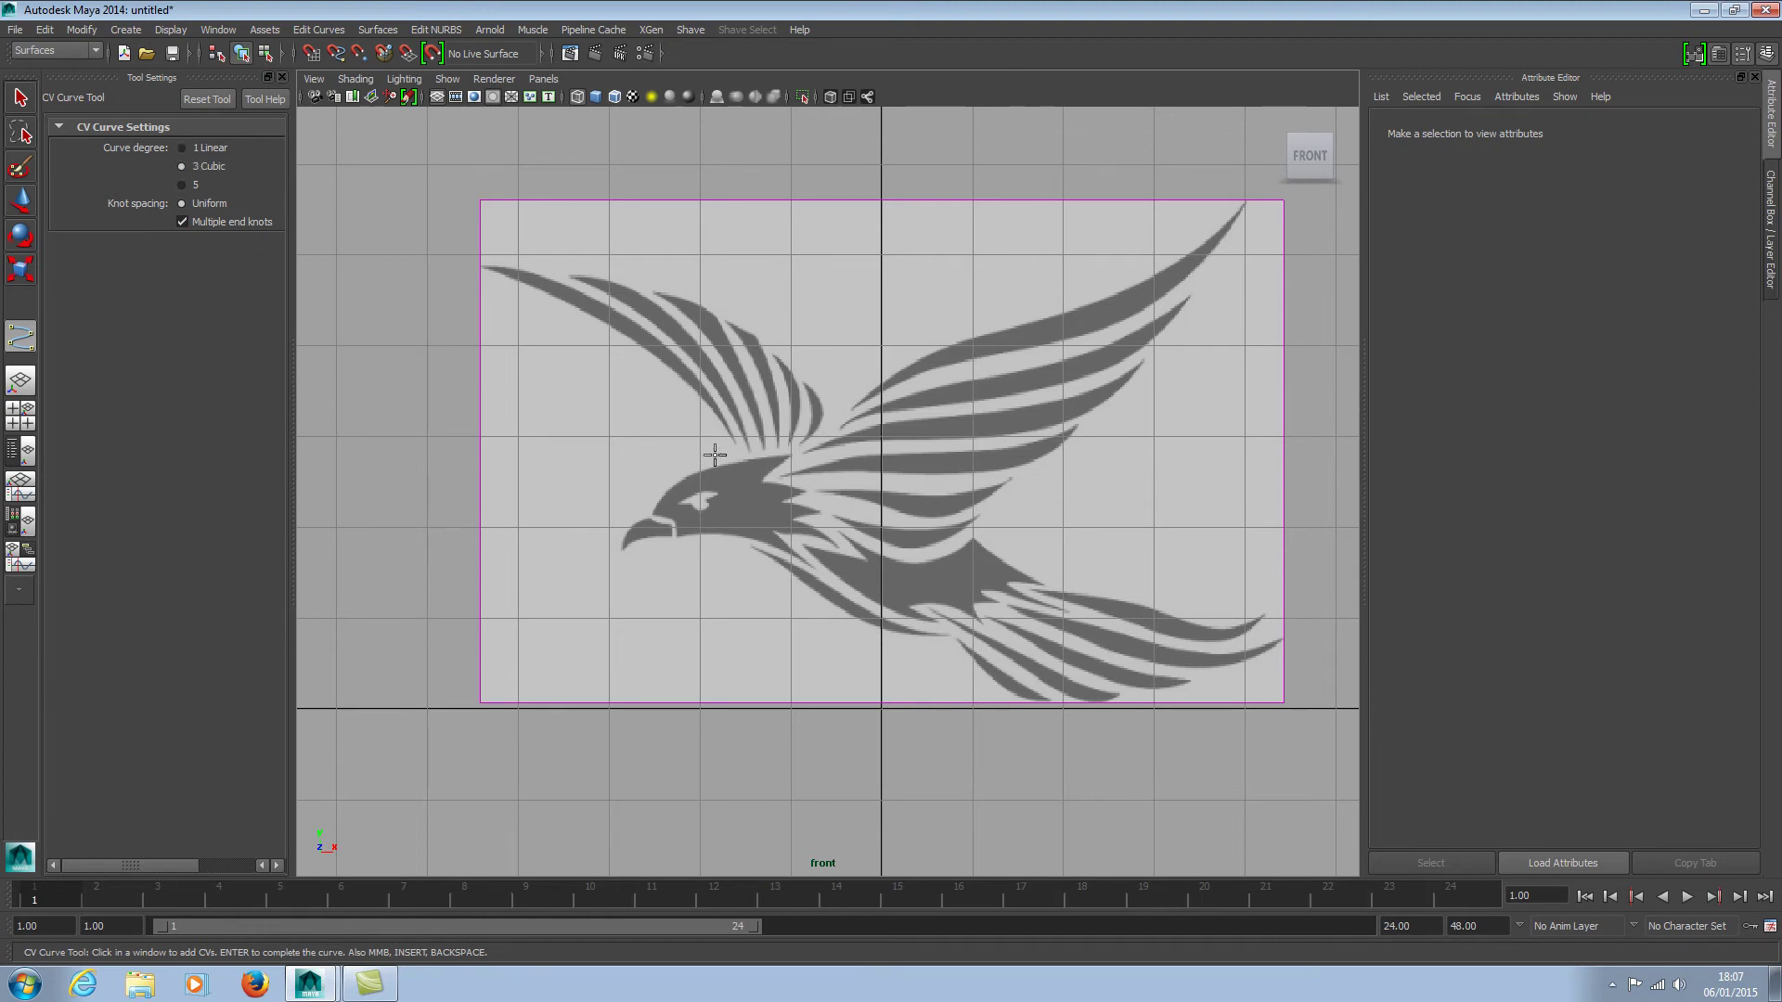
left_click(283, 77)
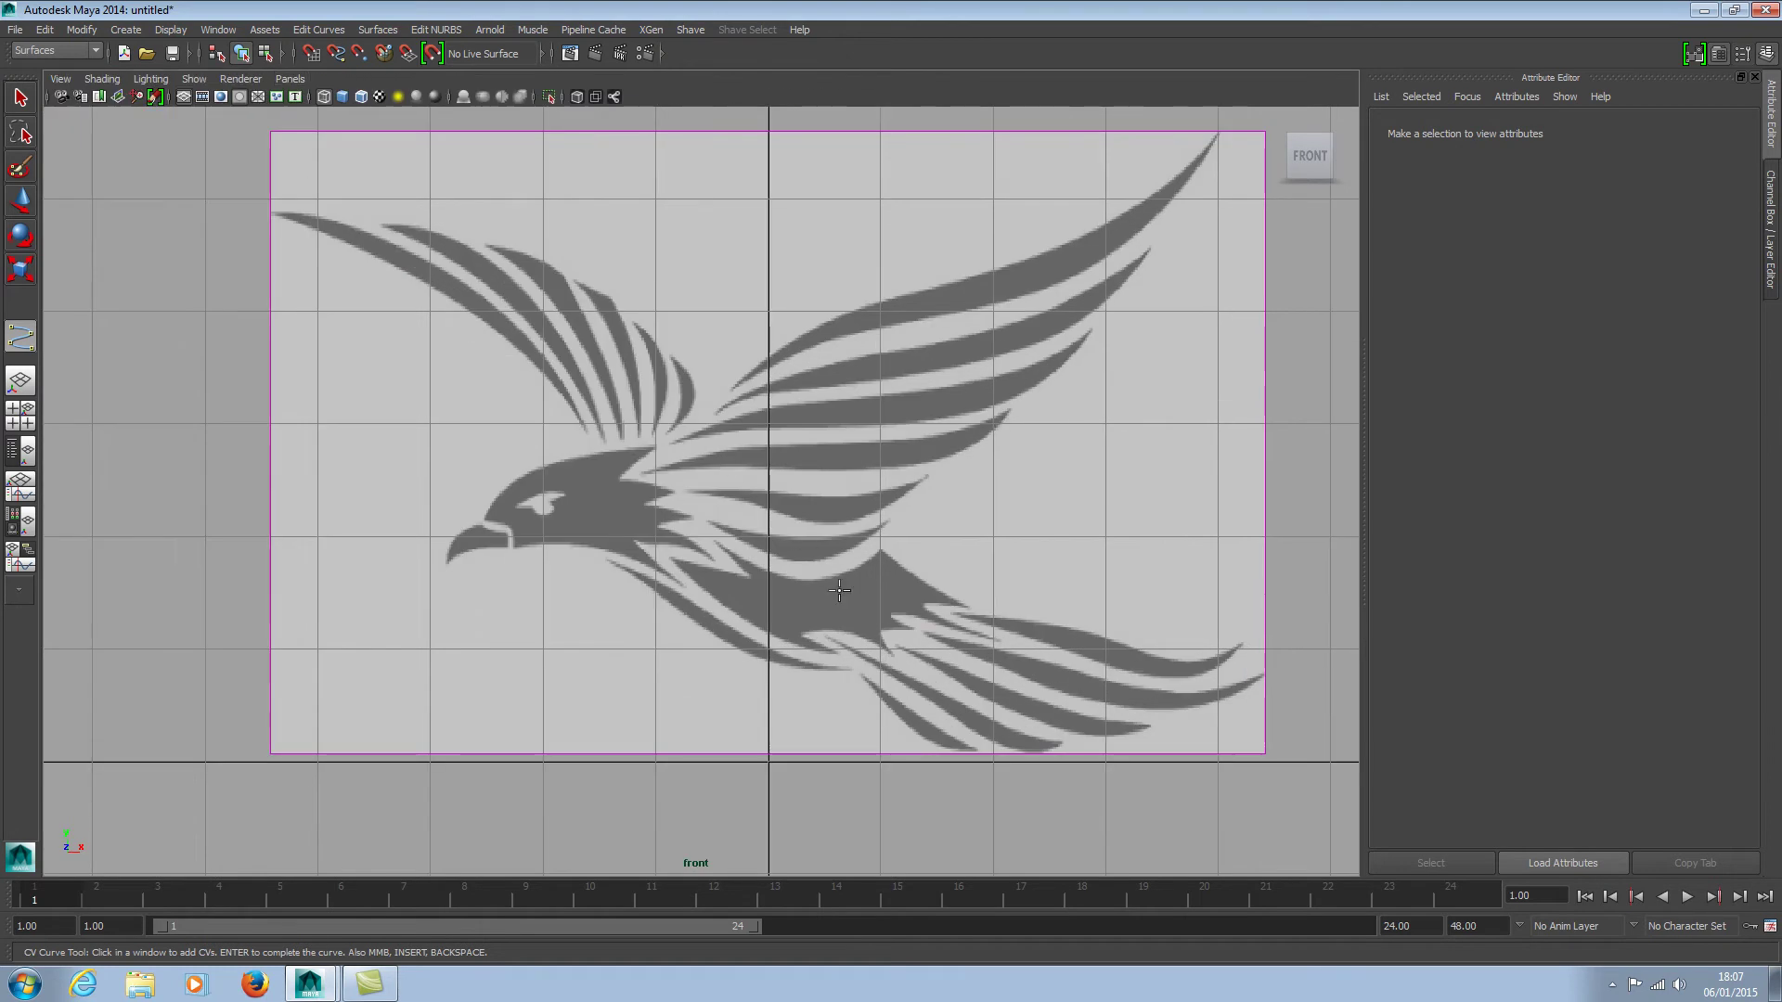
scroll(839, 590, "up", 1)
middle_click_drag(1006, 508, 905, 578, "alt")
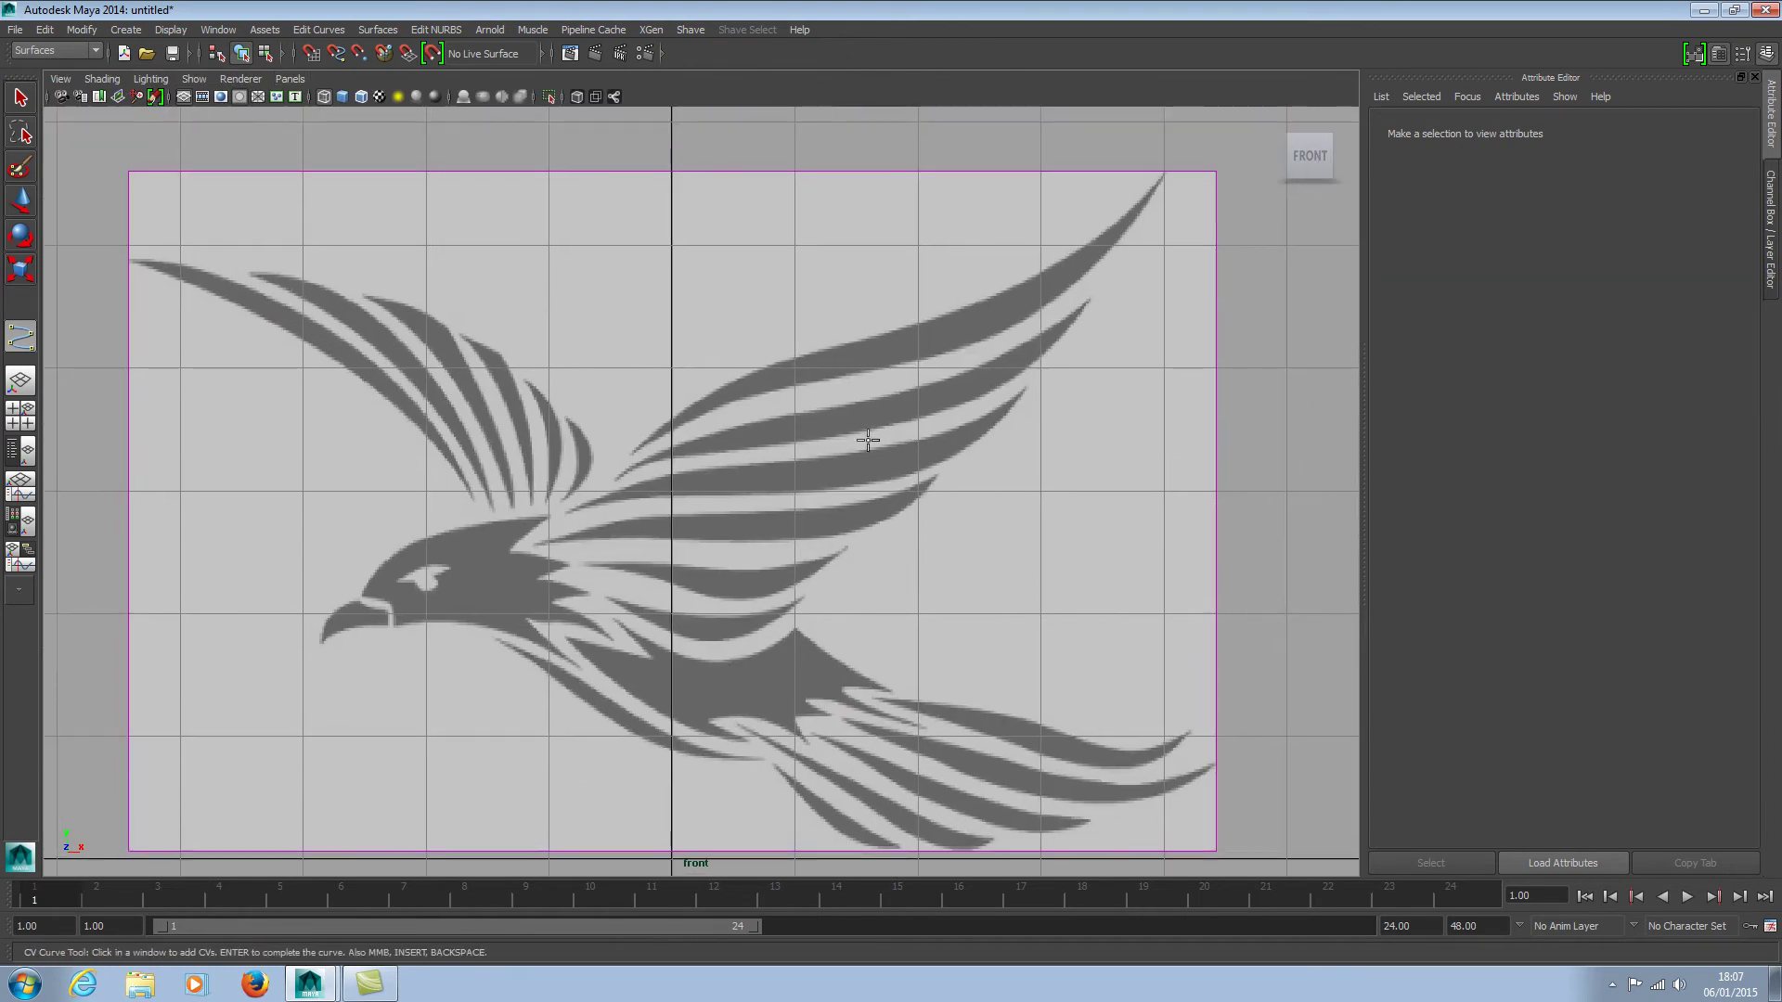
Place CVs along the top feather's upper edge, around its tip and down the lower edge.
left_click(892, 330)
left_click(977, 301)
left_click(1047, 269)
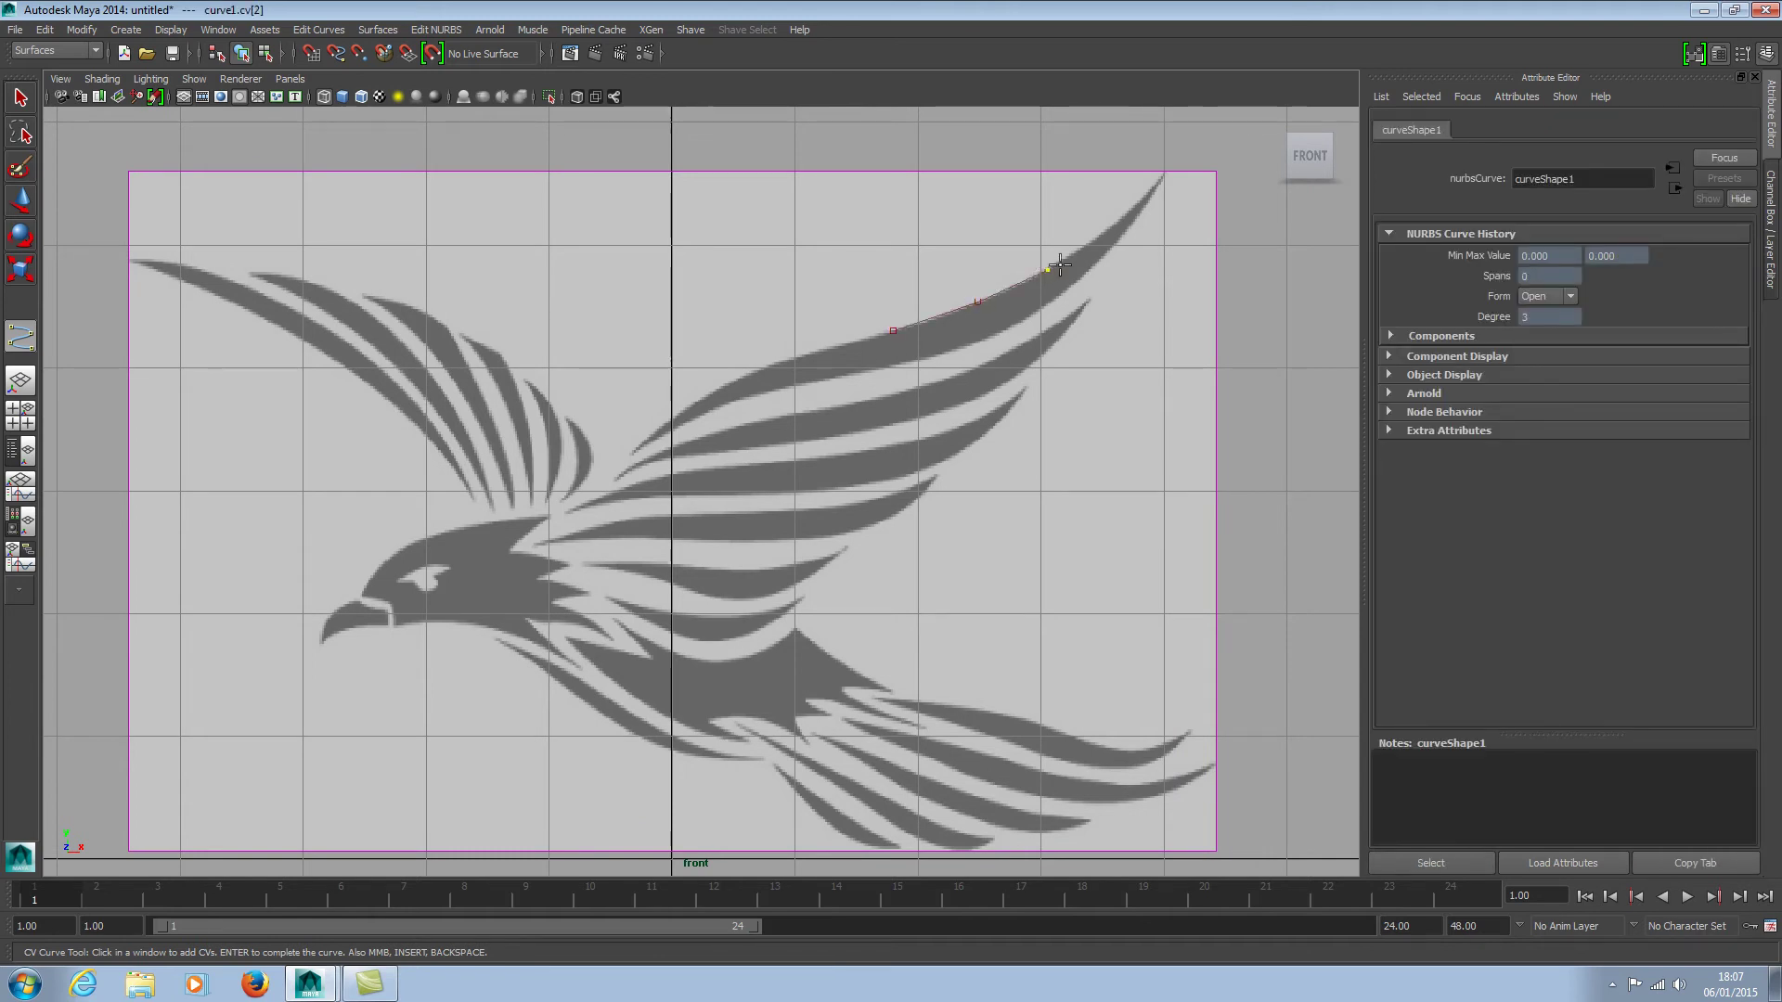
left_click(1119, 219)
left_click(1148, 189)
left_click(1164, 170)
left_click(1163, 179)
left_click(1156, 192)
left_click(1134, 224)
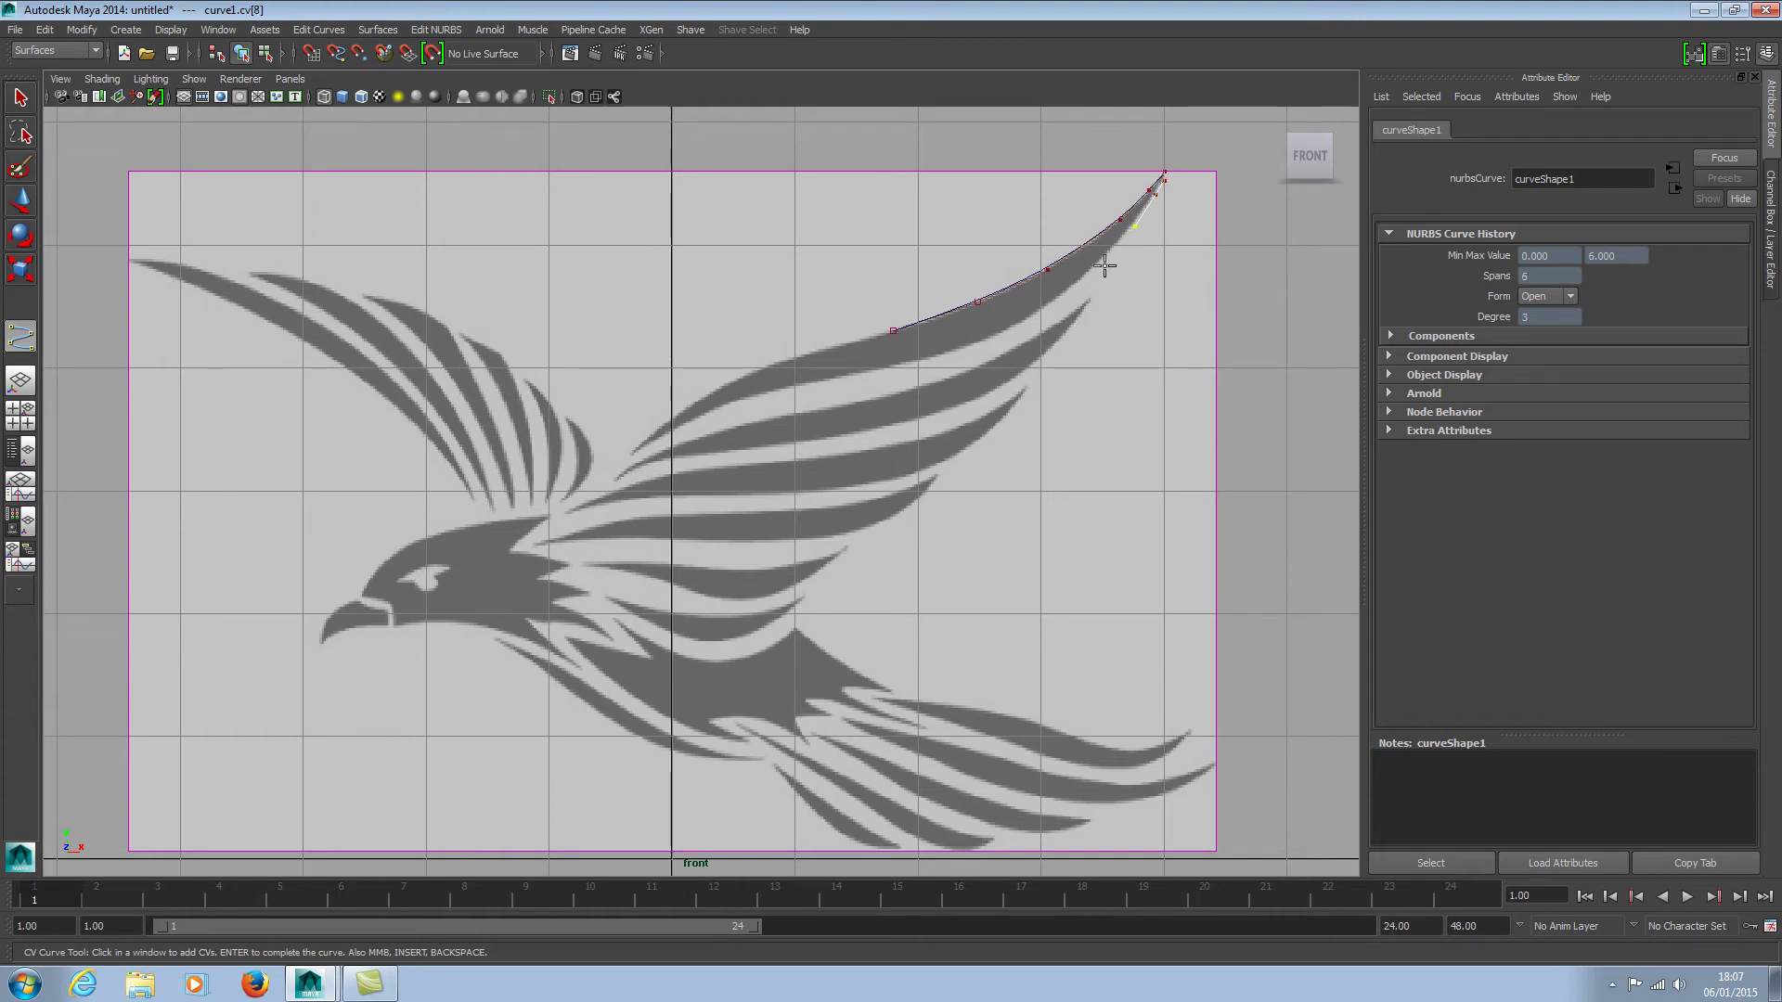
left_click(1044, 306)
left_click(972, 343)
left_click(898, 365)
left_click(837, 378)
Trace the lower edge to the feather base and back up, then finish curve1.
left_click(764, 393)
left_click(716, 411)
left_click(673, 432)
left_click(643, 449)
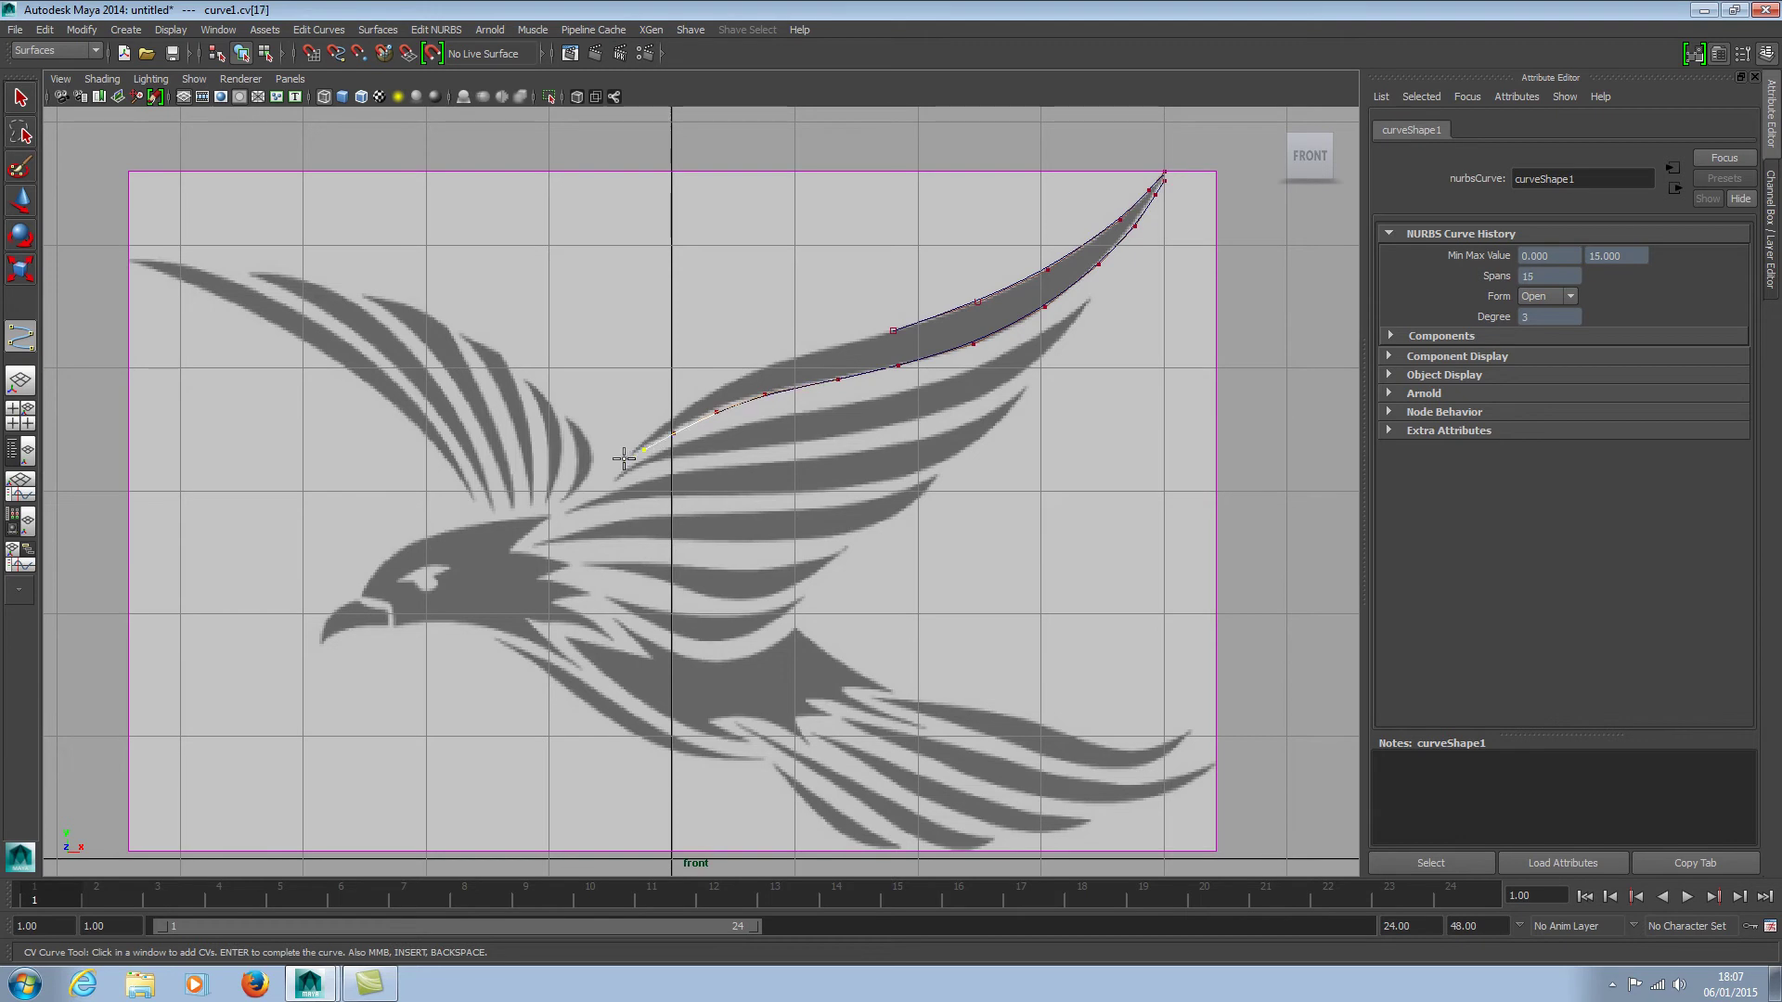
left_click(626, 457)
left_click(643, 440)
left_click(675, 412)
left_click(728, 385)
left_click(779, 364)
key("Return")
key("w")
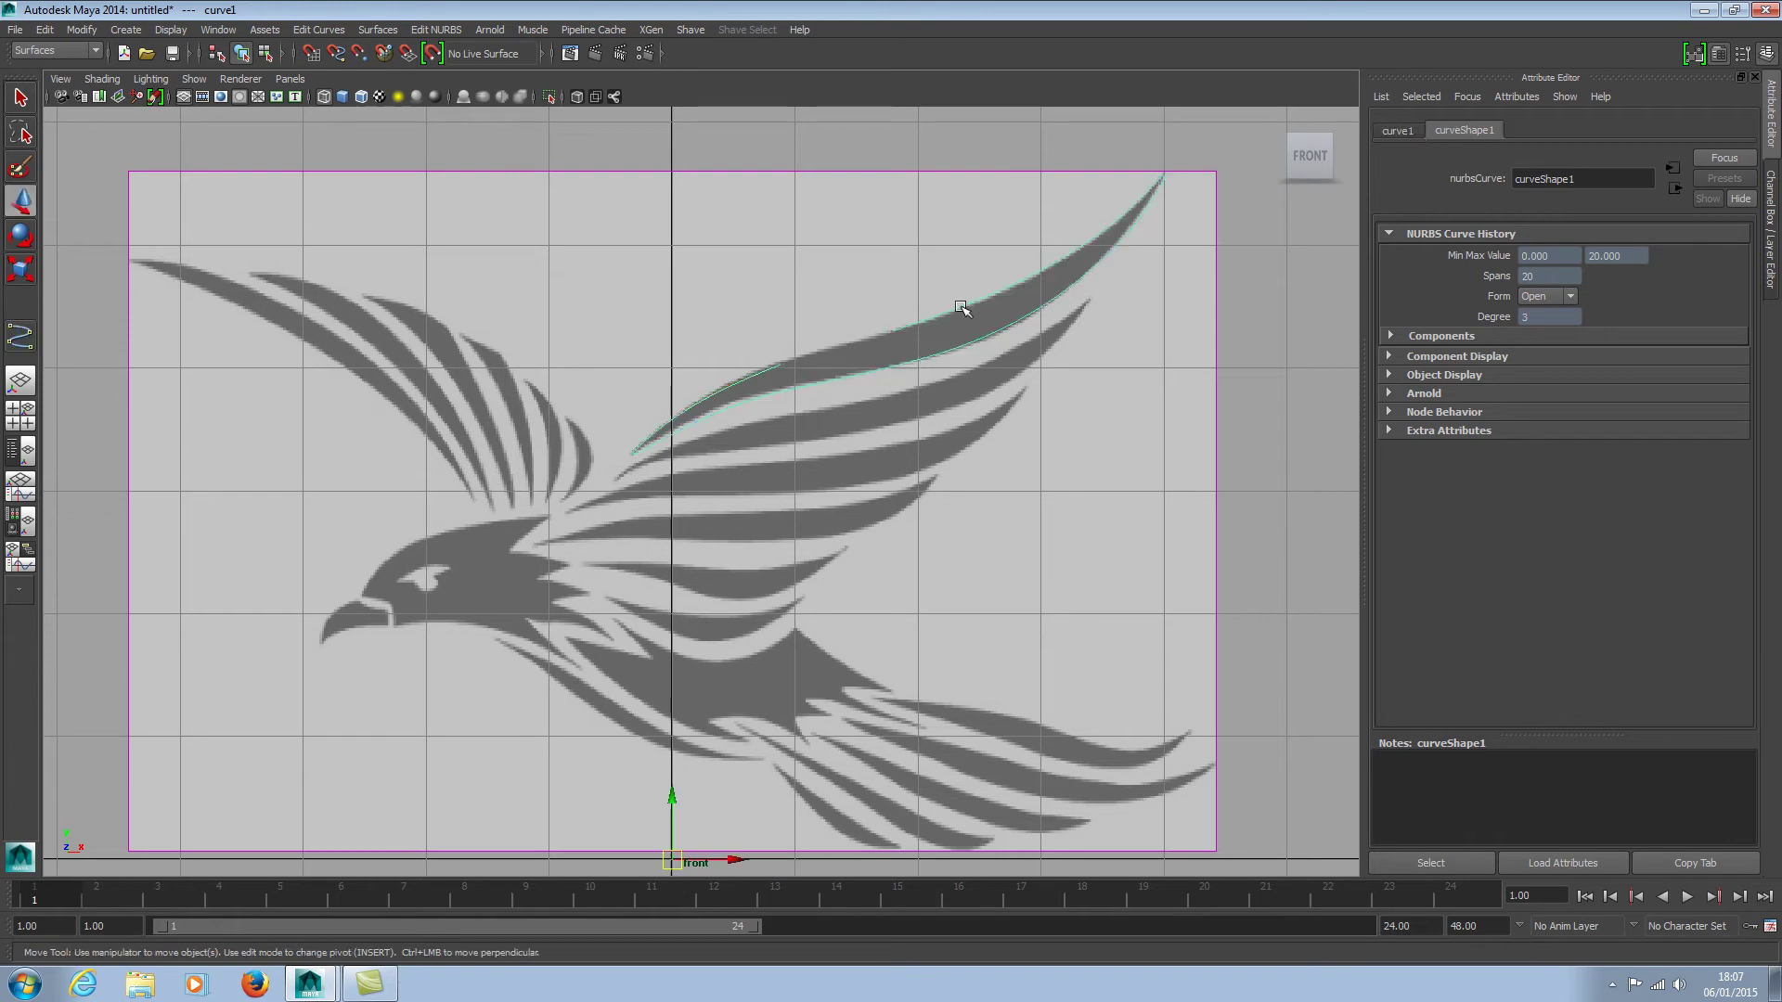
Close curve1 into a loop and display its control vertices.
left_click(327, 30)
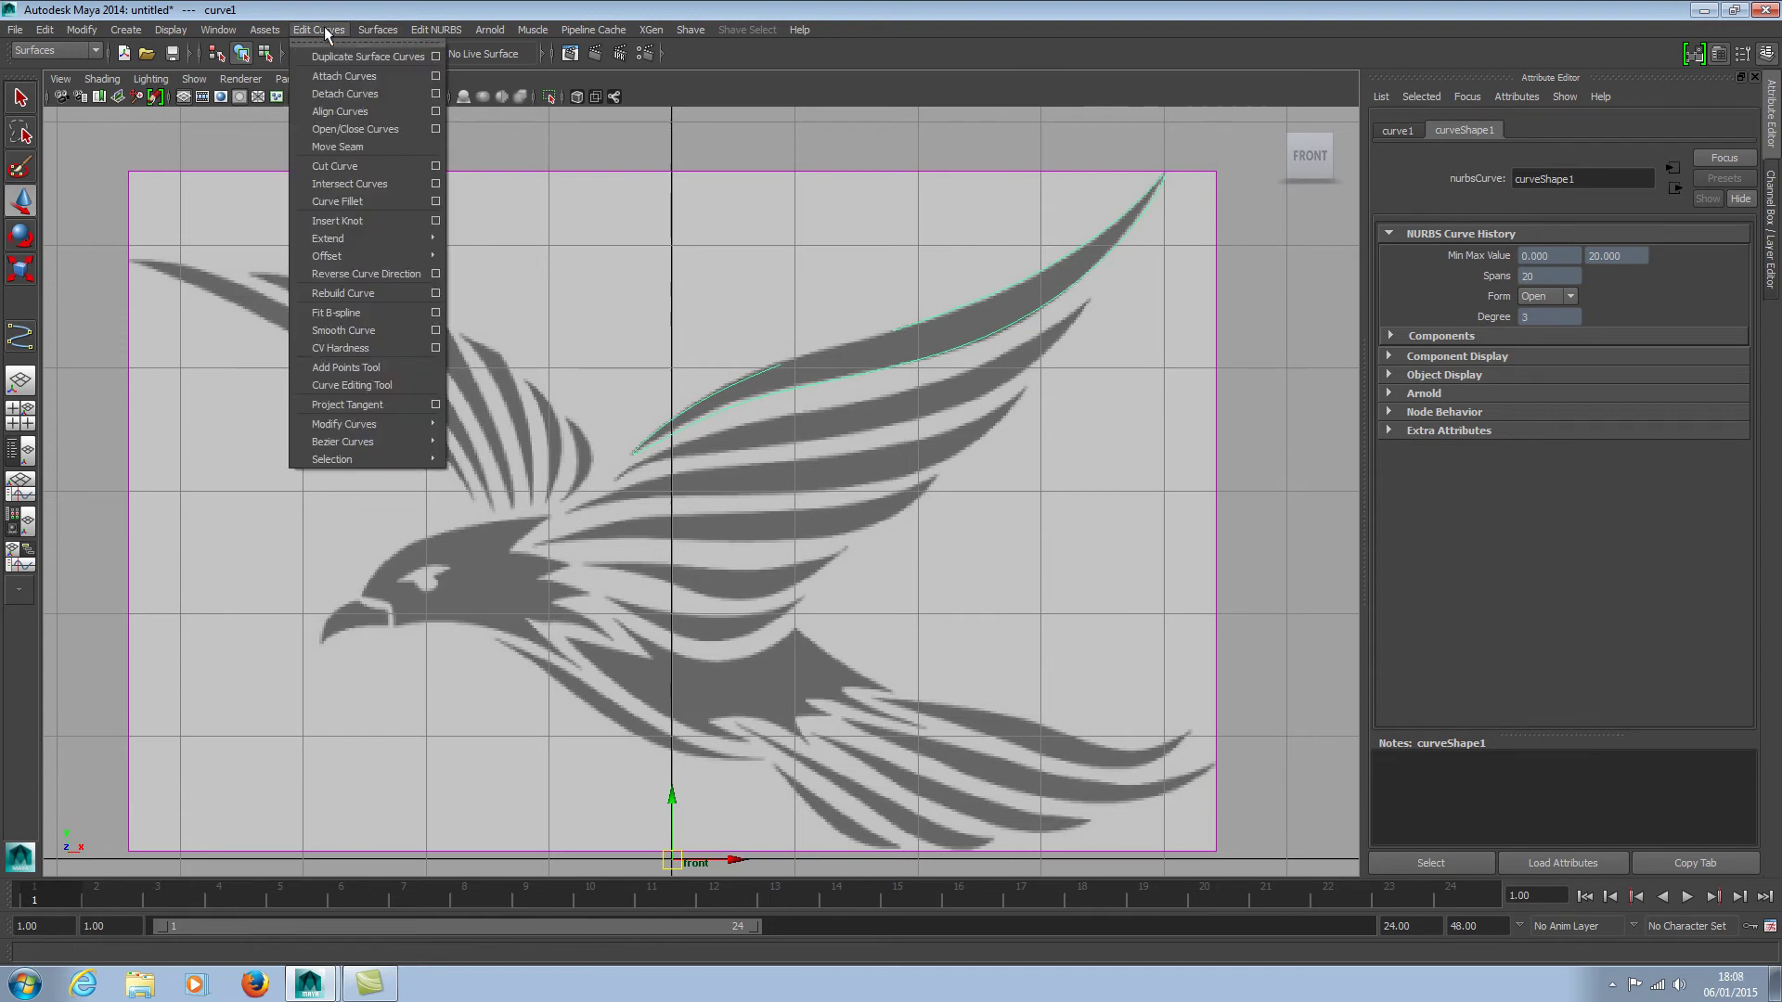
left_click(370, 130)
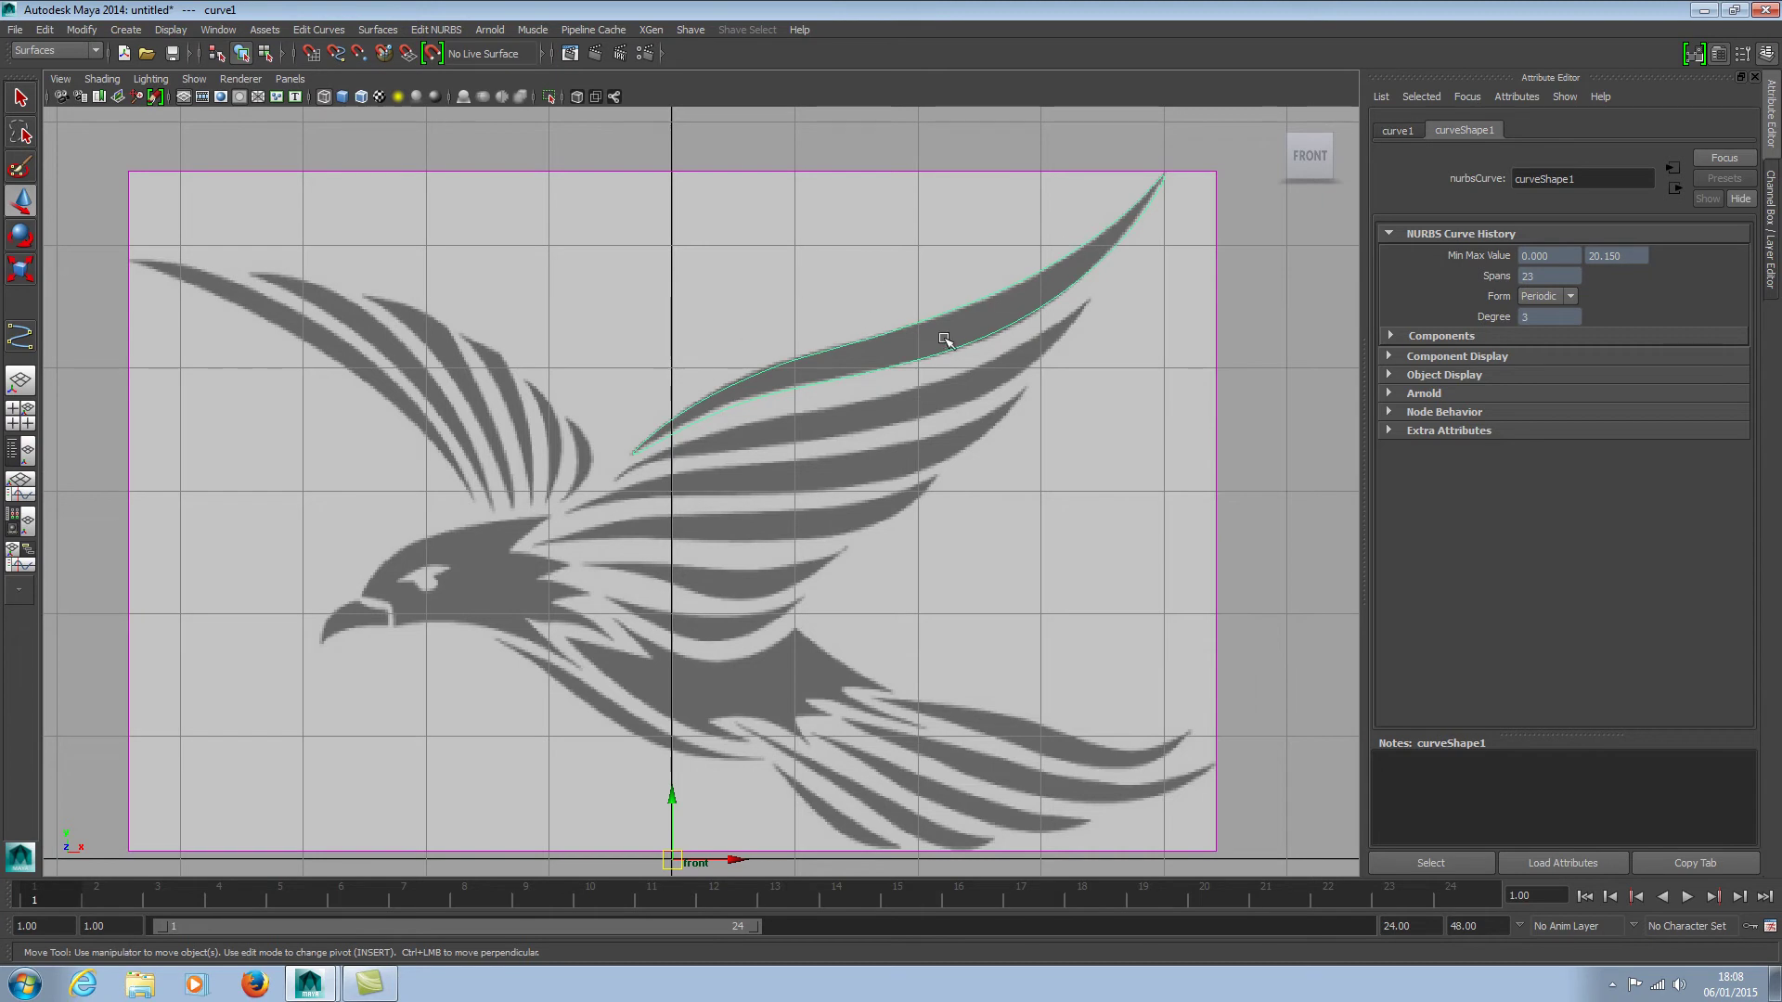
right_click(859, 353)
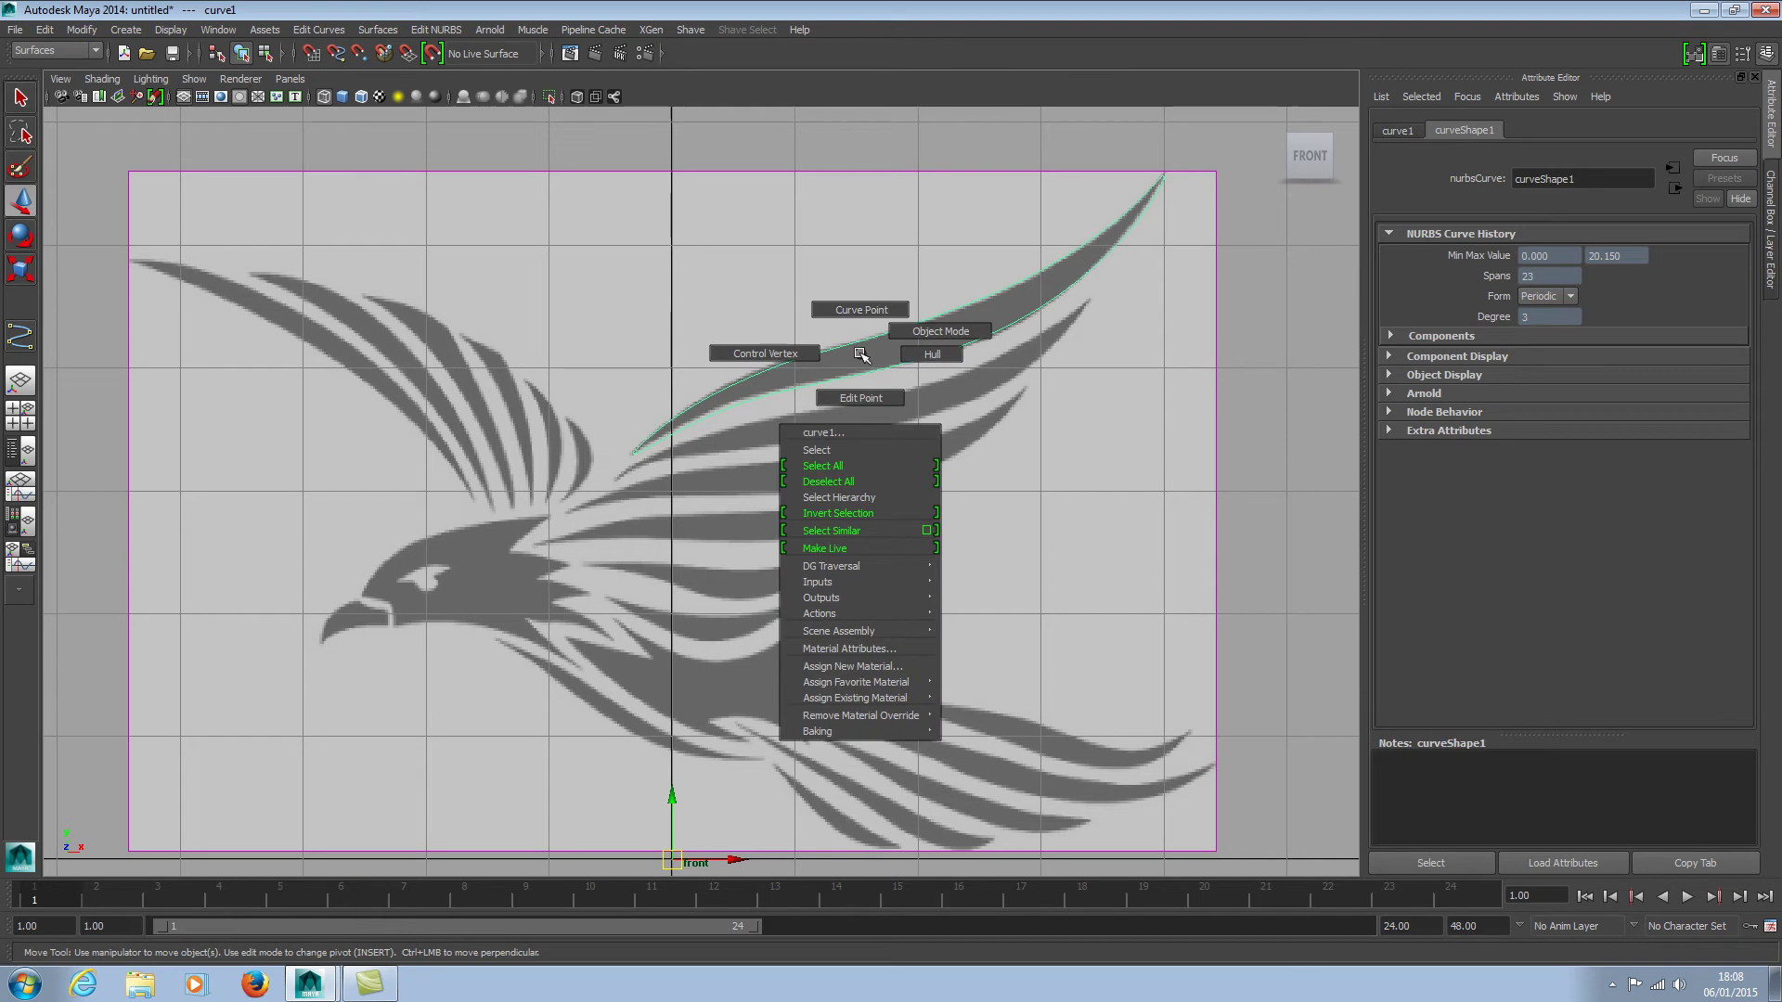
left_click(798, 353)
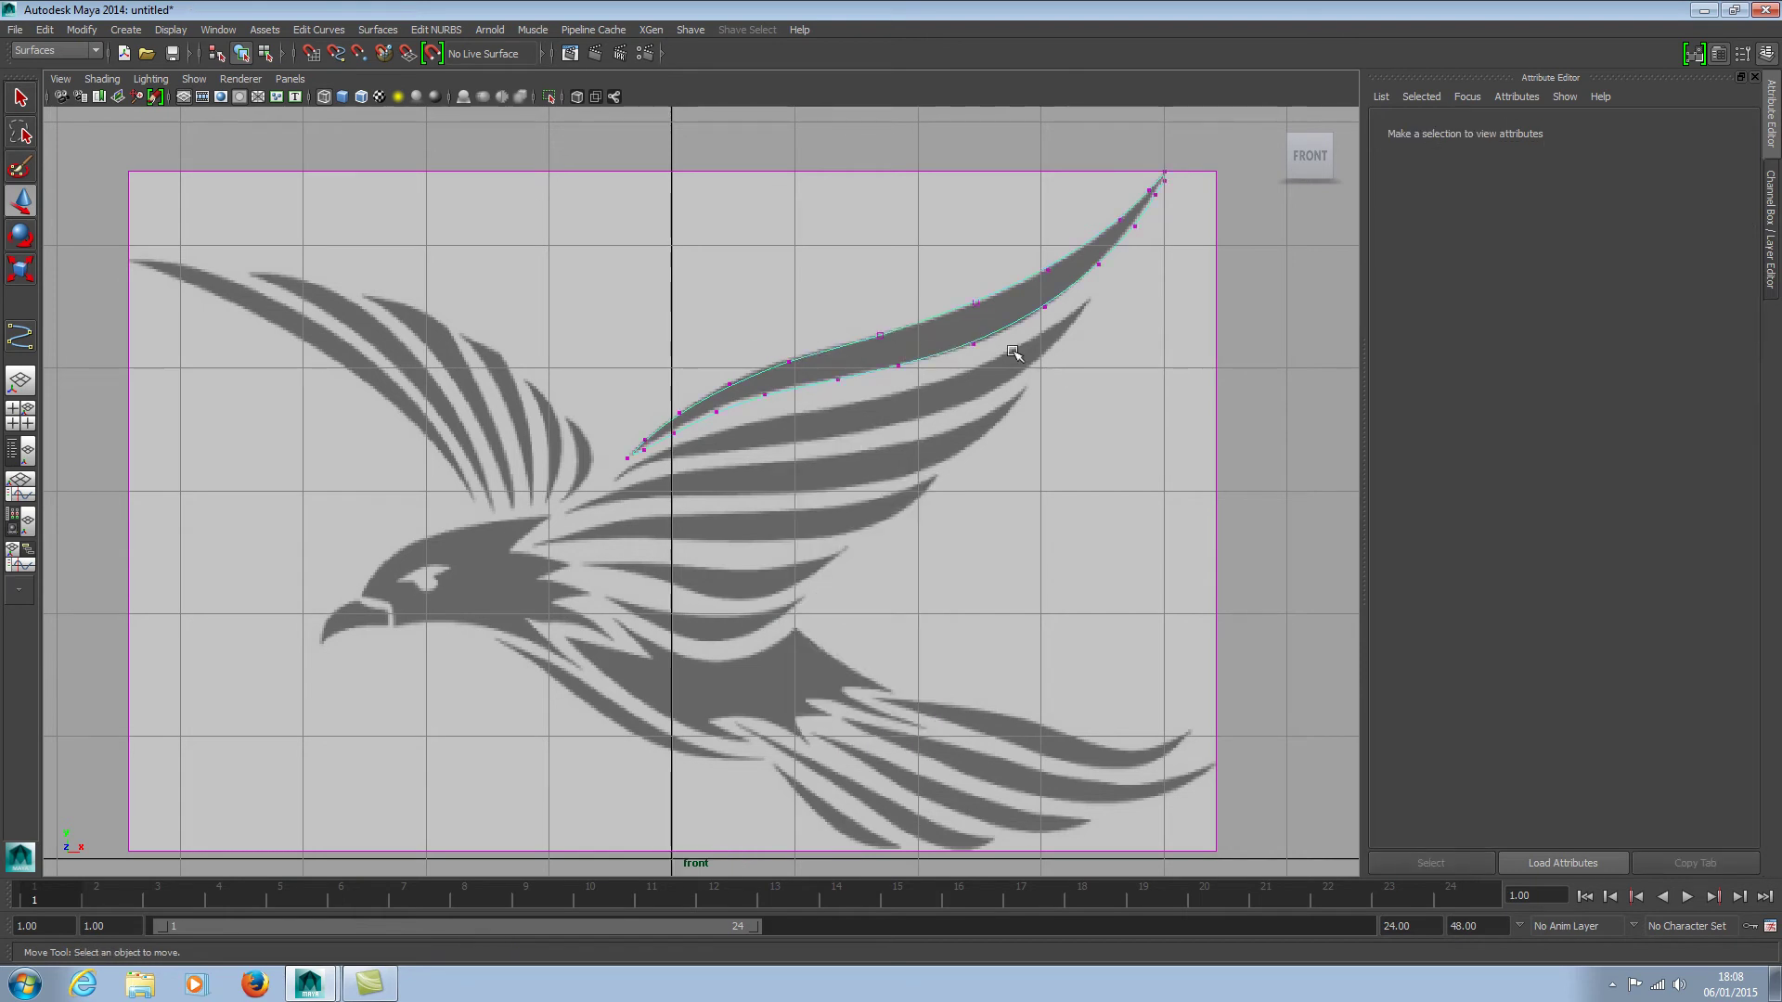
Nudge curve1's control vertices onto the upper wing feather outline.
left_click(972, 344)
left_click_drag(972, 280, 972, 285)
left_click(1043, 306)
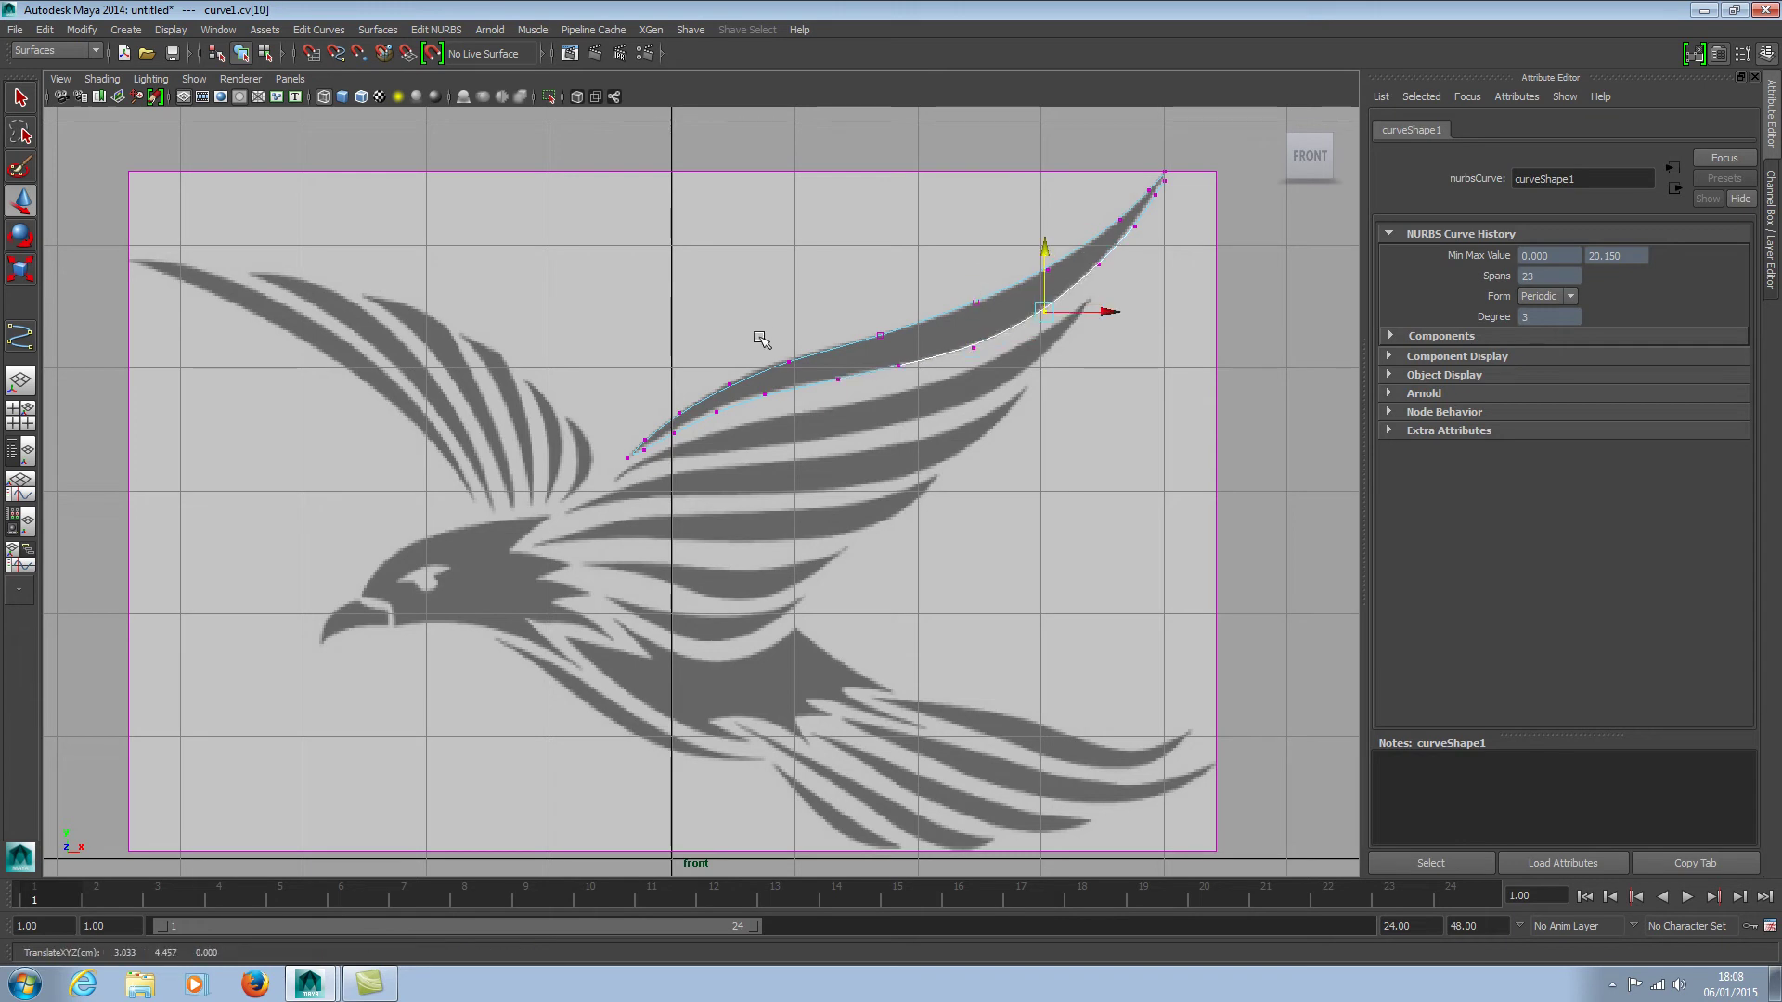
left_click(787, 361)
left_click_drag(787, 300, 787, 293)
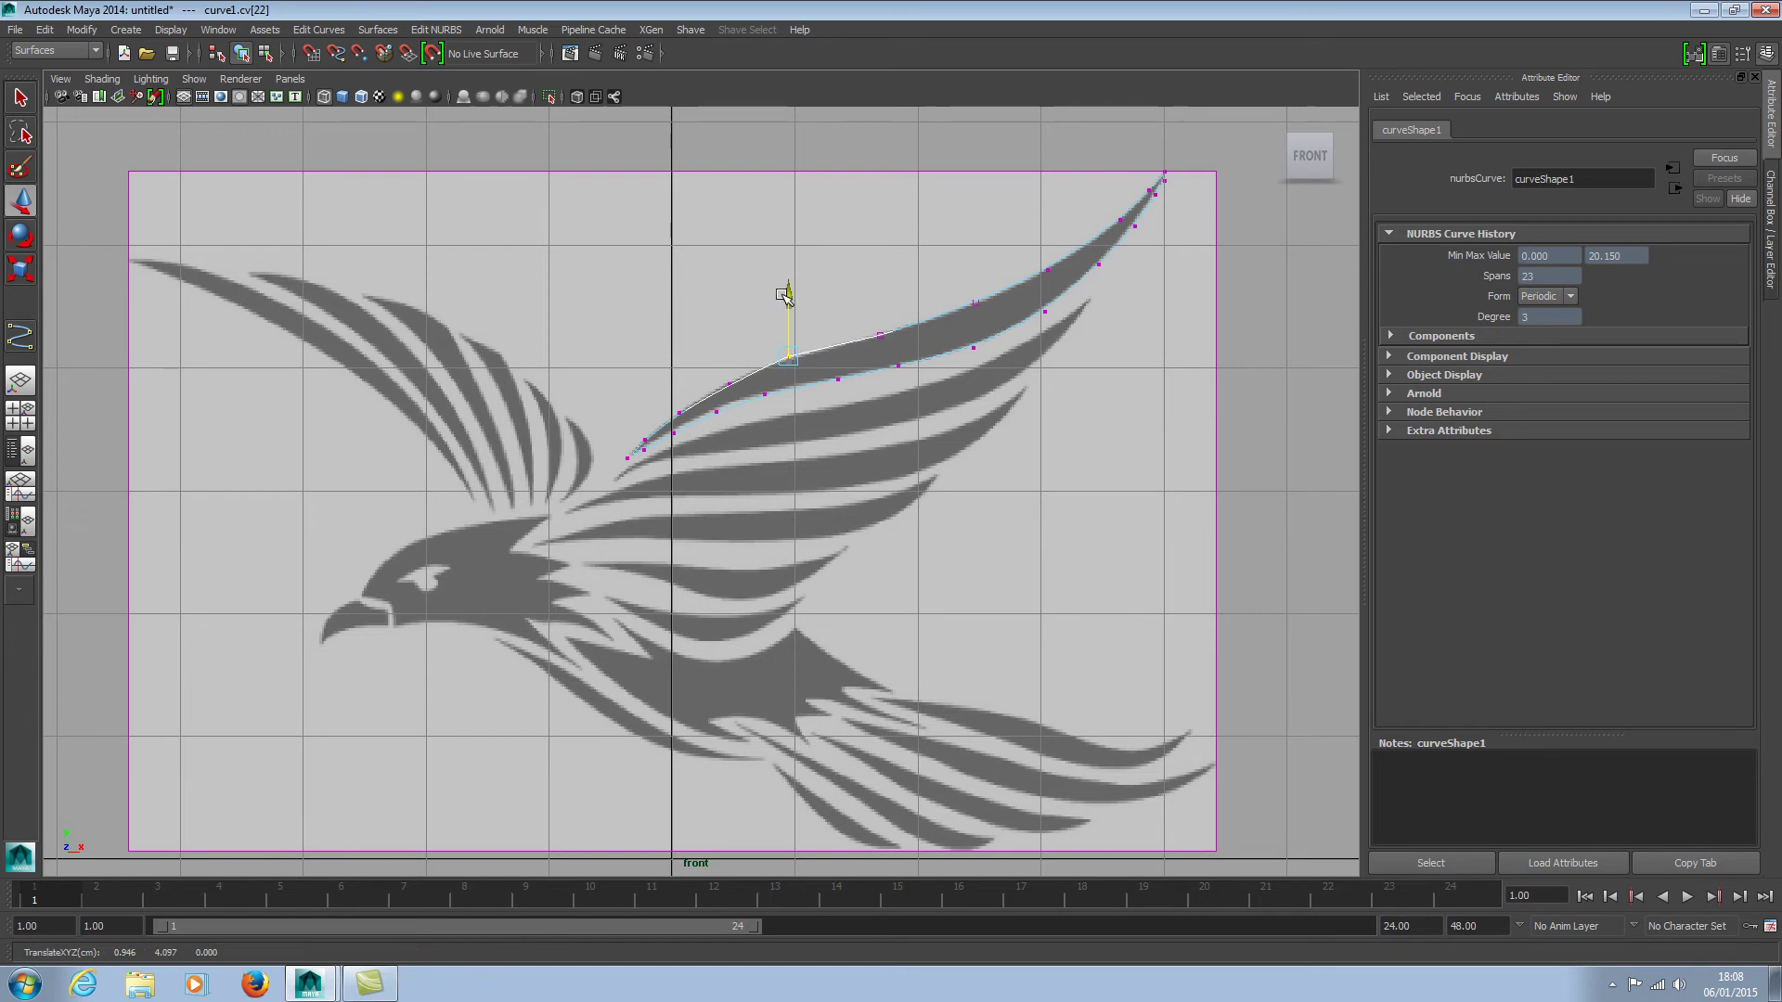
left_click_drag(710, 362, 739, 385)
mouse_move(870, 345)
left_mouse_down()
mouse_move(910, 293)
mouse_move(986, 299)
left_mouse_up()
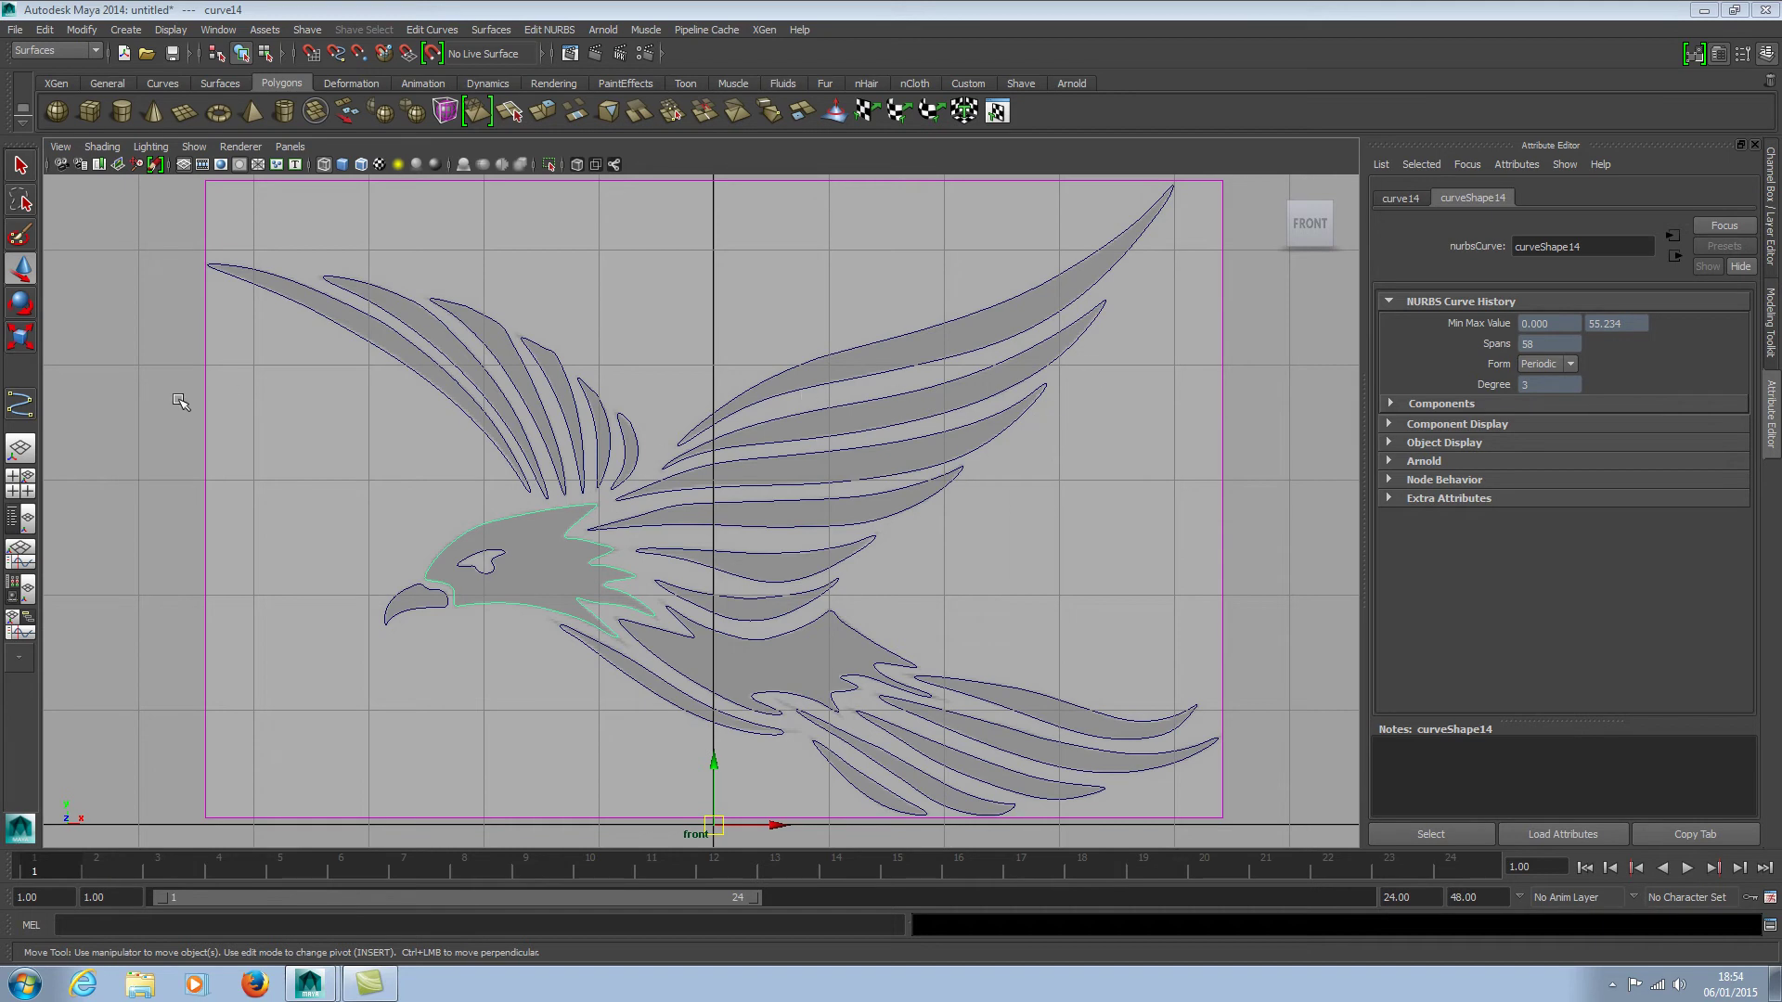
In the maximized perspective view, move imagePlane1 back from the curves and select curve1.
left_click(20, 484)
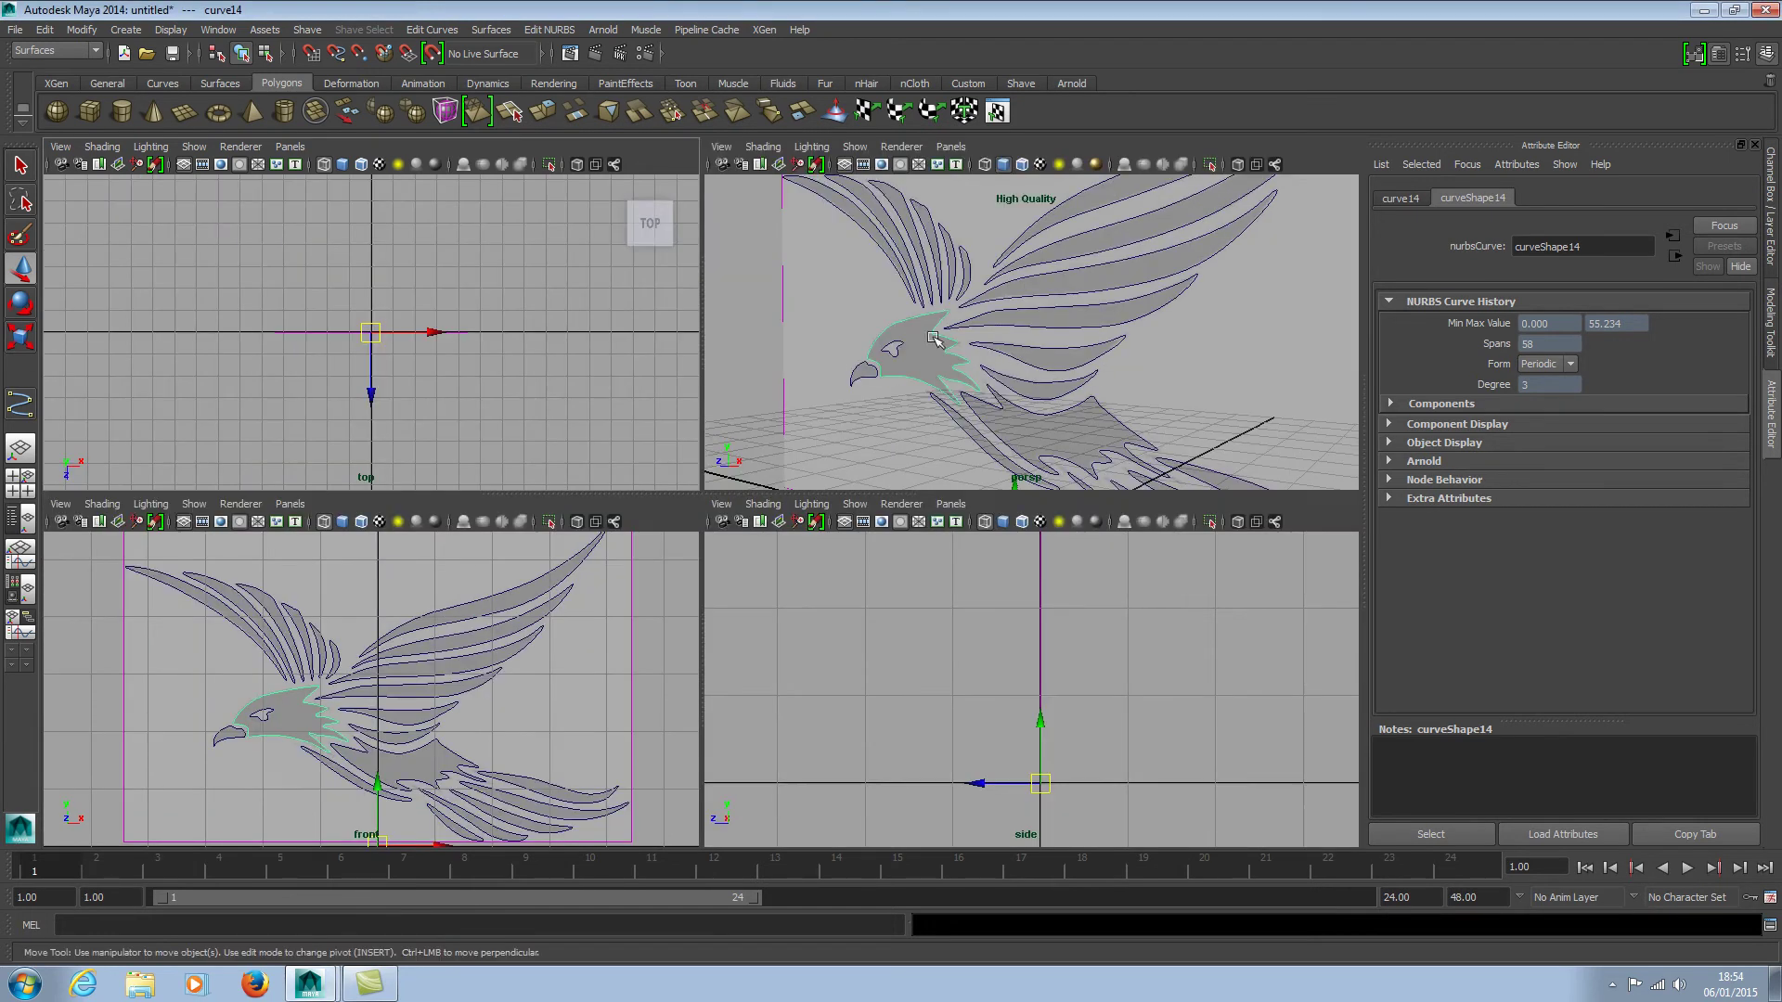
key("space")
key("a")
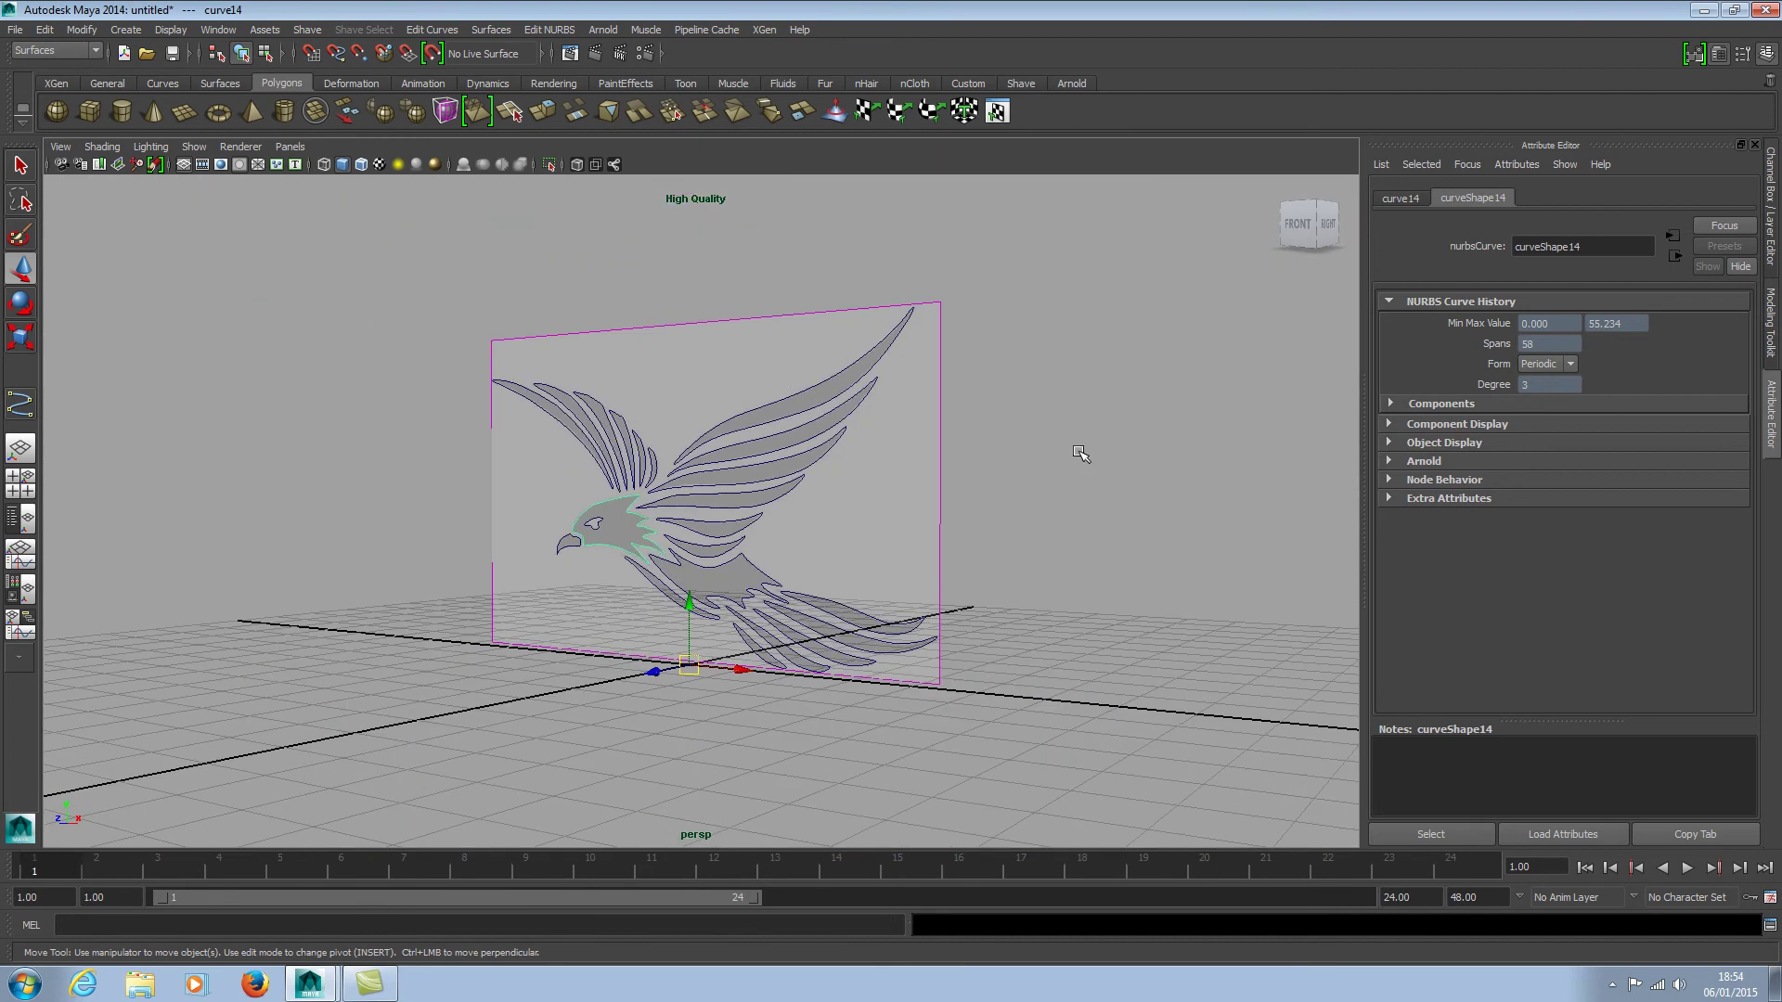
left_click(845, 320)
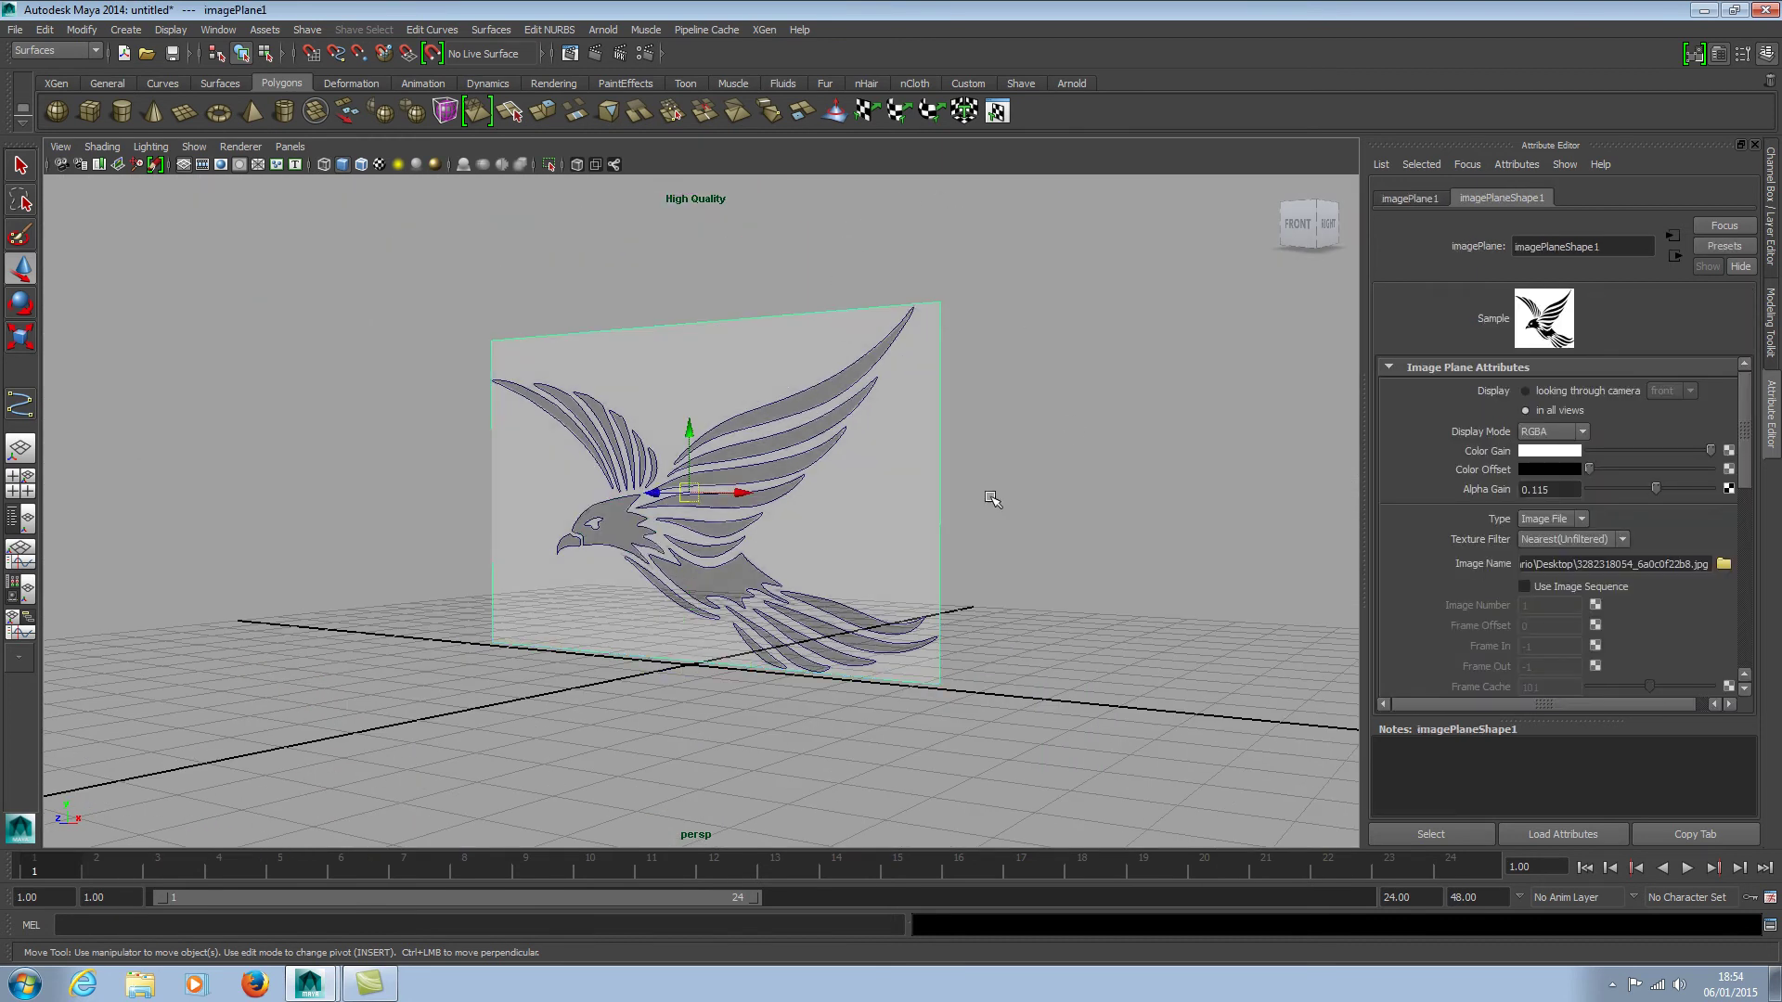
left_click_drag(1011, 577, 999, 600, "alt")
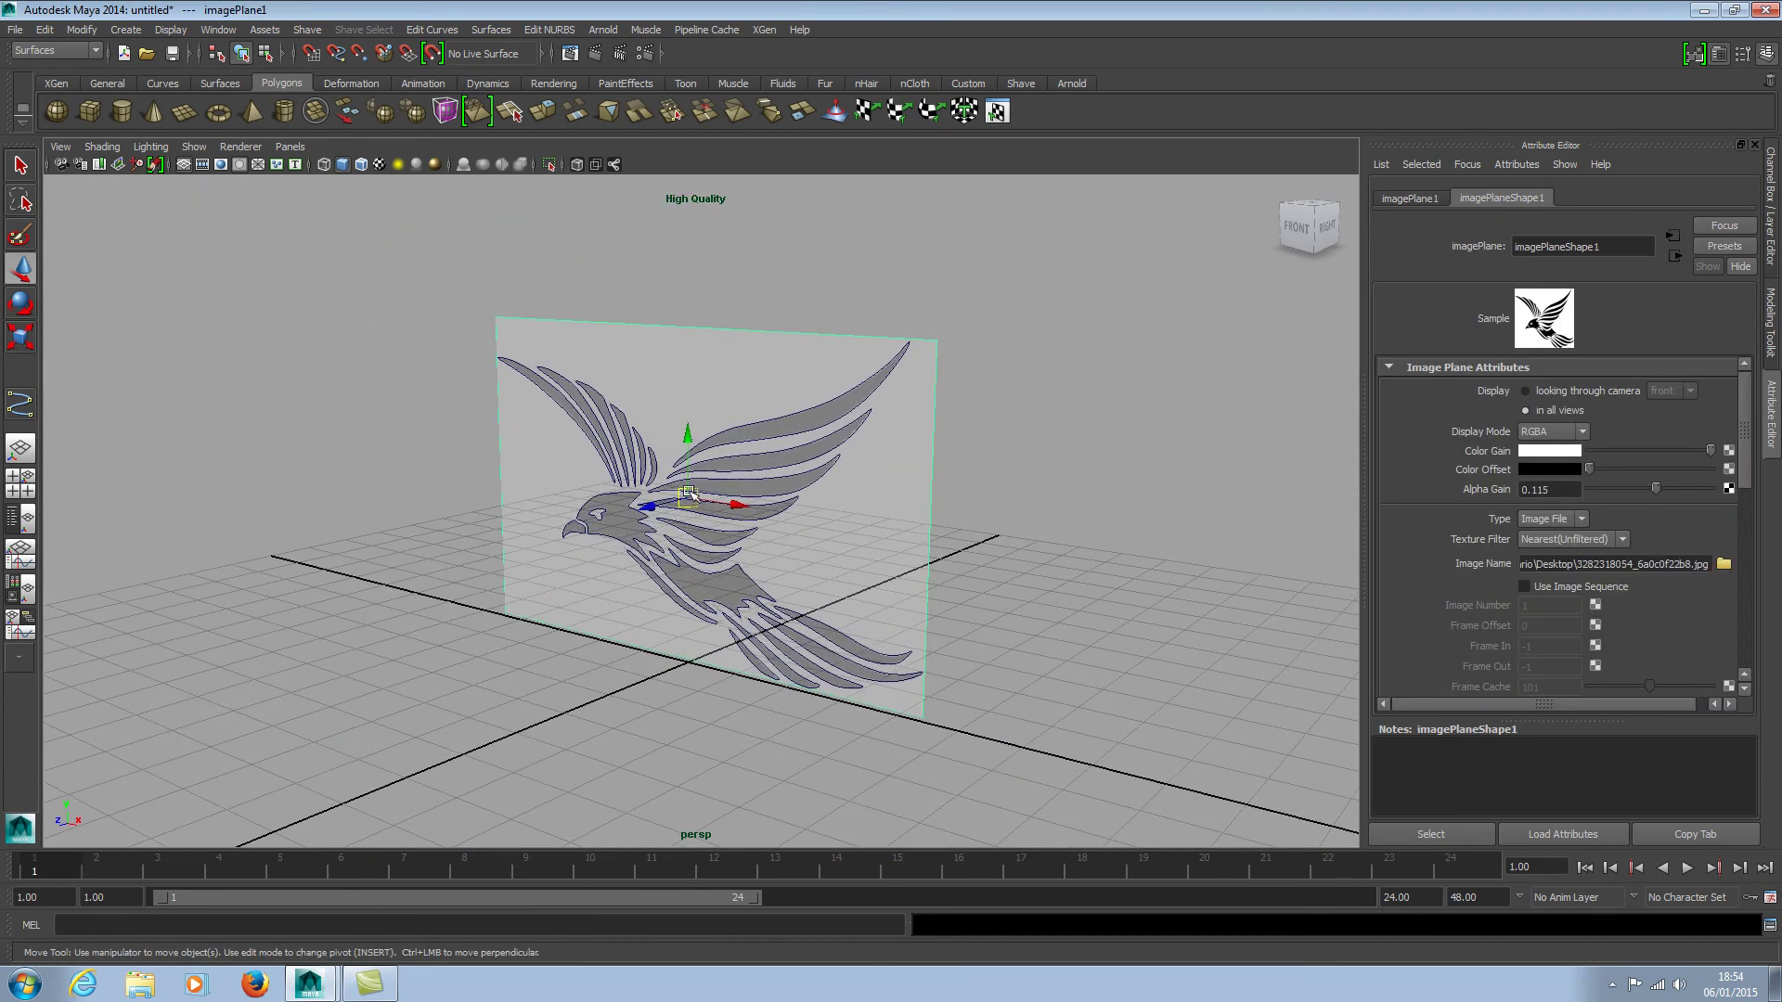
left_click_drag(660, 507, 942, 710)
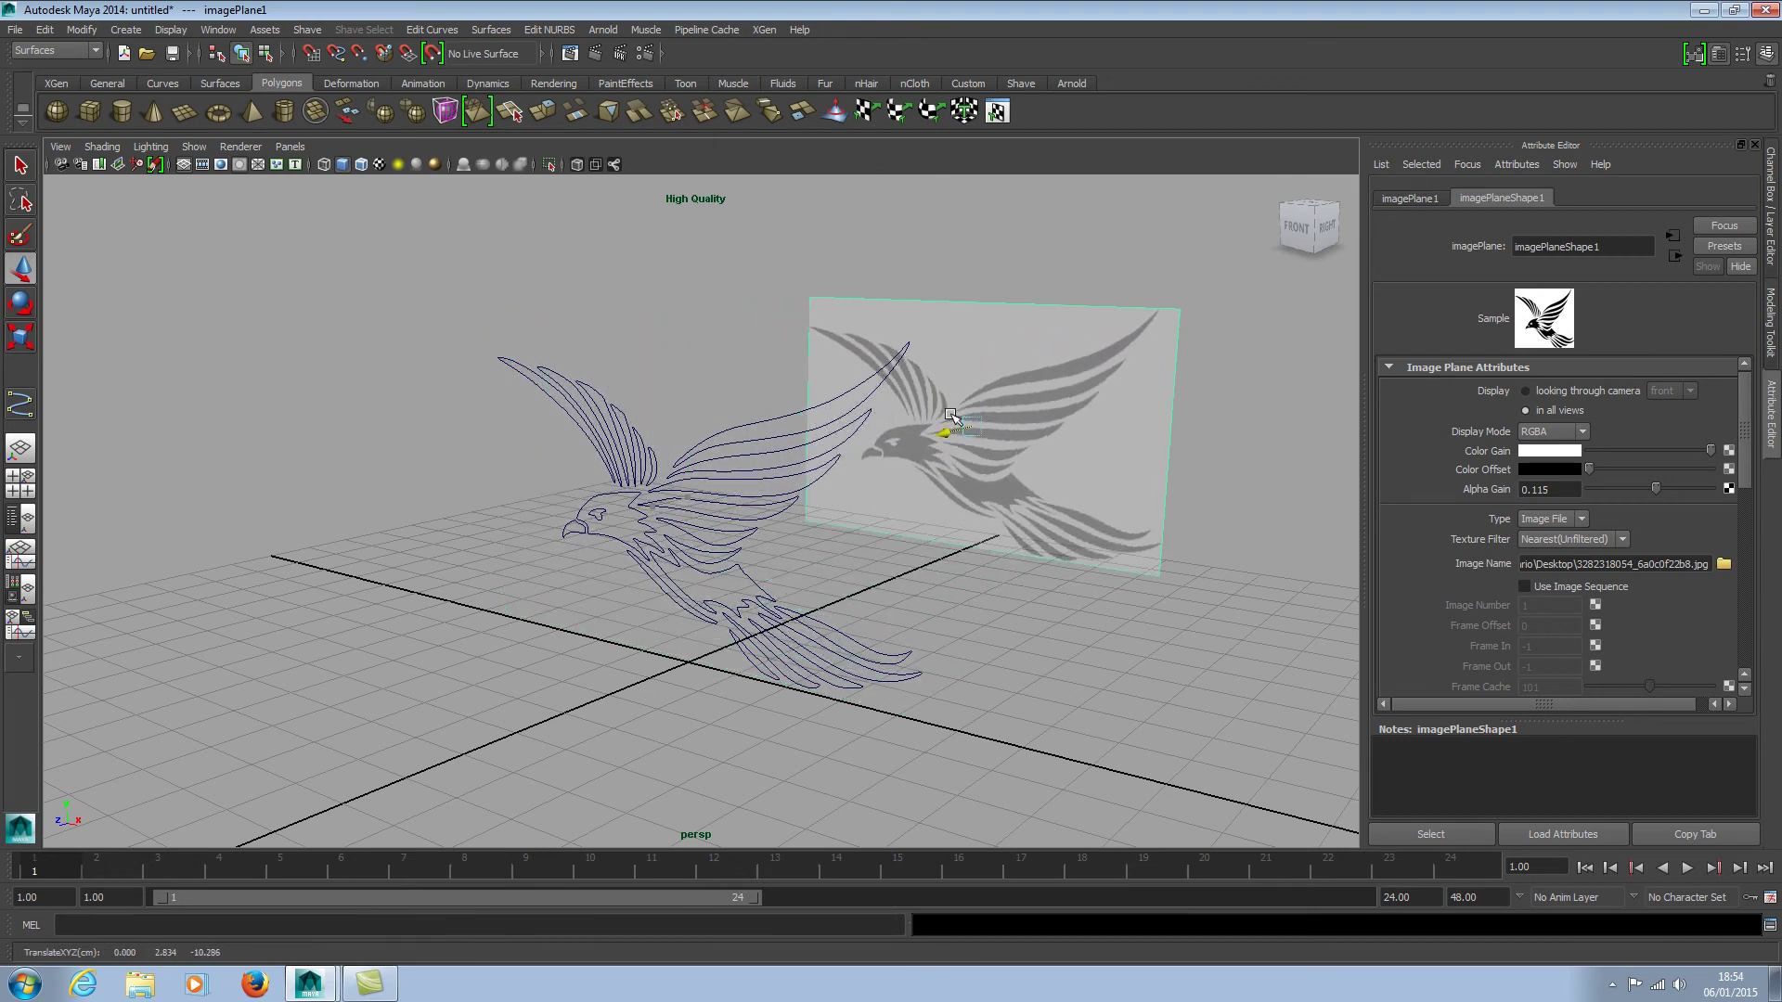
scroll(942, 710, "up", 3)
scroll(939, 586, "up", 3)
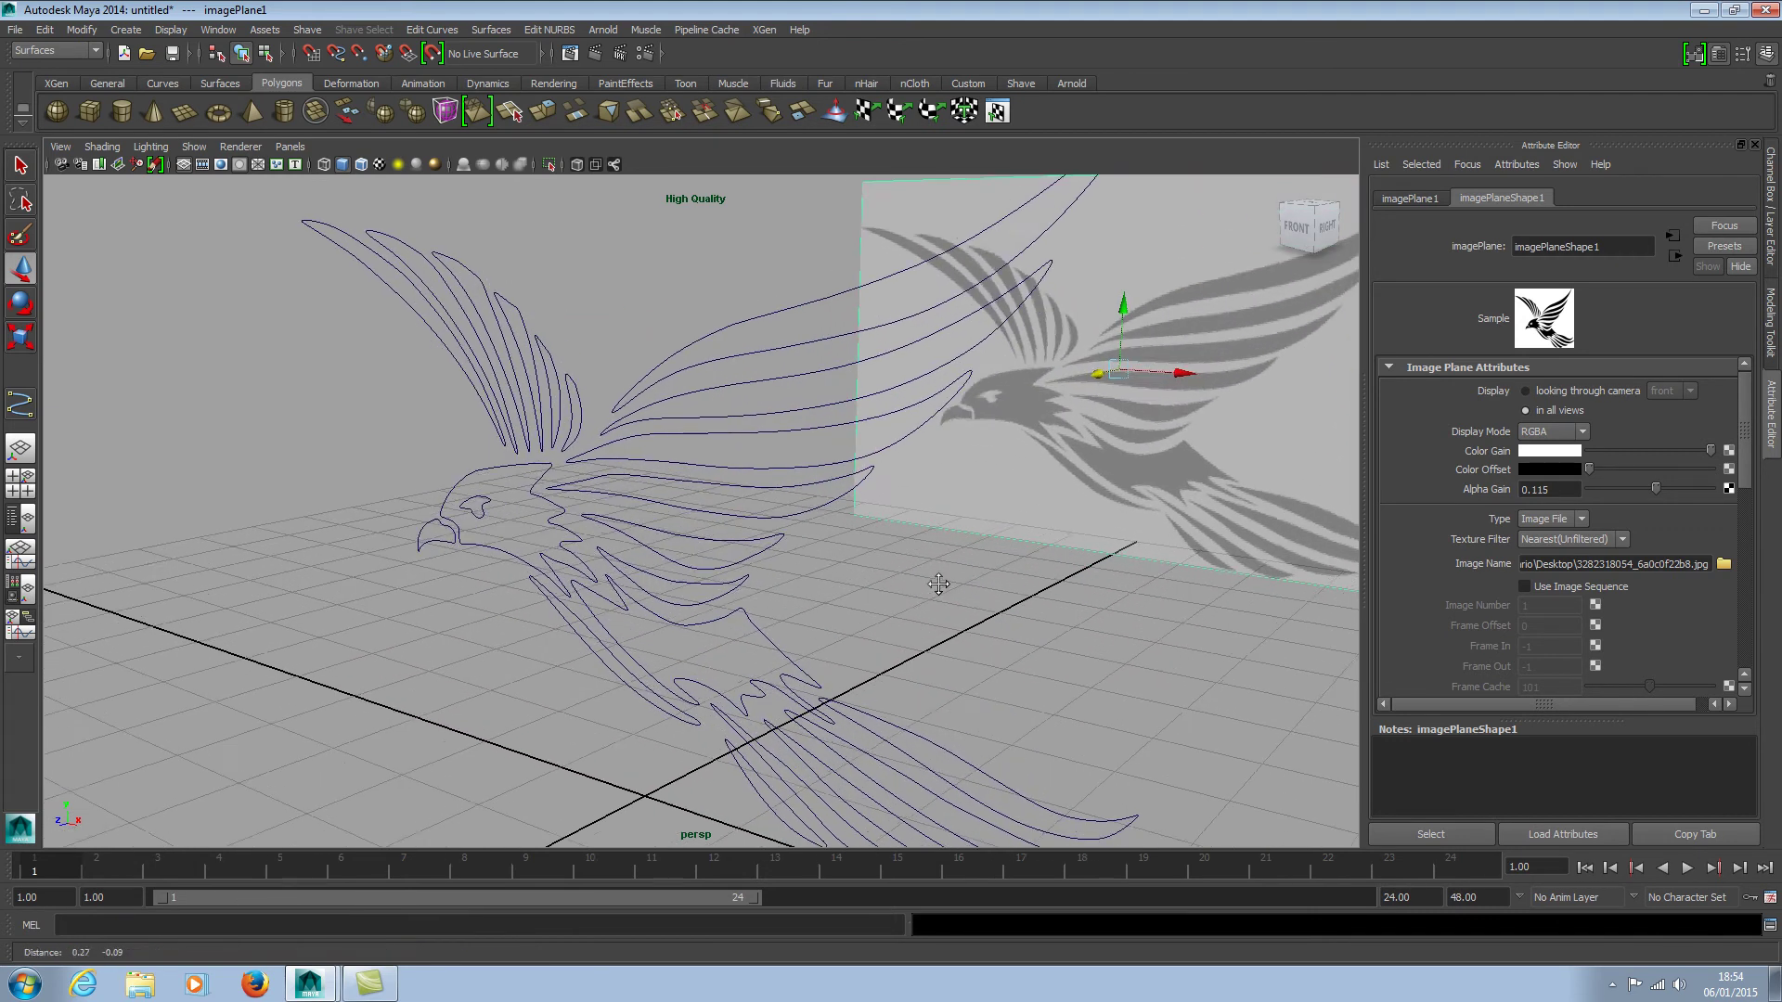
left_click(694, 424)
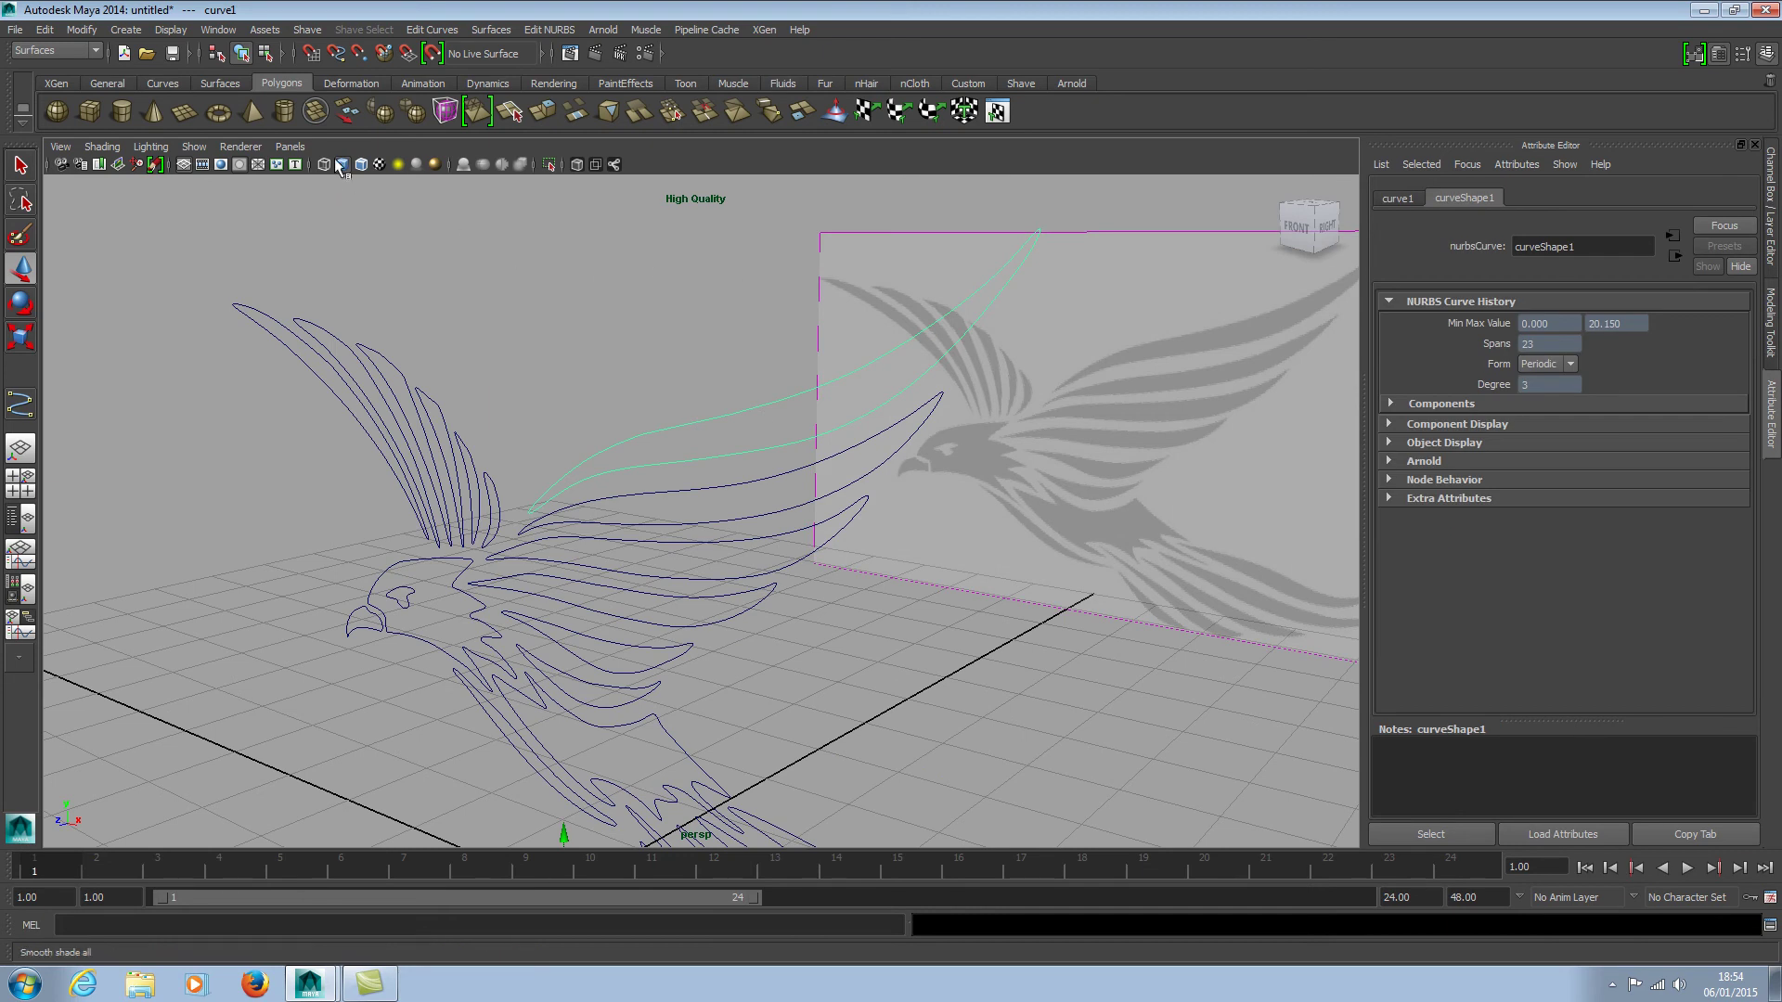
Open Bevel Plus options (width 0.02, depth 0.04, extrude 0.2) and move the window aside.
left_click(480, 35)
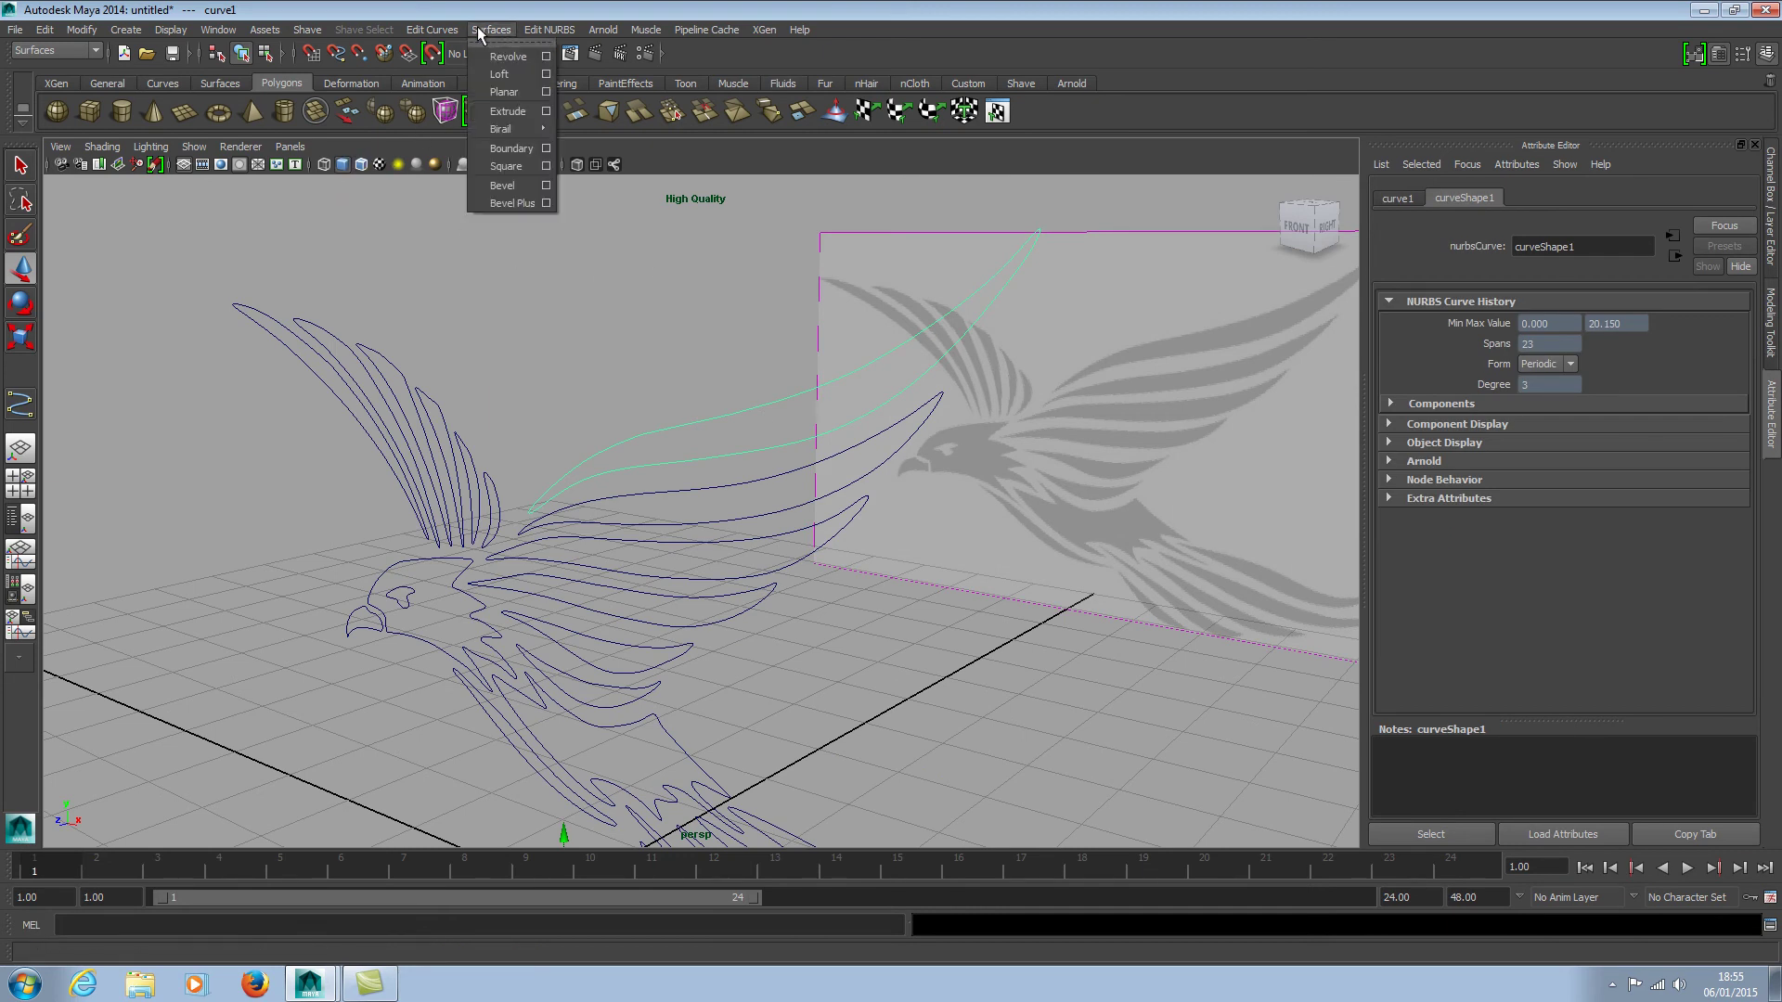
left_click(546, 204)
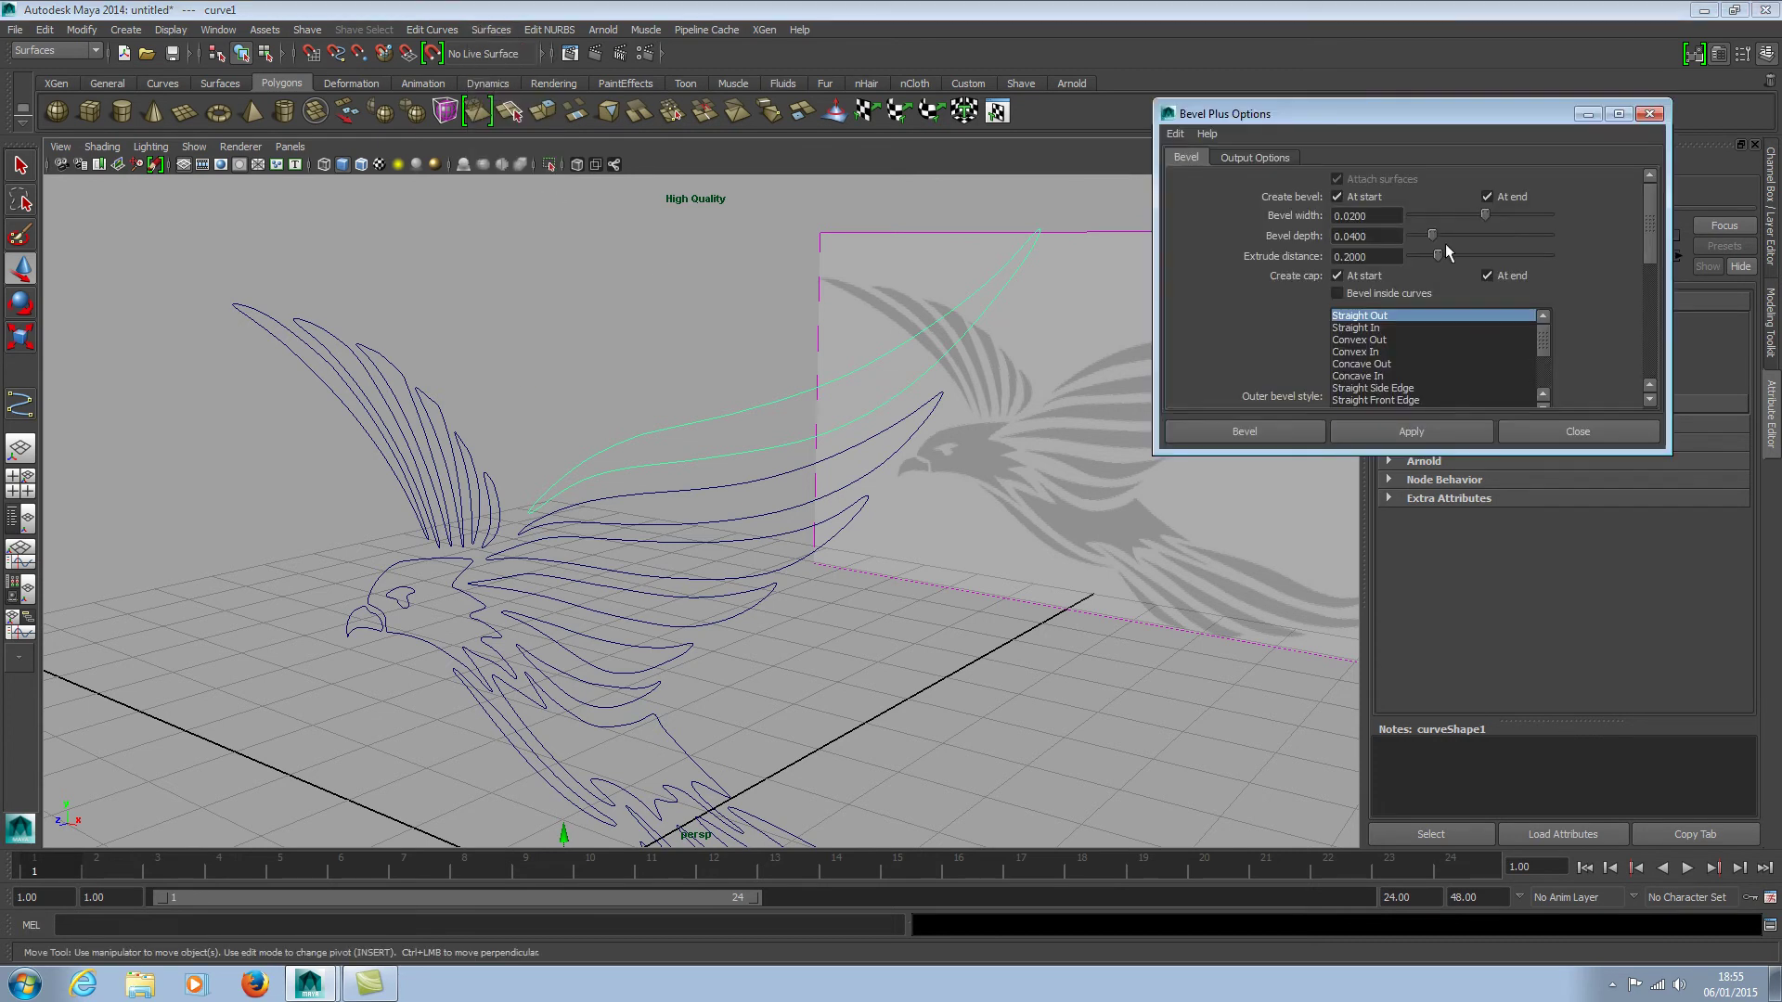
left_click_drag(1368, 109, 1338, 108)
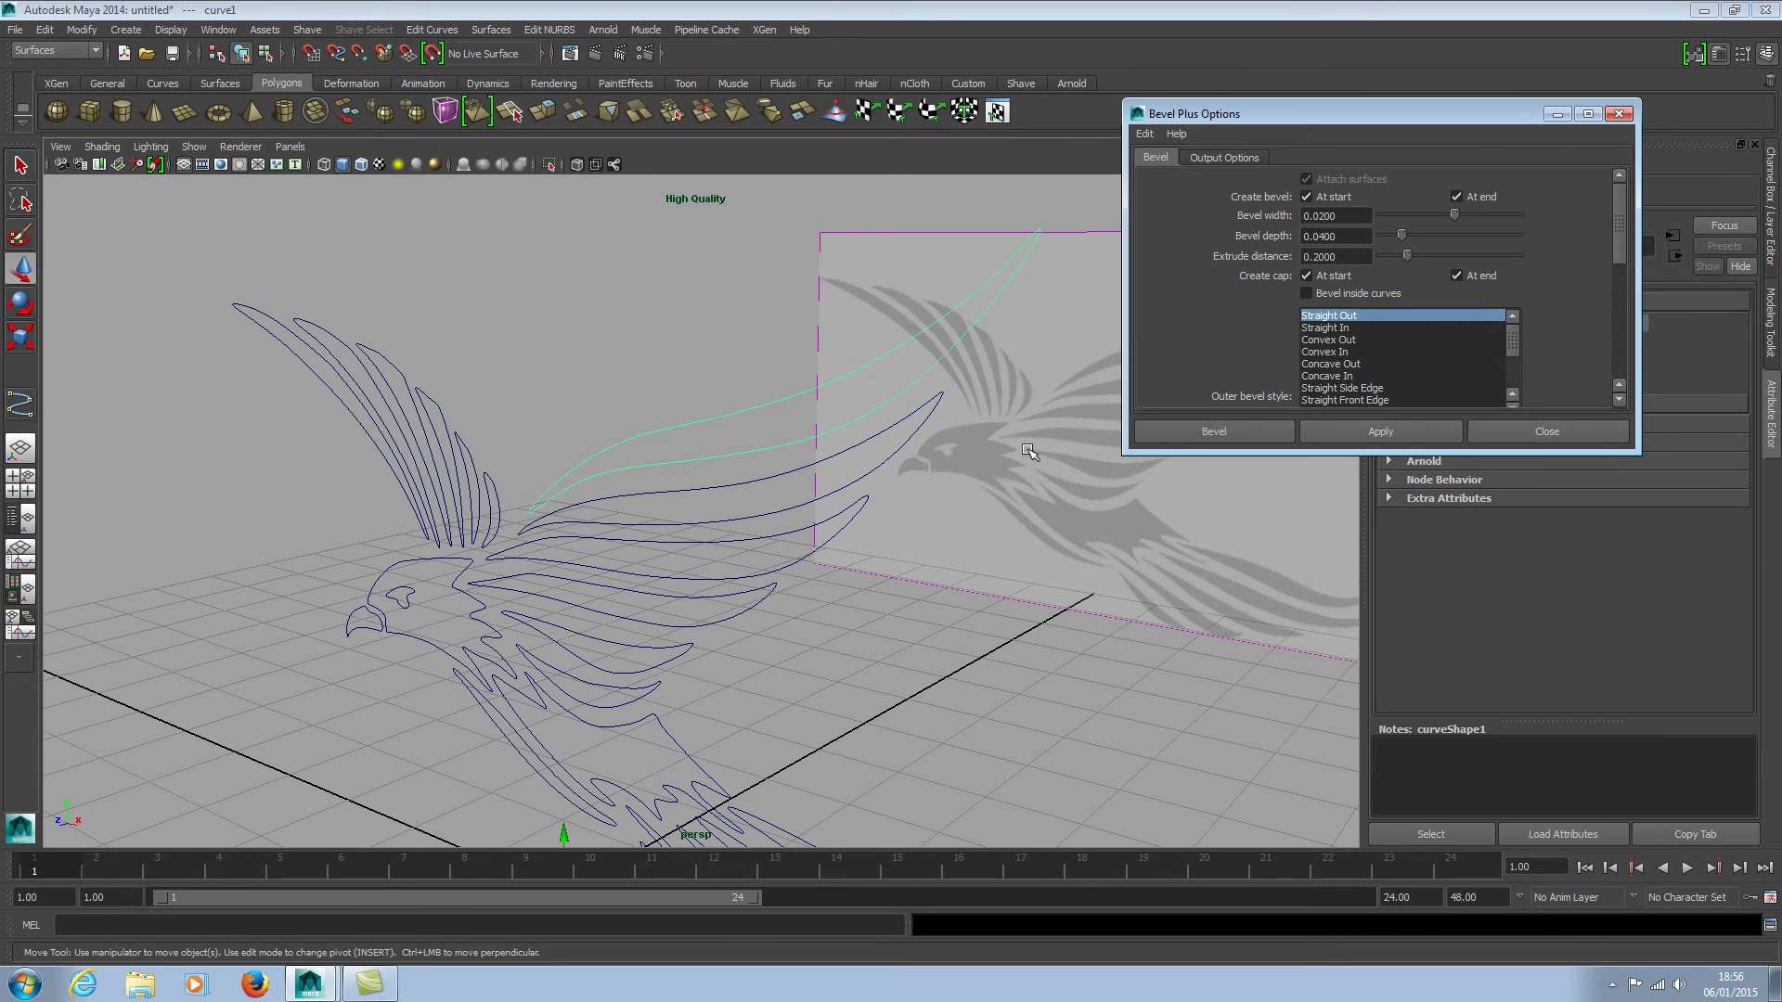
Bevel curve1 into an extruded piece, inspect it, and select curve2.
left_click(1199, 433)
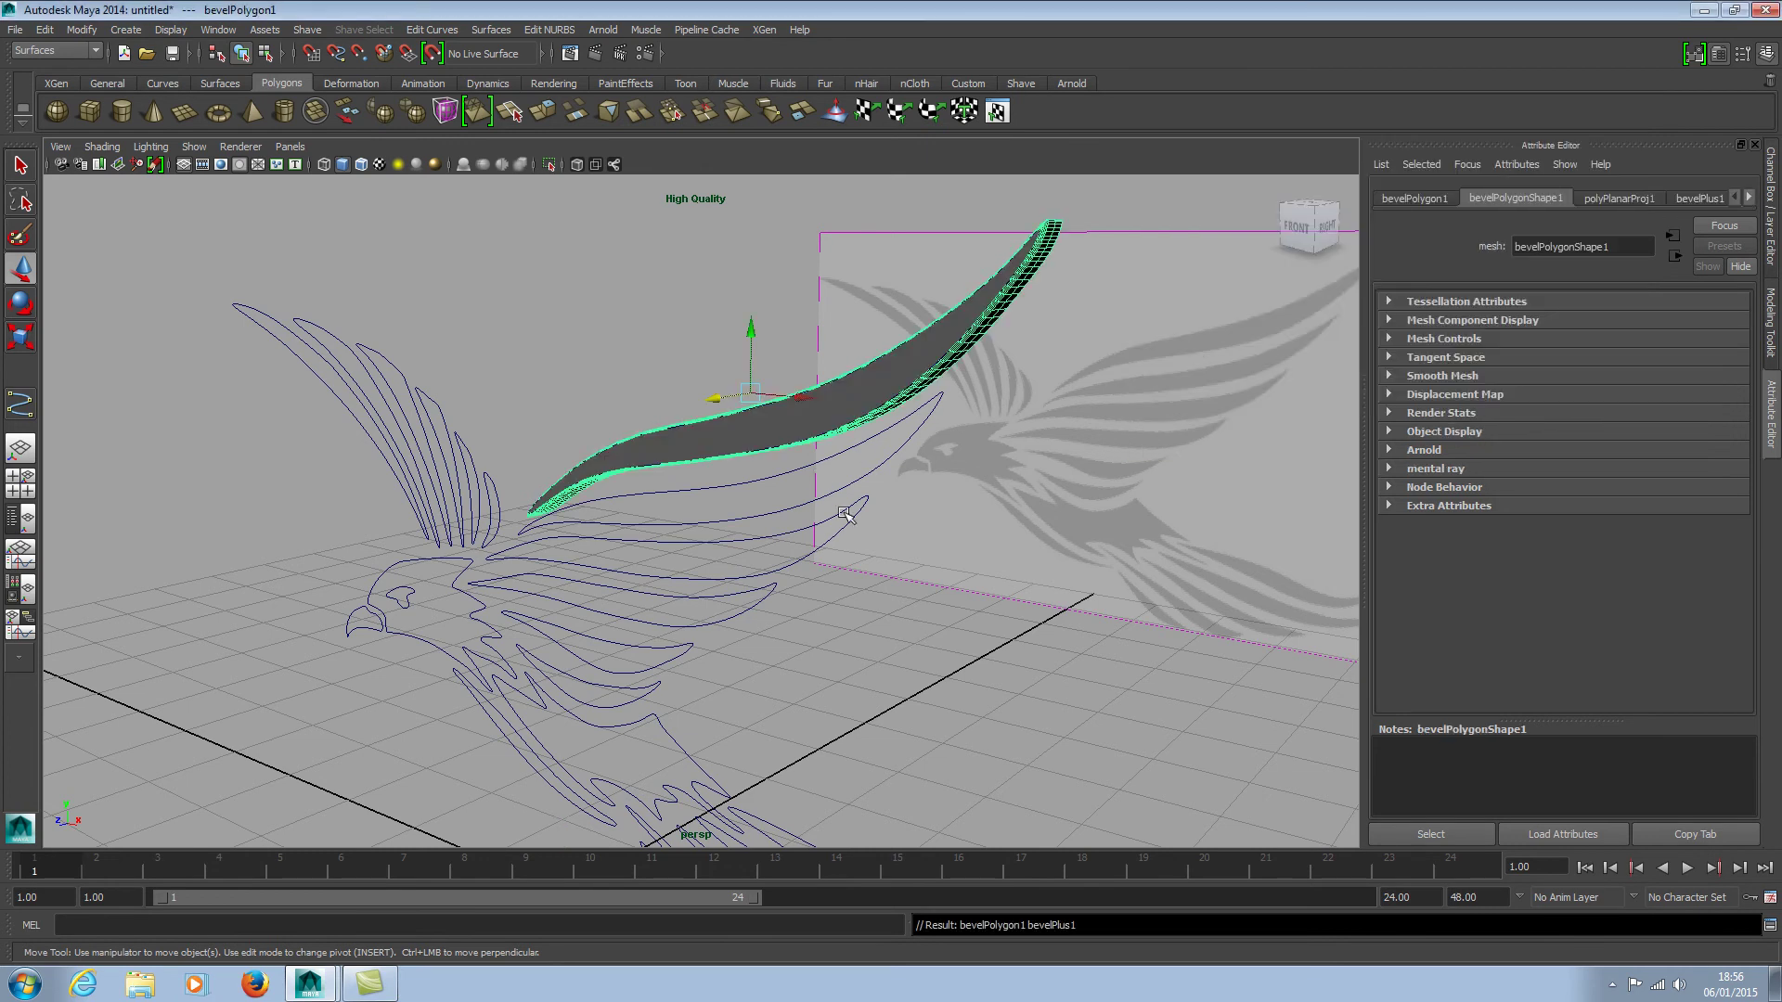
left_click(974, 548)
mouse_move(1058, 484)
left_mouse_down("alt")
mouse_move(1030, 525)
mouse_move(963, 541)
mouse_move(1062, 509)
left_mouse_up("alt")
middle_click_drag(1024, 576, 1126, 481, "alt")
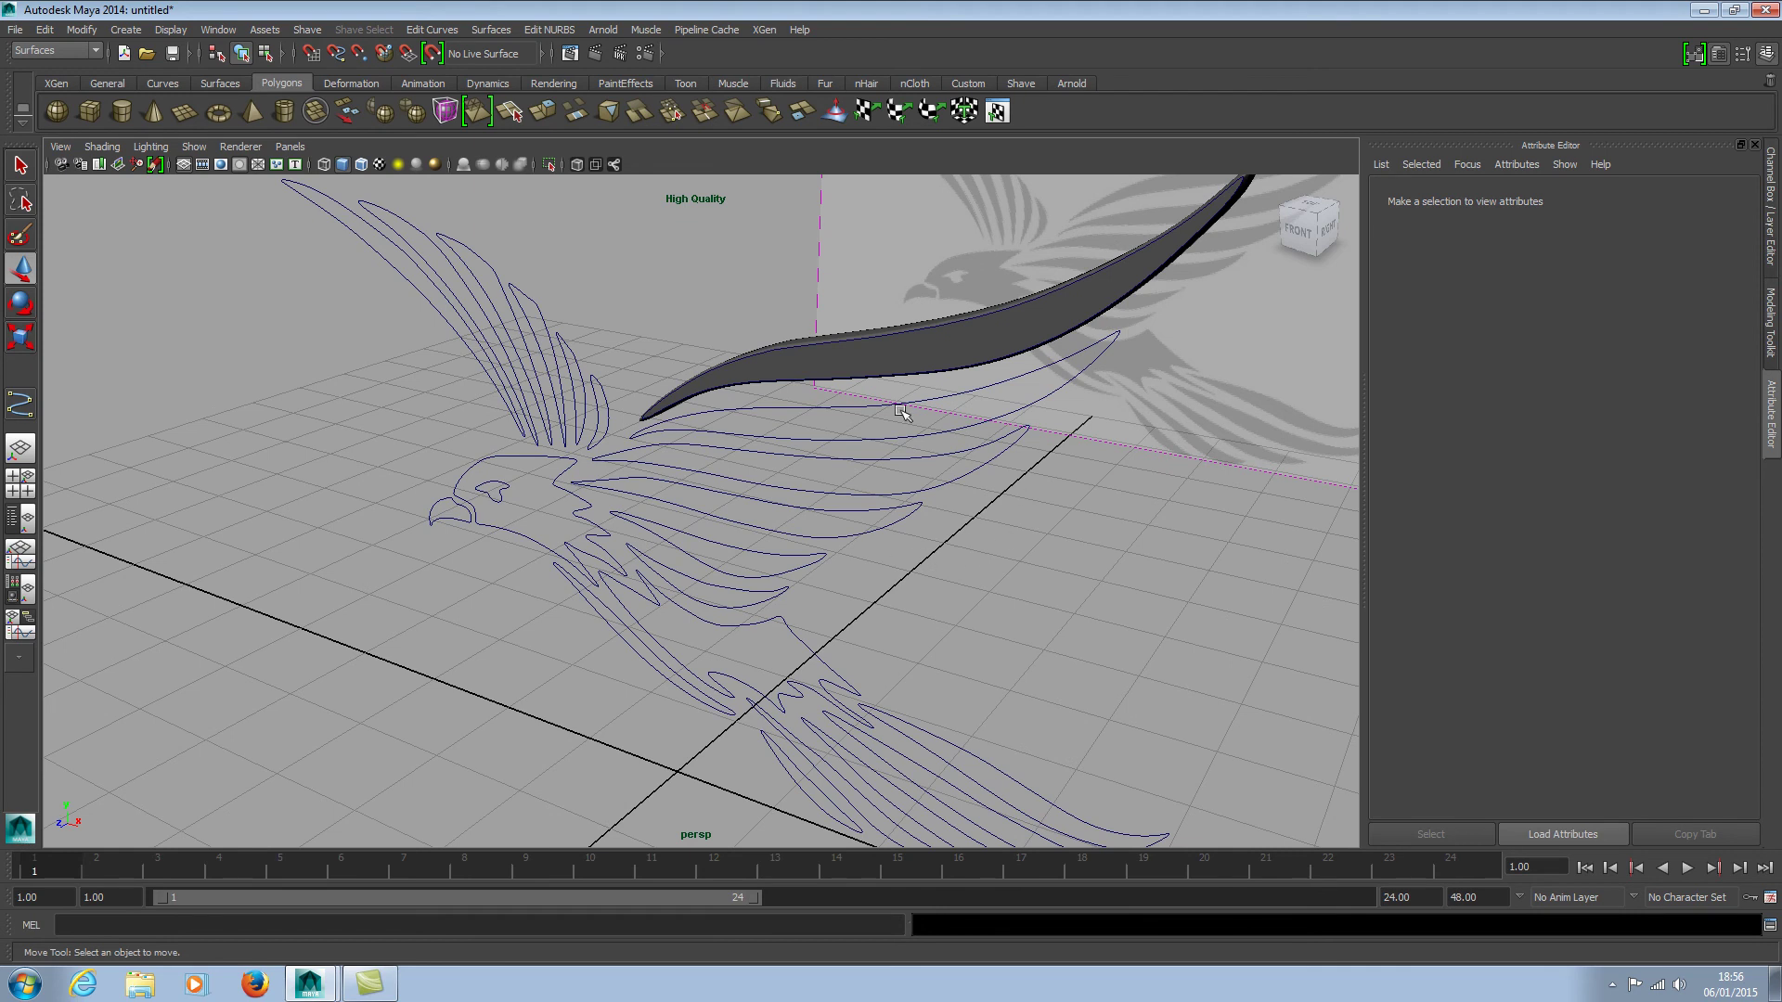
left_click(821, 410)
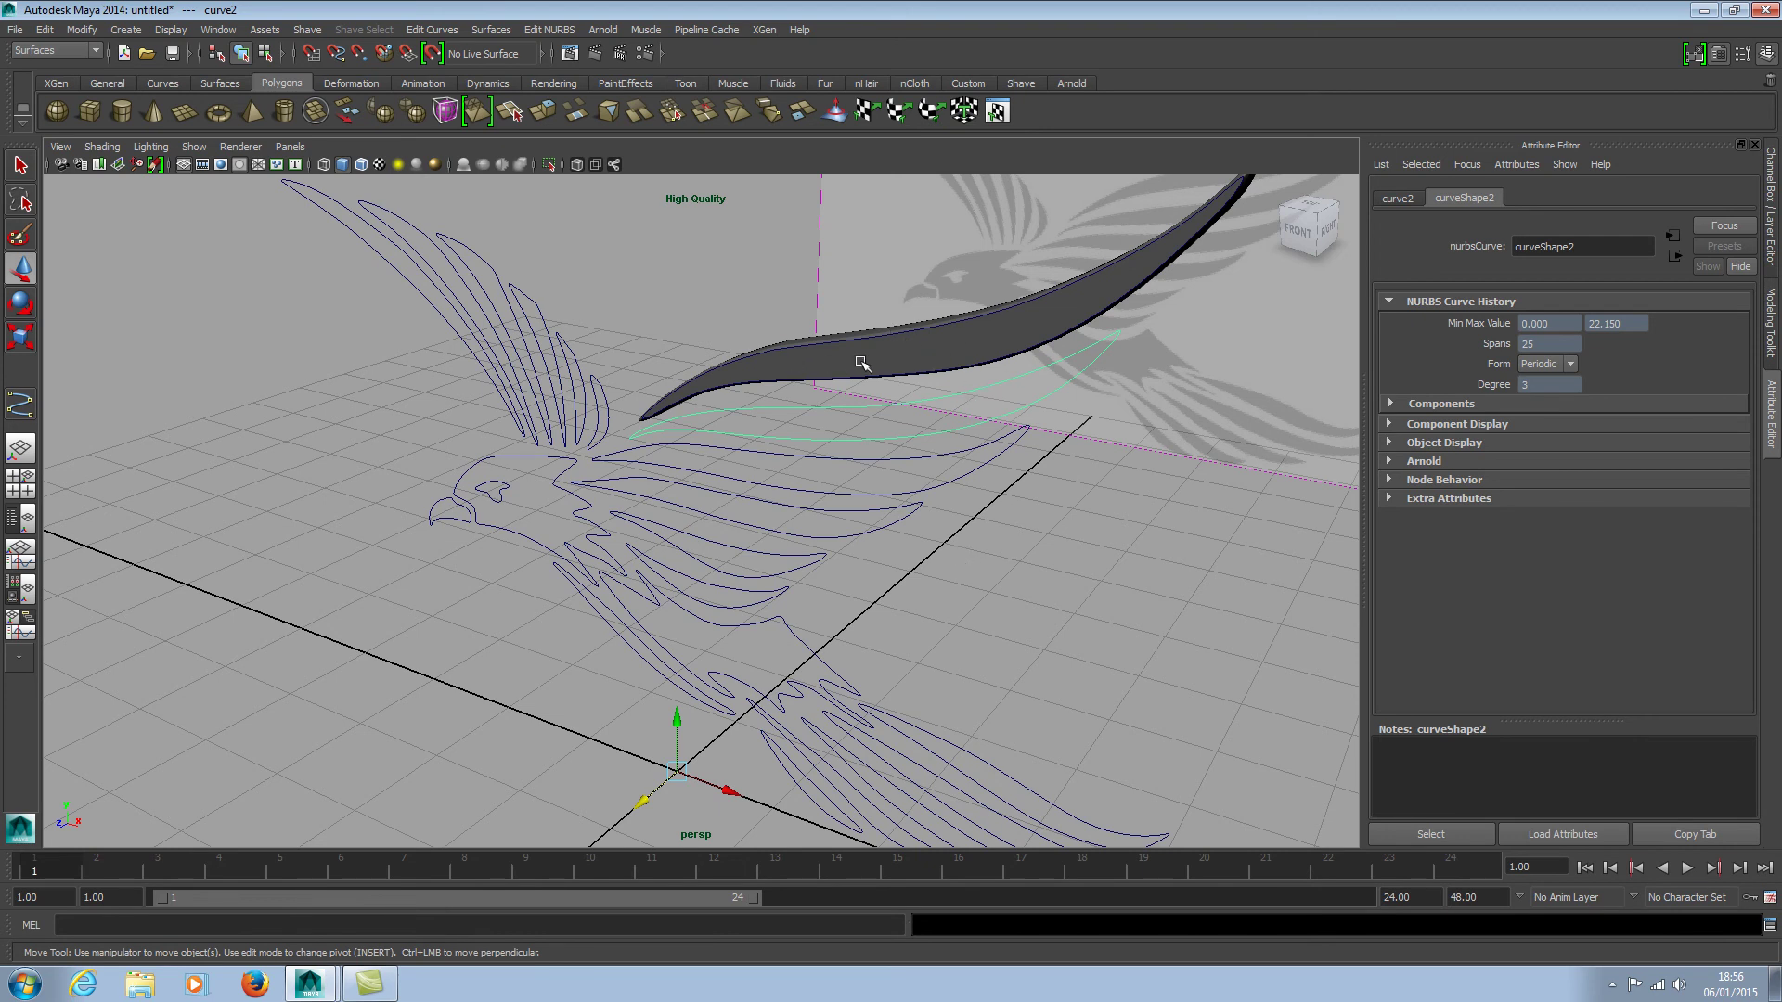
Repeat Bevel Plus with G on curve2 and the next two feather curves.
key("g")
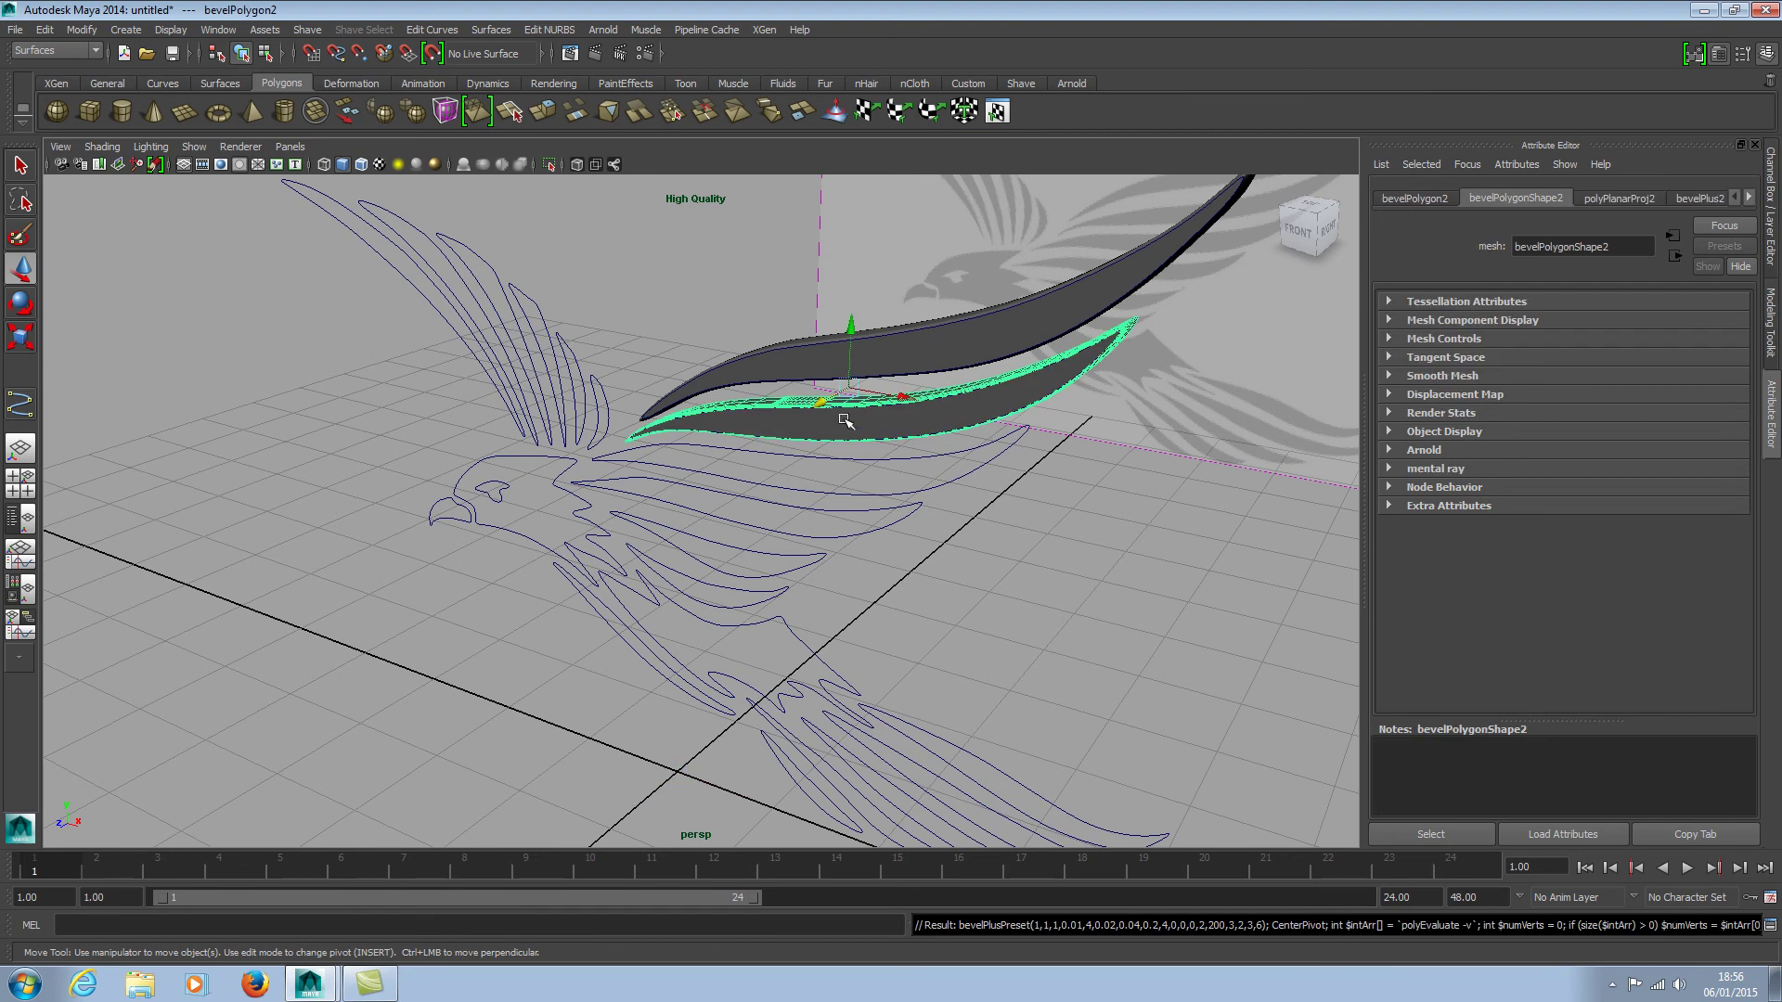
left_click(938, 513)
key("g")
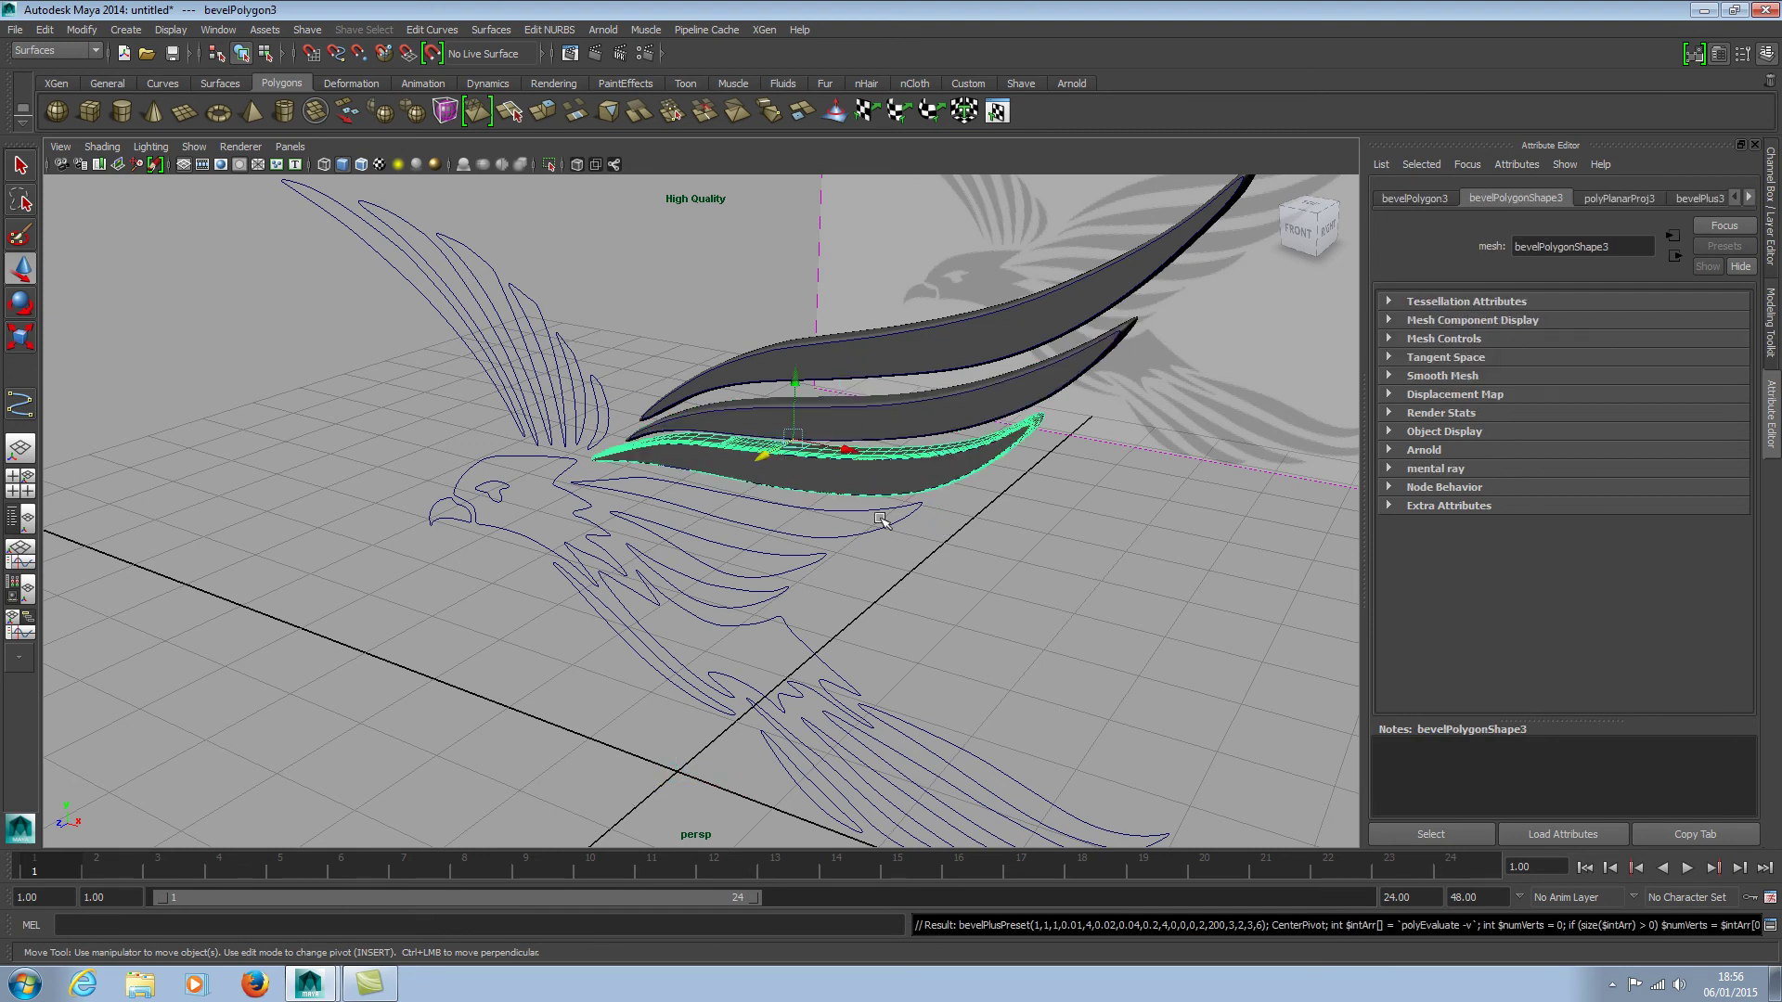
left_click(852, 512)
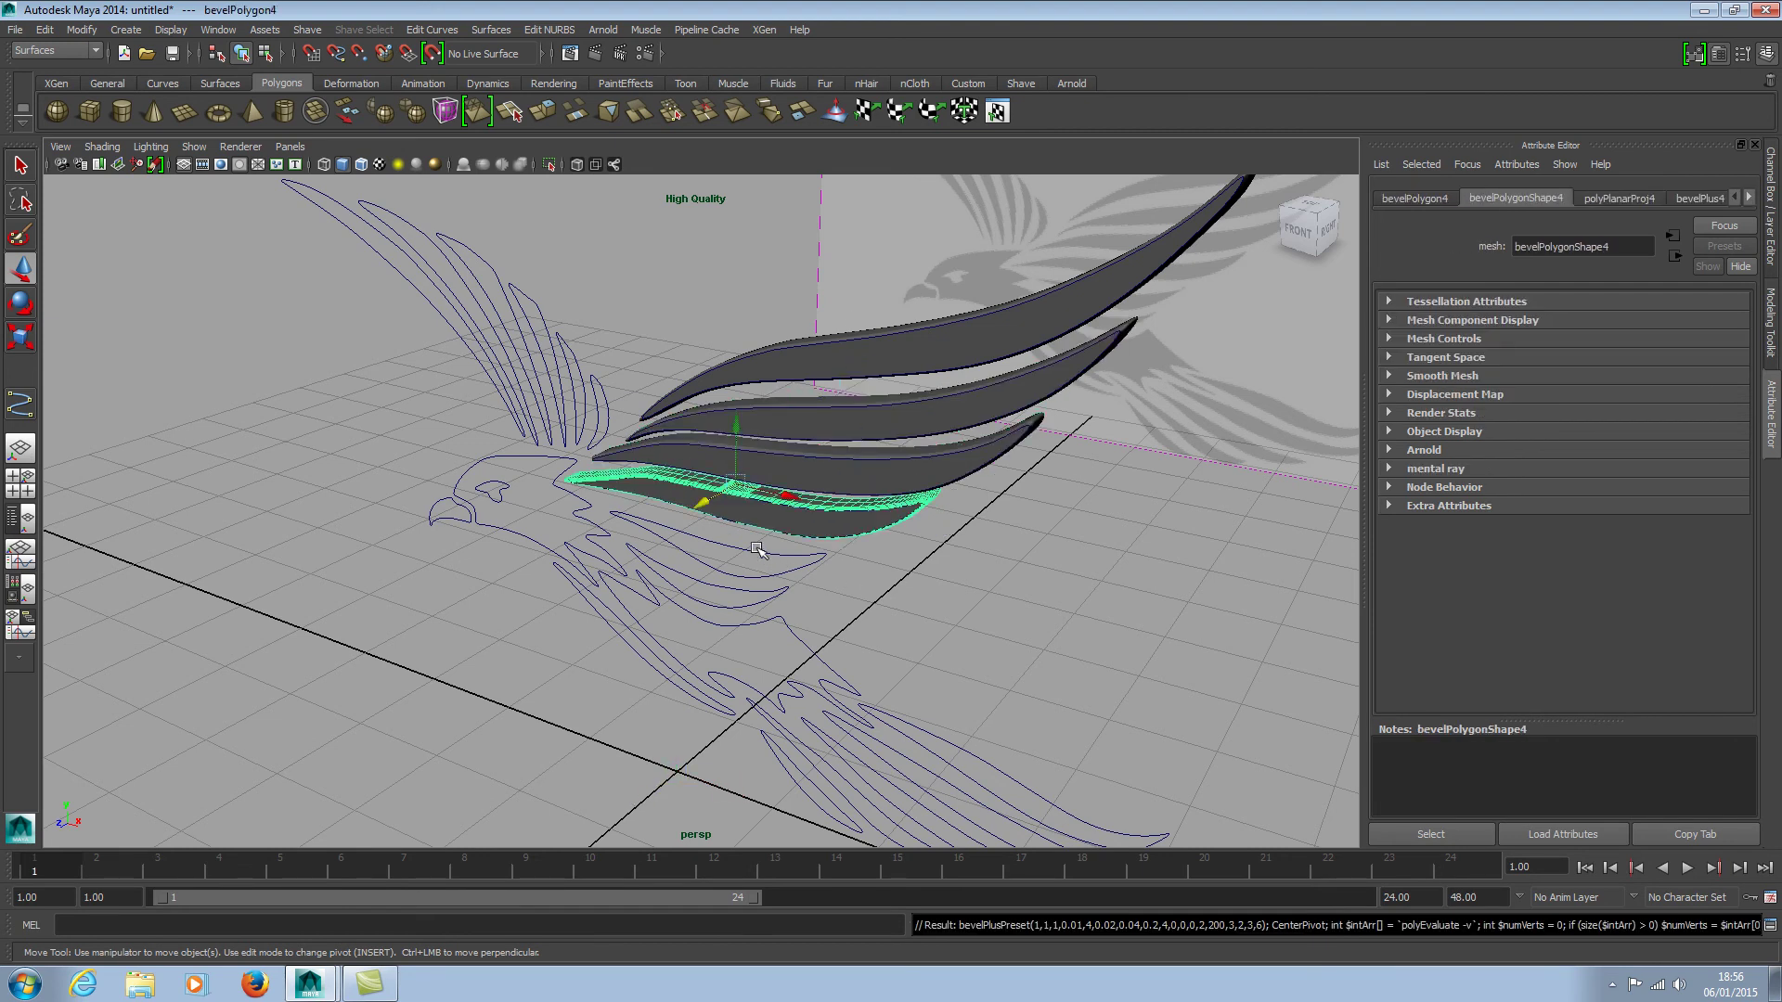
key("g")
Bevel five lower-wing feather curves one after another with G.
left_click(719, 592)
key("g")
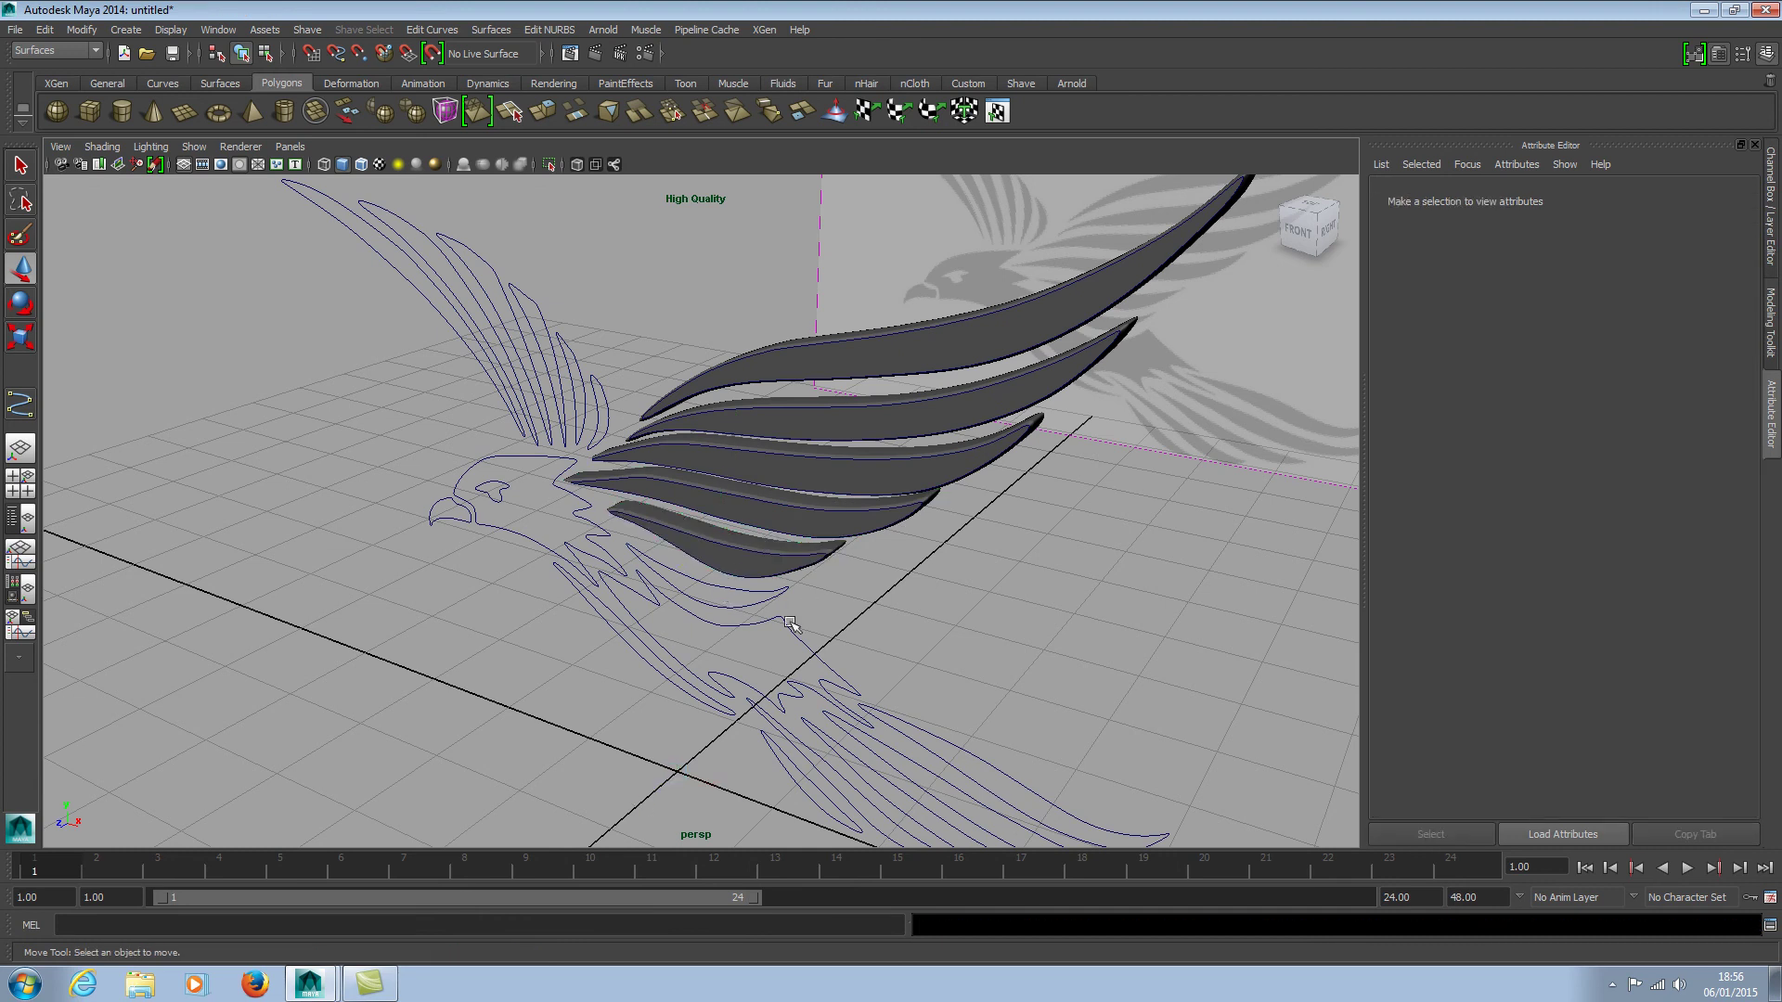
left_click(796, 638)
key("g")
left_click(935, 735)
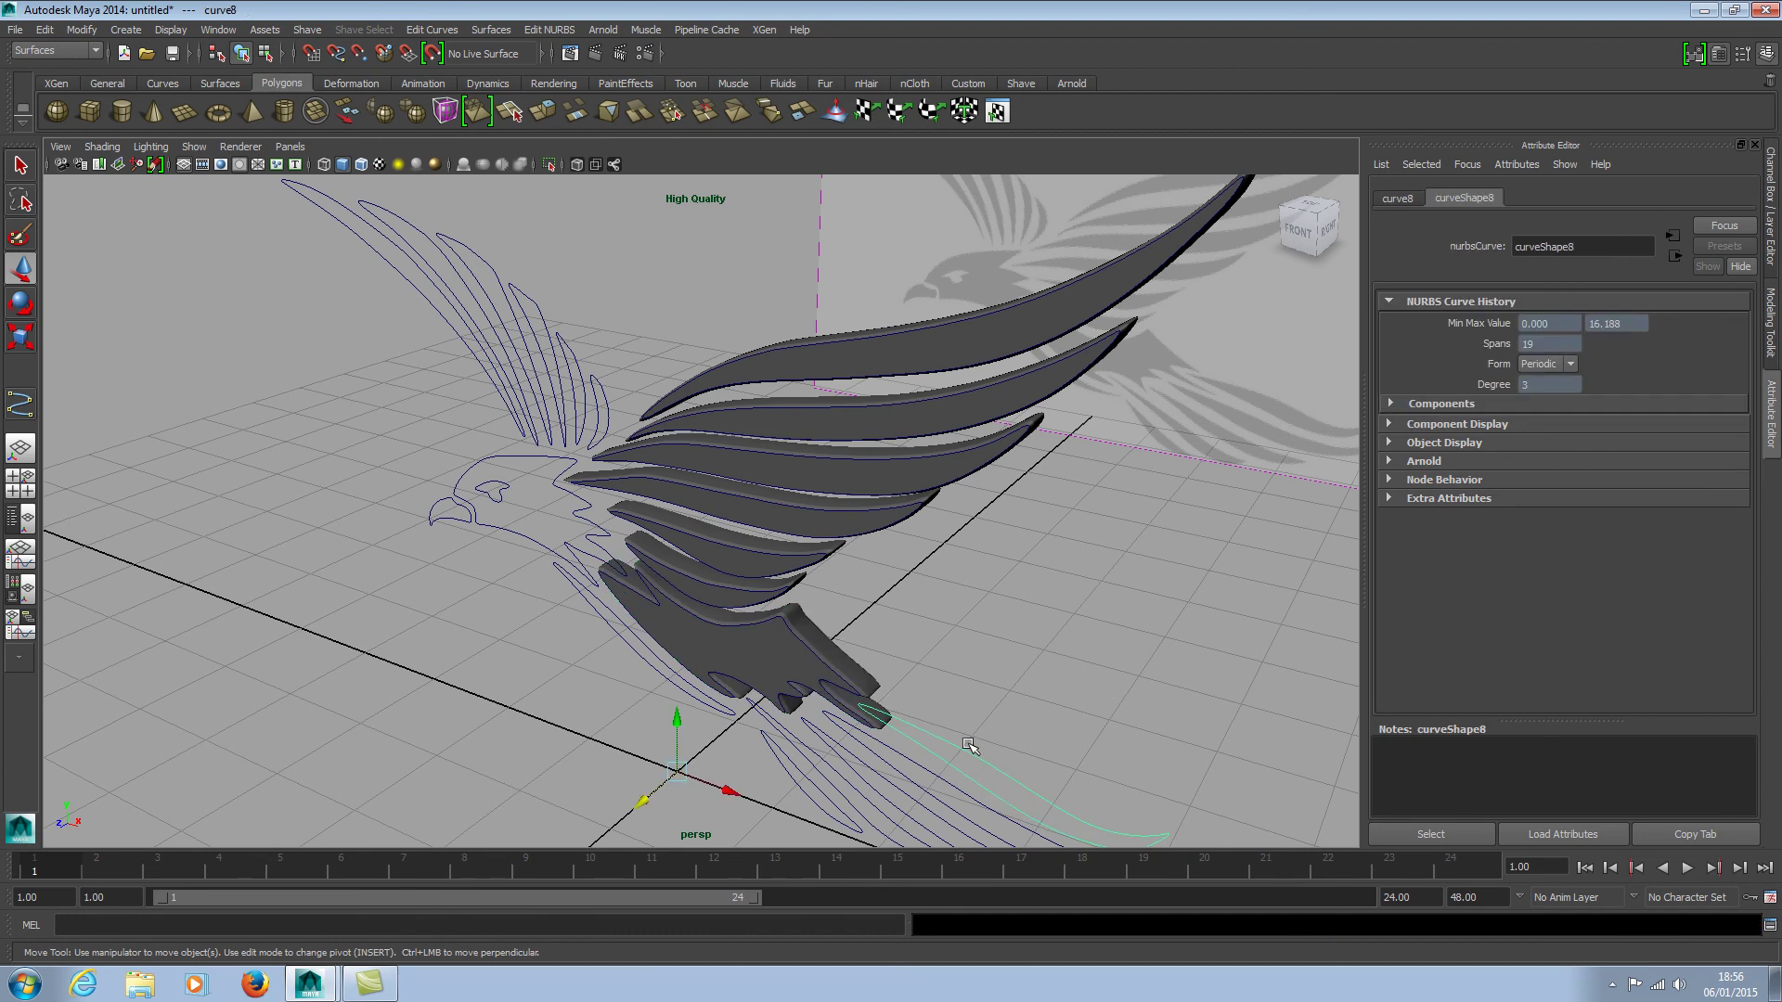
key("g")
left_click(884, 782)
key("g")
left_click(845, 754)
key("g")
Bevel the last remaining lower-wing feather curves.
left_click(816, 763)
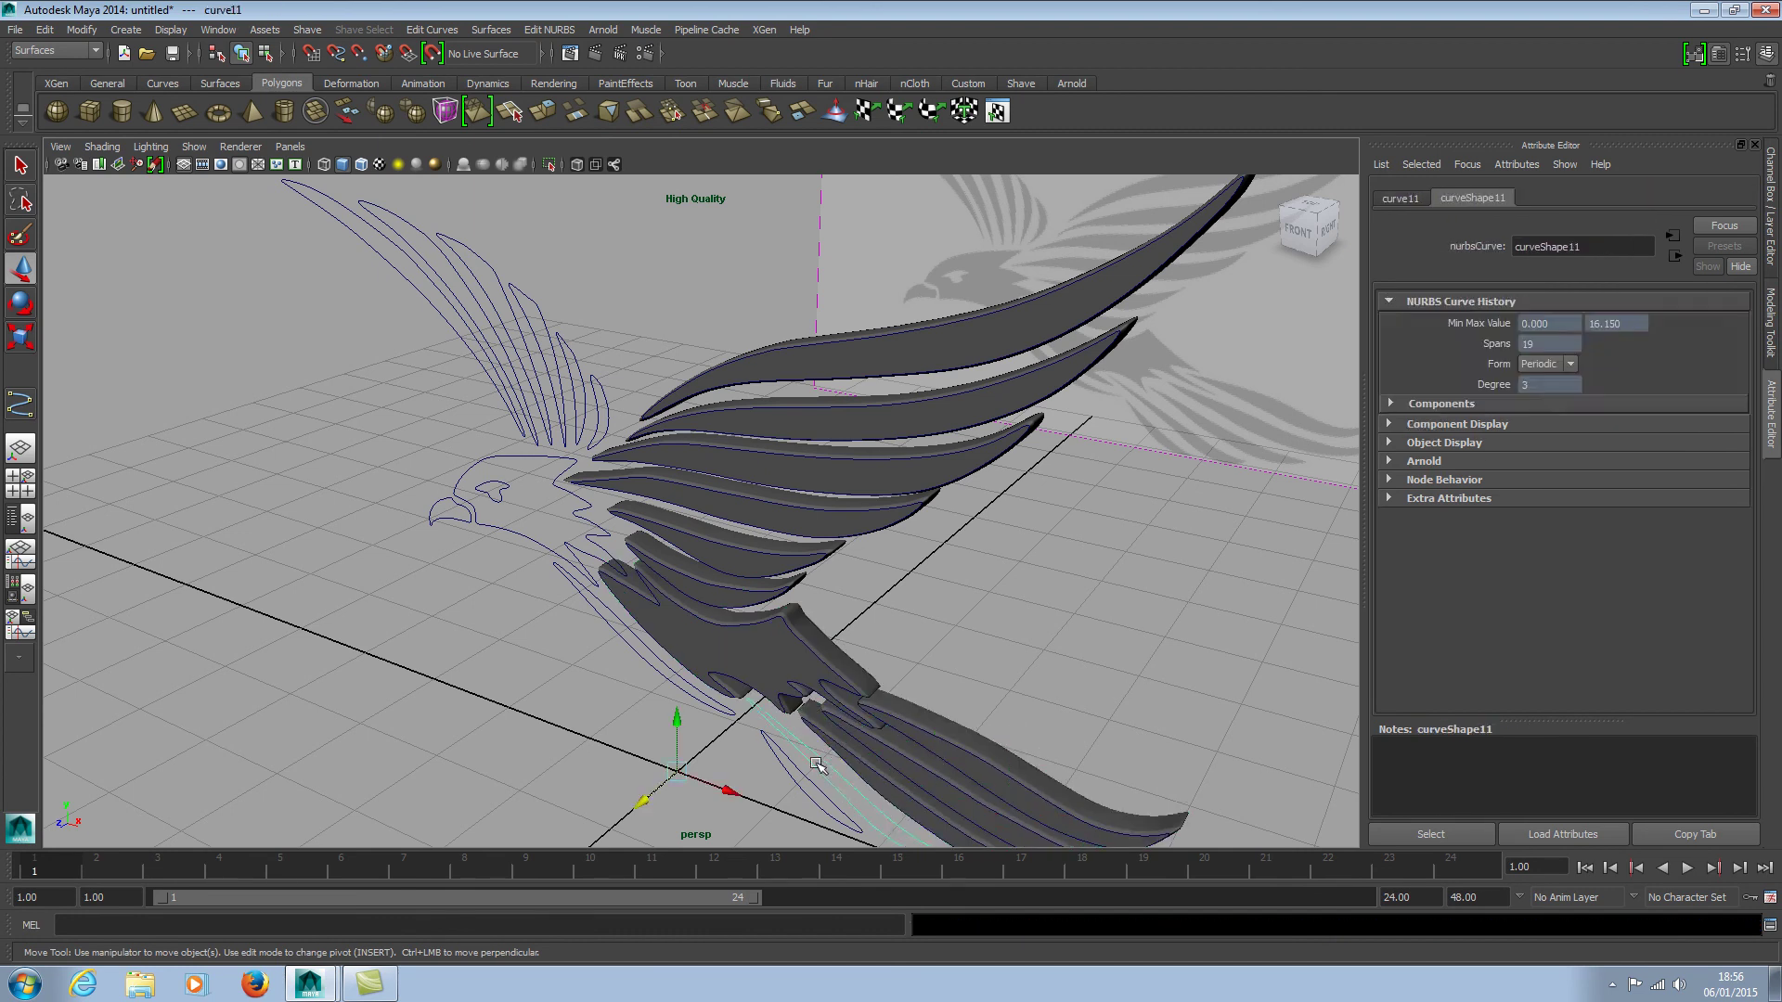
left_click(786, 768)
key("g")
left_click(645, 666)
left_click(648, 661)
key("g")
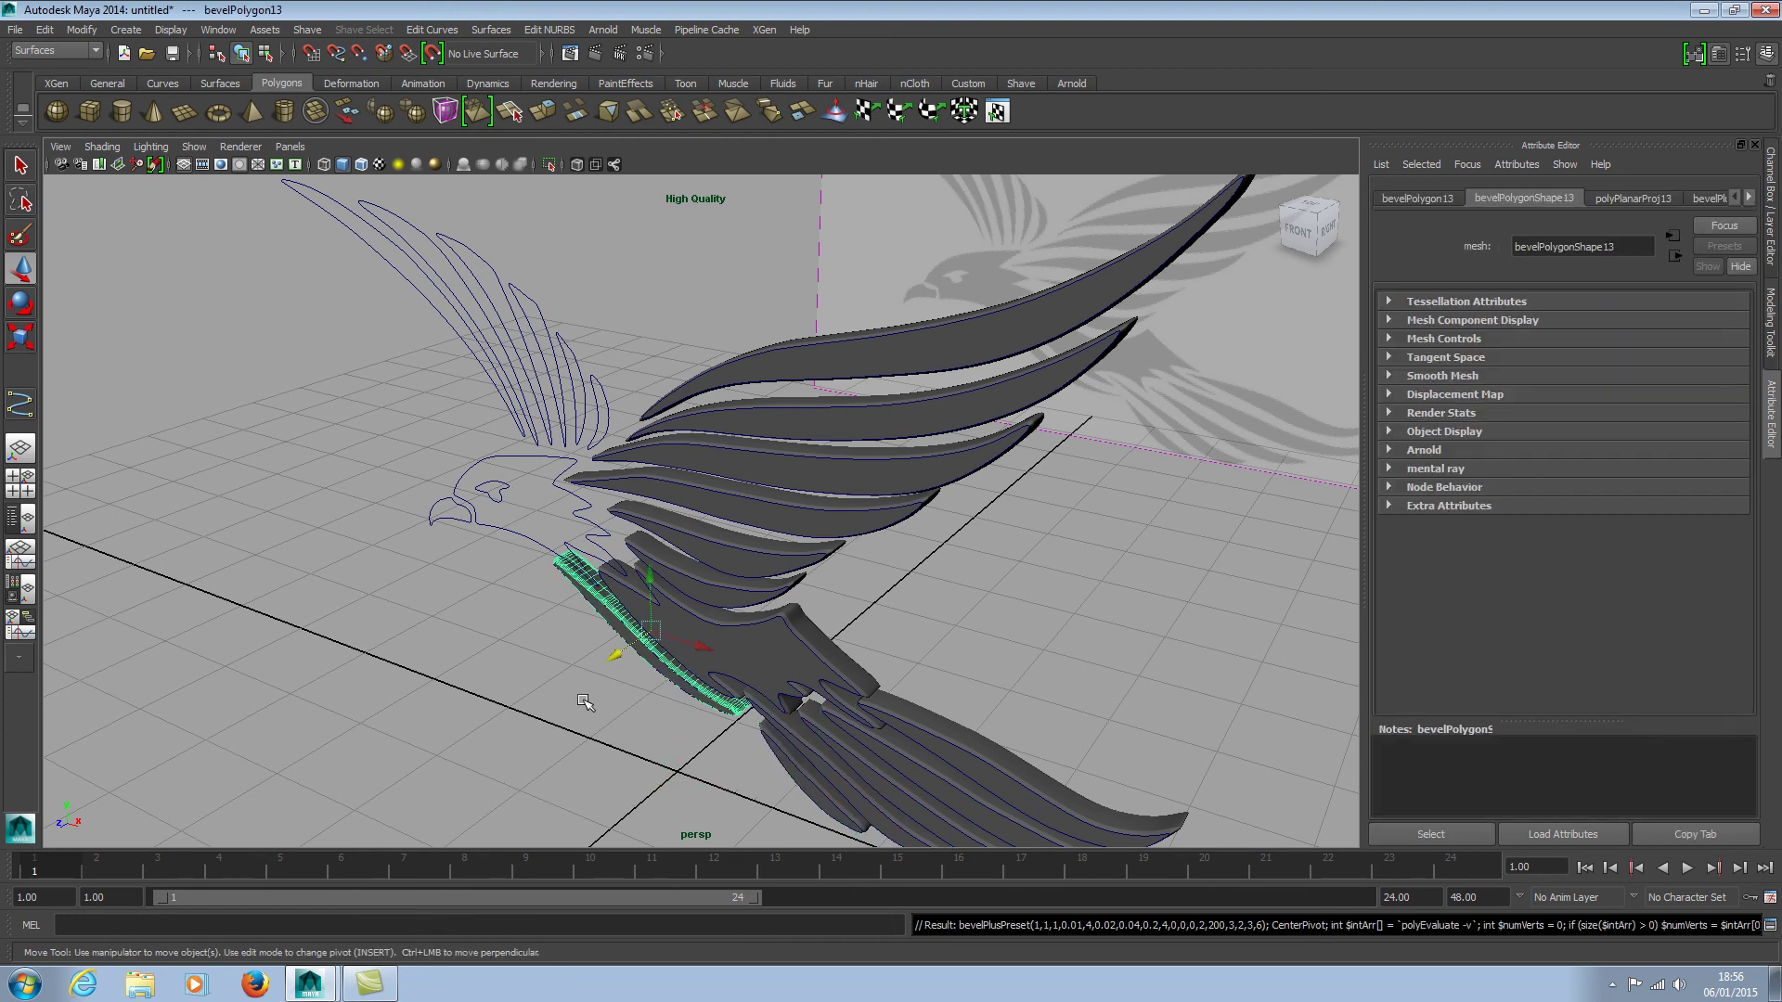
Bevel the five left-wing feather curves with G, undoing and redoing the first.
left_click(609, 401)
key("g")
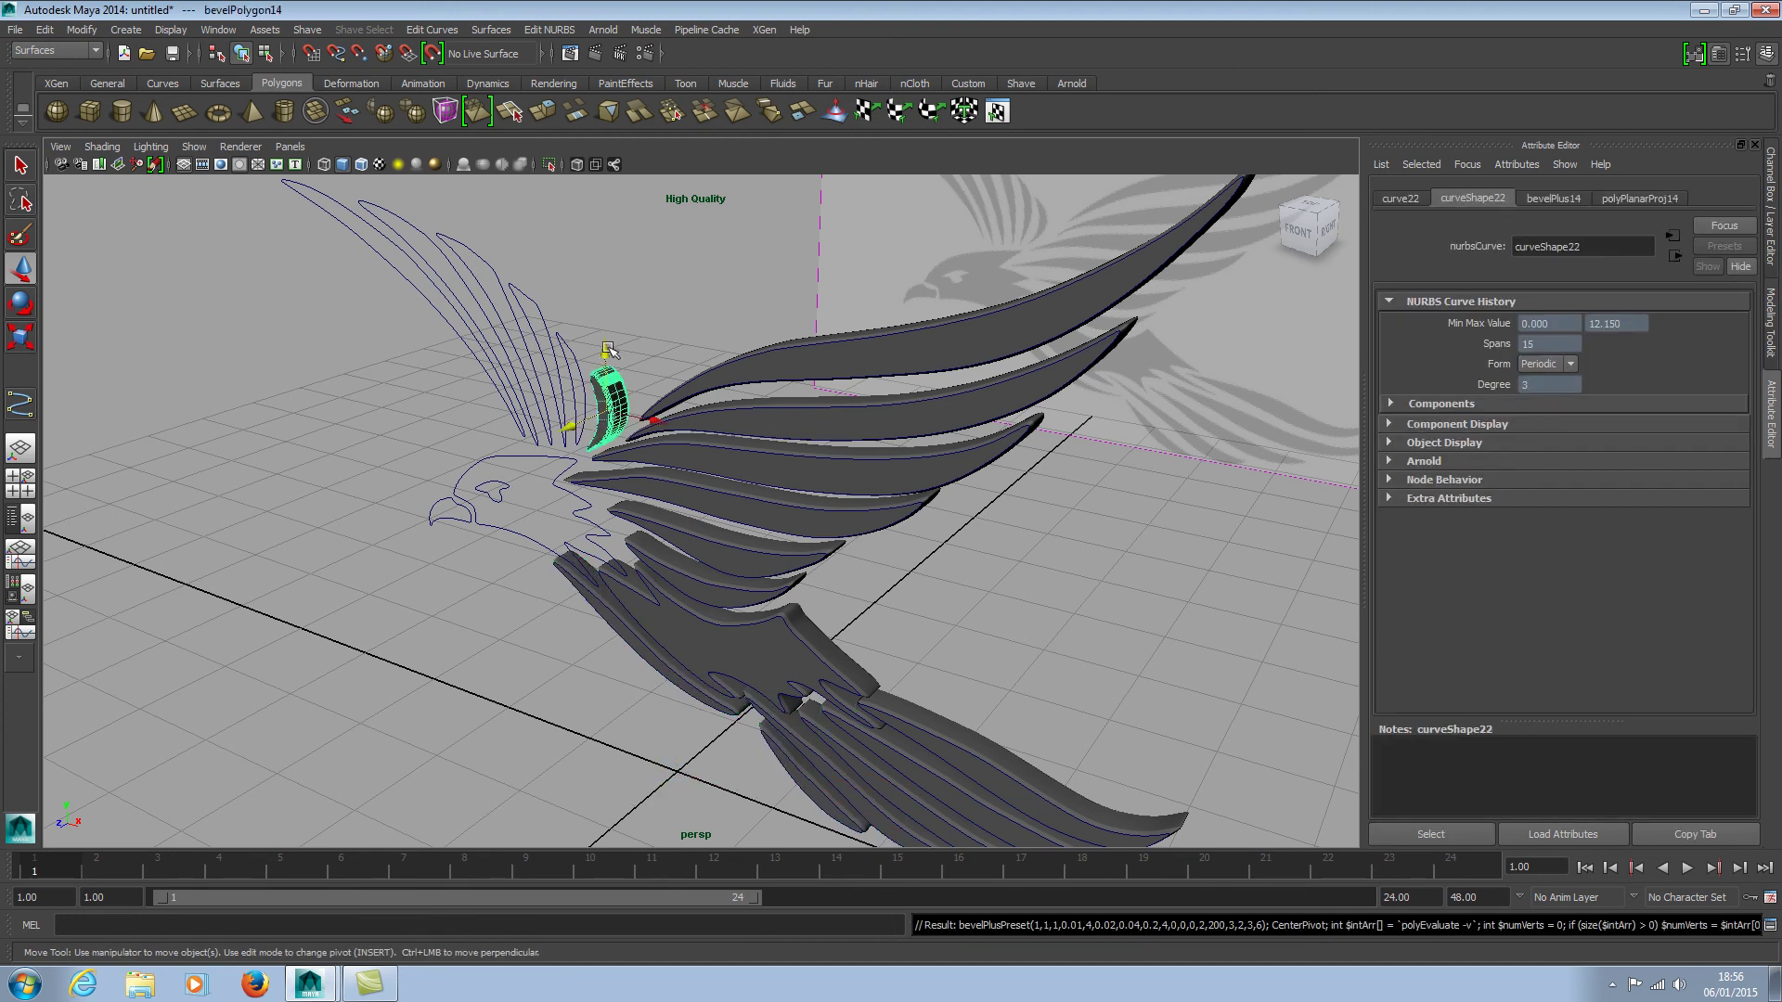
key("ctrl+z")
key("g")
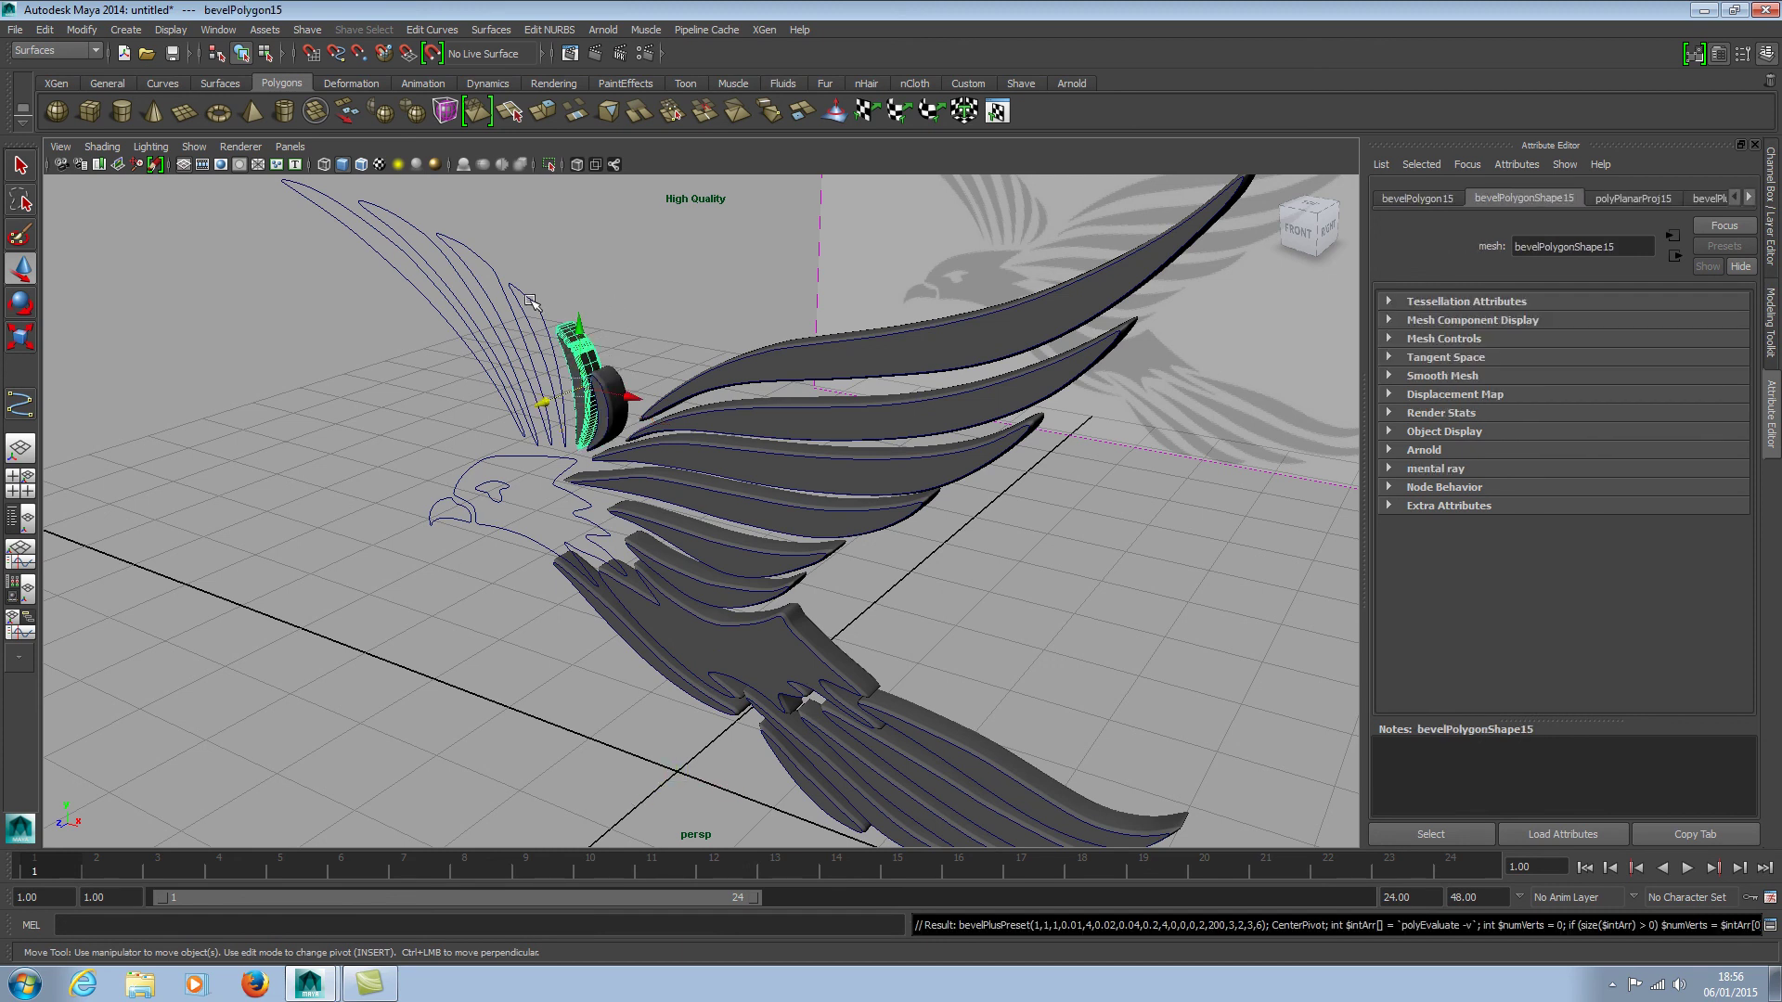
left_click(535, 296)
key("g")
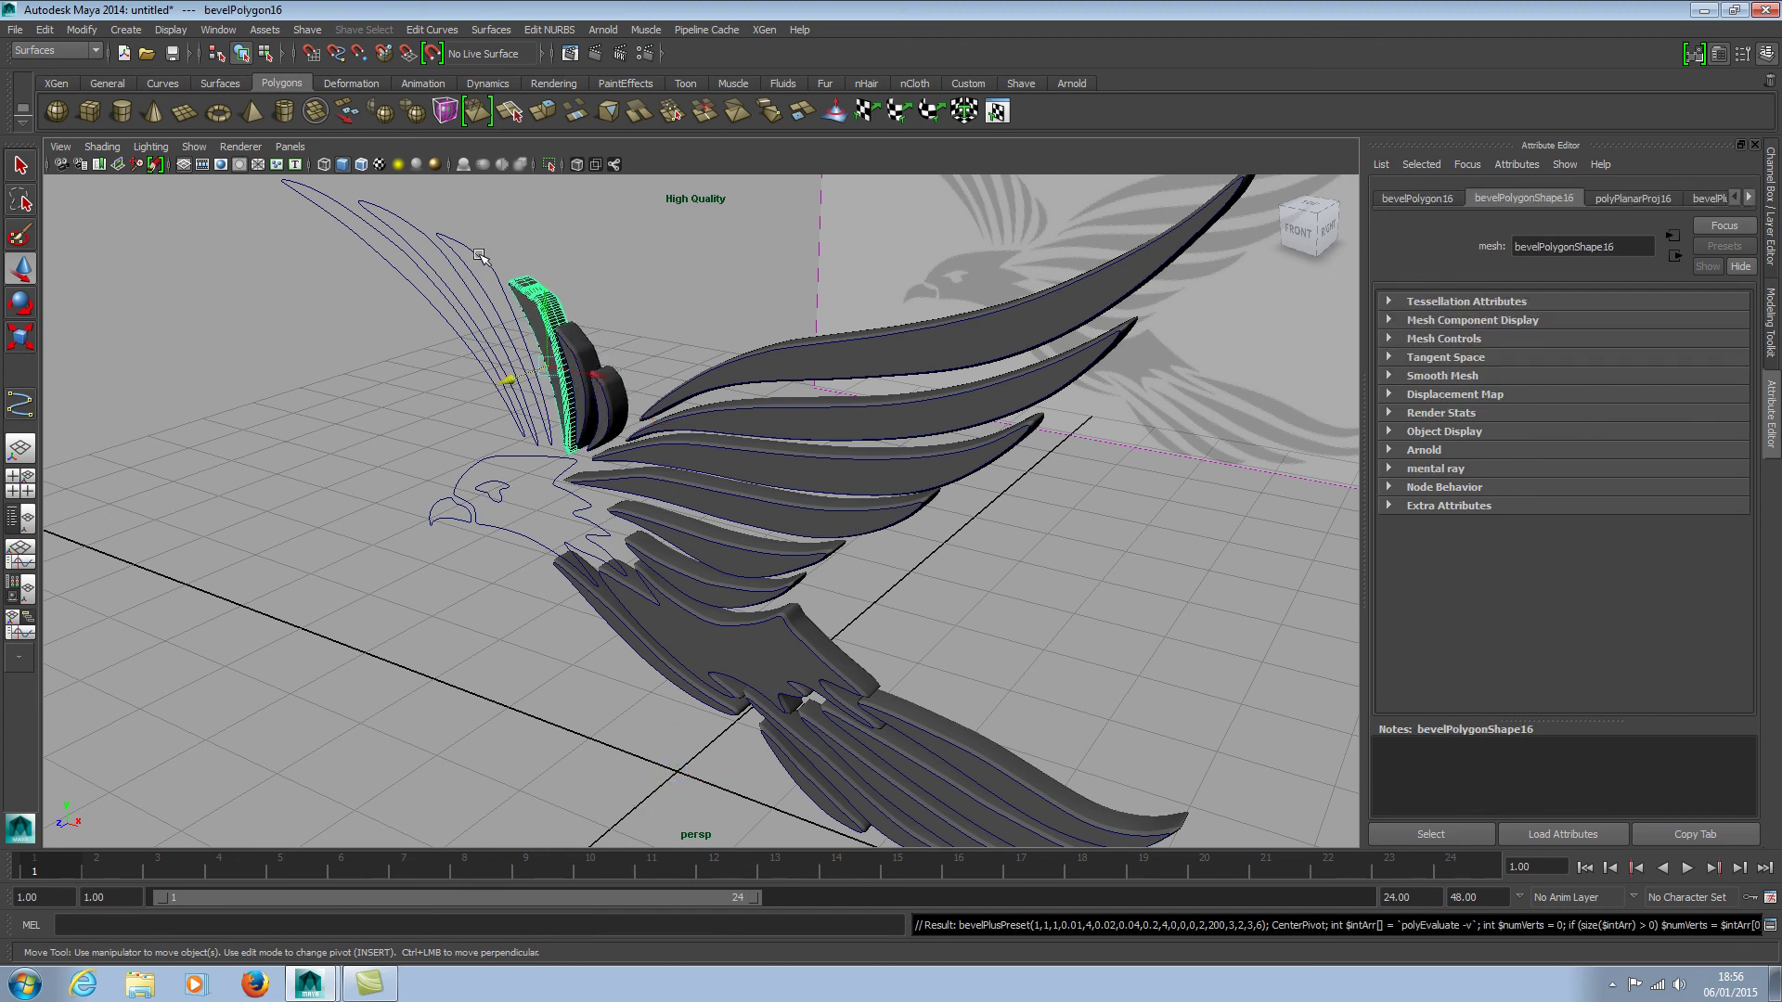
left_click(480, 257)
key("g")
left_click(364, 199)
key("g")
left_click(332, 200)
key("g")
left_click(432, 517)
Bevel the beak, then trial-bevel the head outline close up and undo it.
key("g")
mouse_move(895, 615)
left_mouse_down("alt")
mouse_move(955, 565)
mouse_move(772, 760)
left_mouse_up("alt")
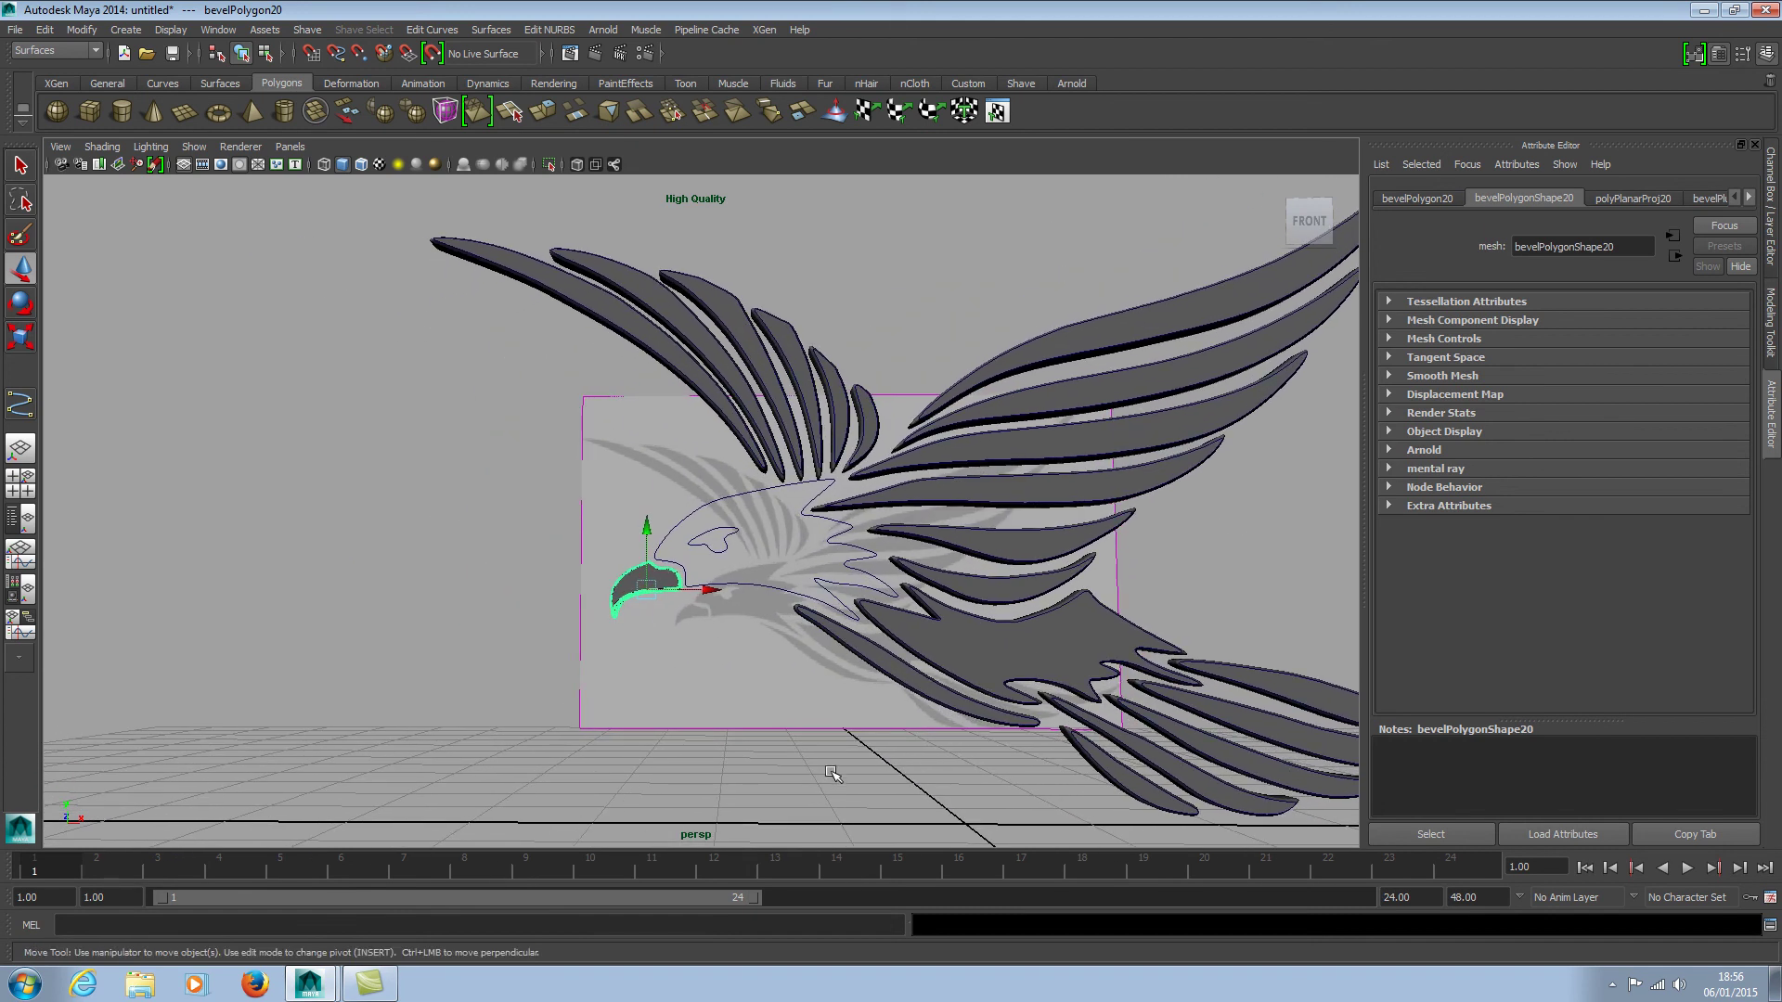
scroll(747, 738, "up", 2)
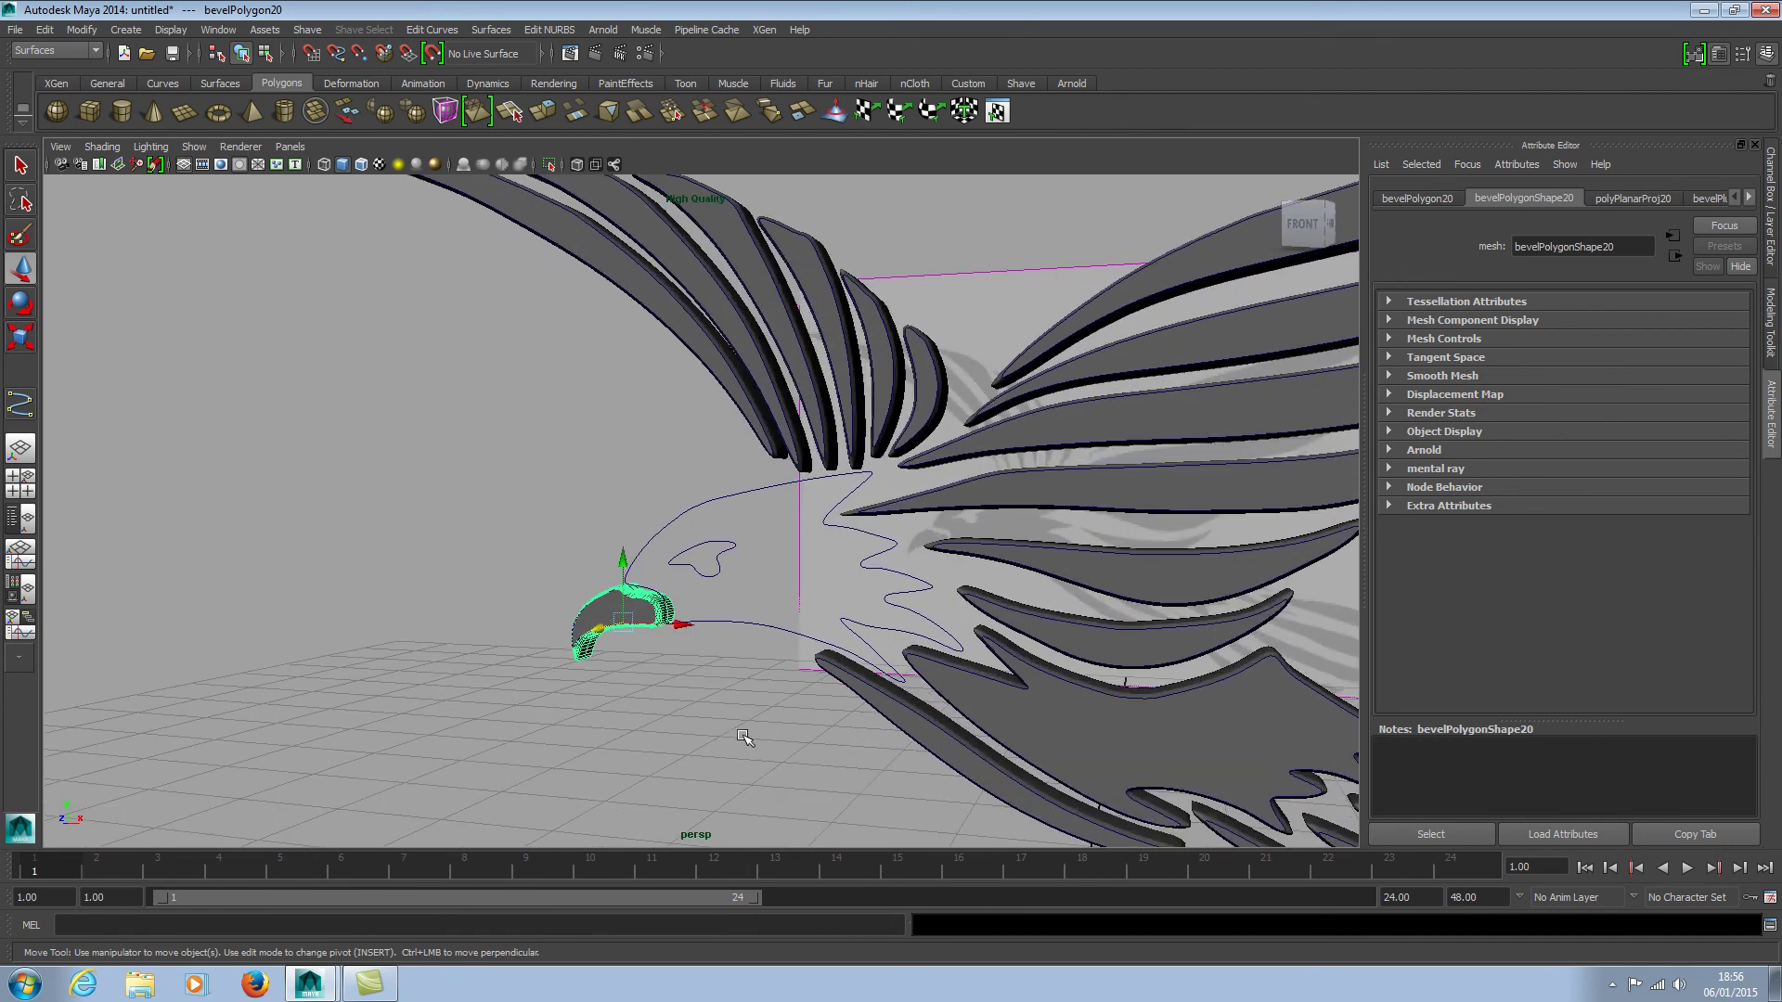
left_click(716, 501)
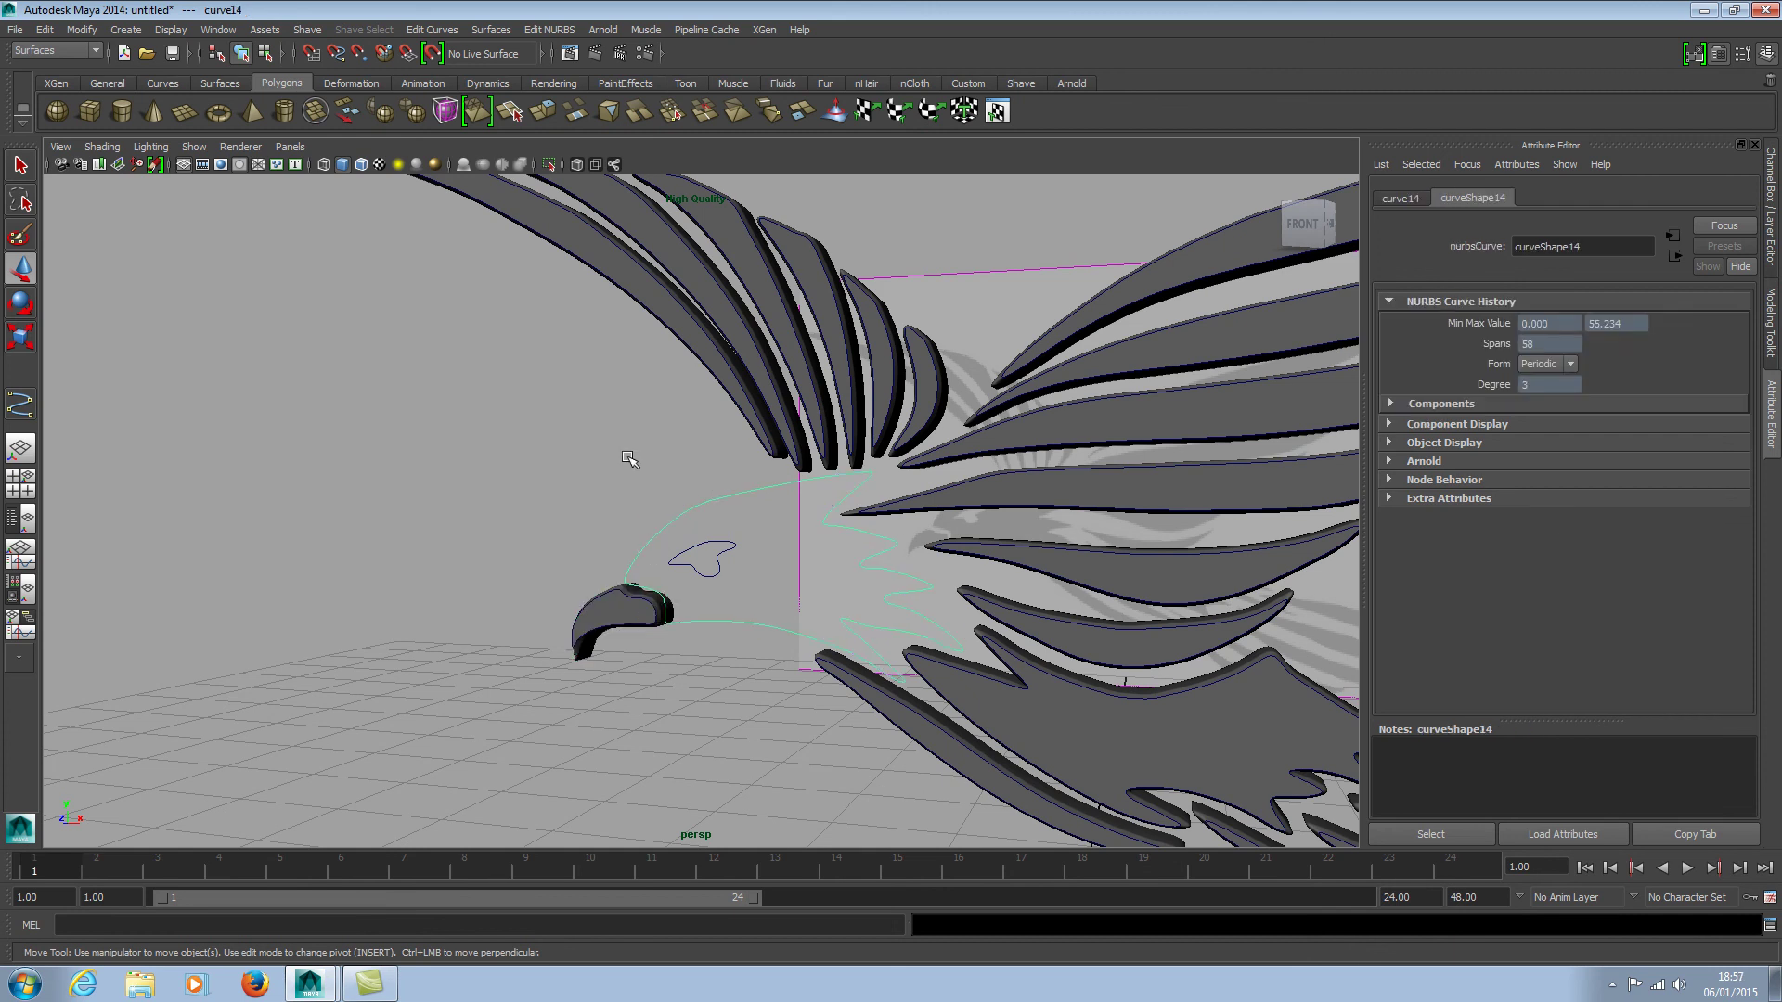
key("g")
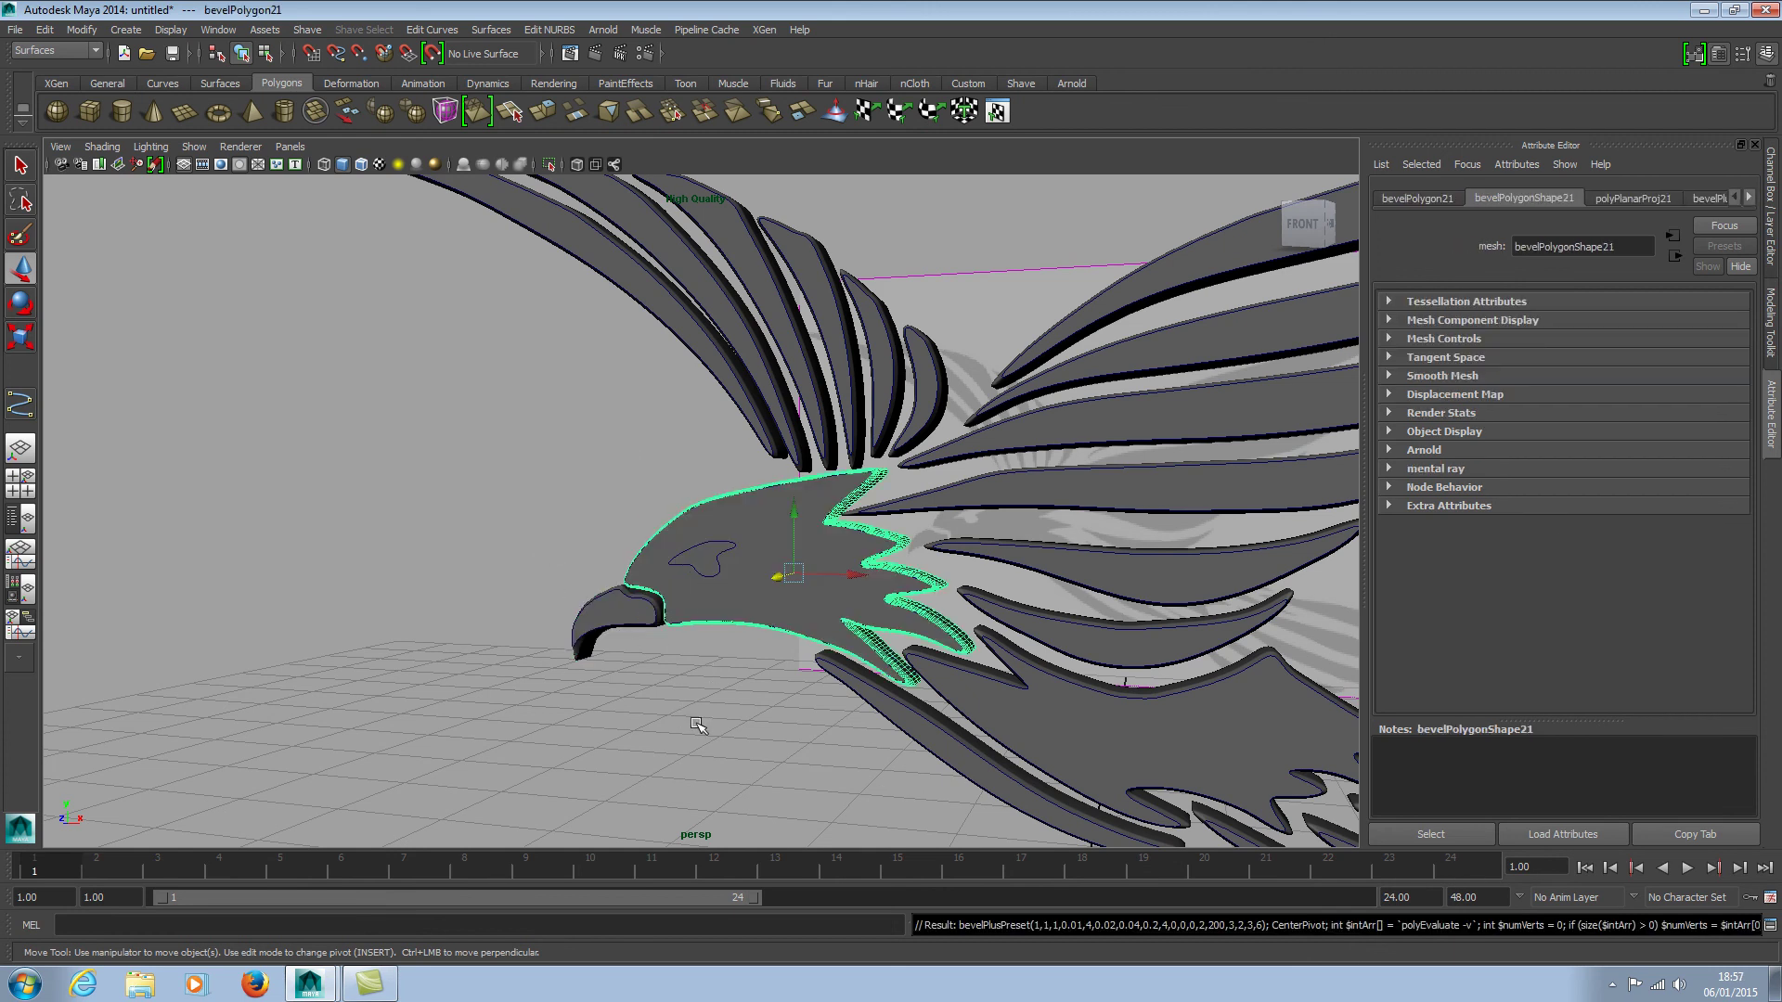
mouse_move(698, 724)
left_mouse_down("alt")
mouse_move(879, 739)
mouse_move(1081, 725)
mouse_move(696, 727)
left_mouse_up("alt")
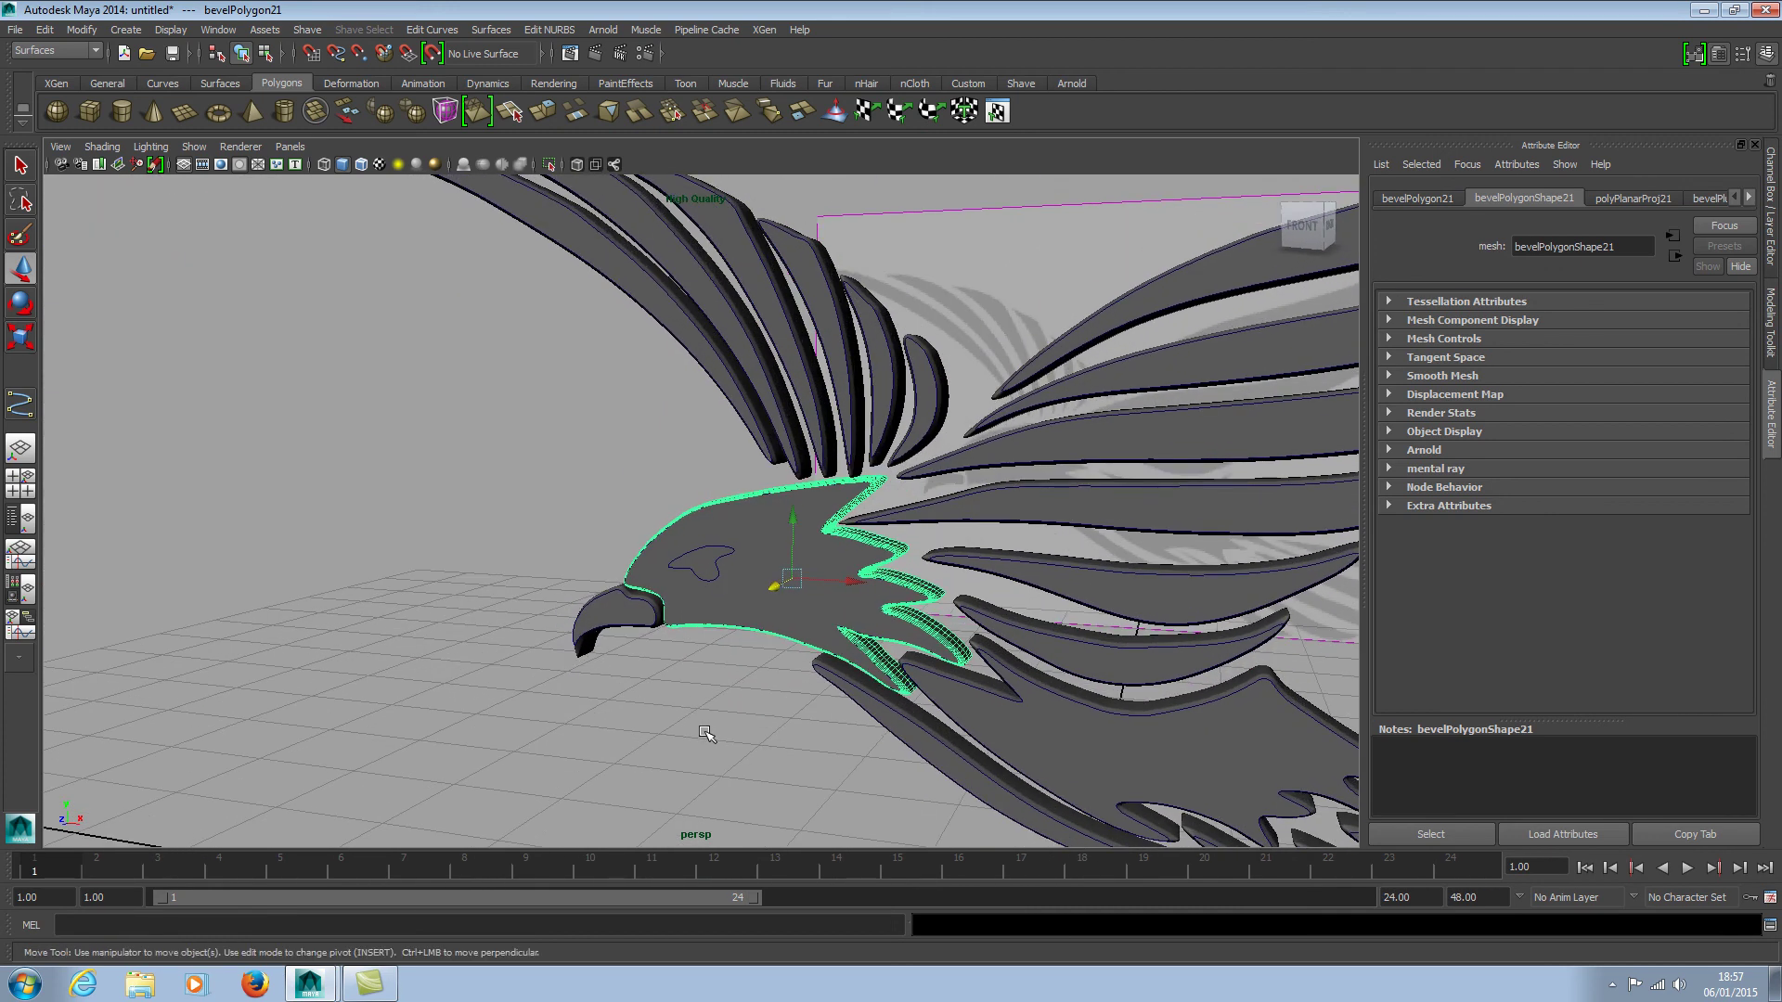
key("ctrl+z")
Bevel the small eye curve on its own, then undo that separate eye bevel.
left_click(726, 550)
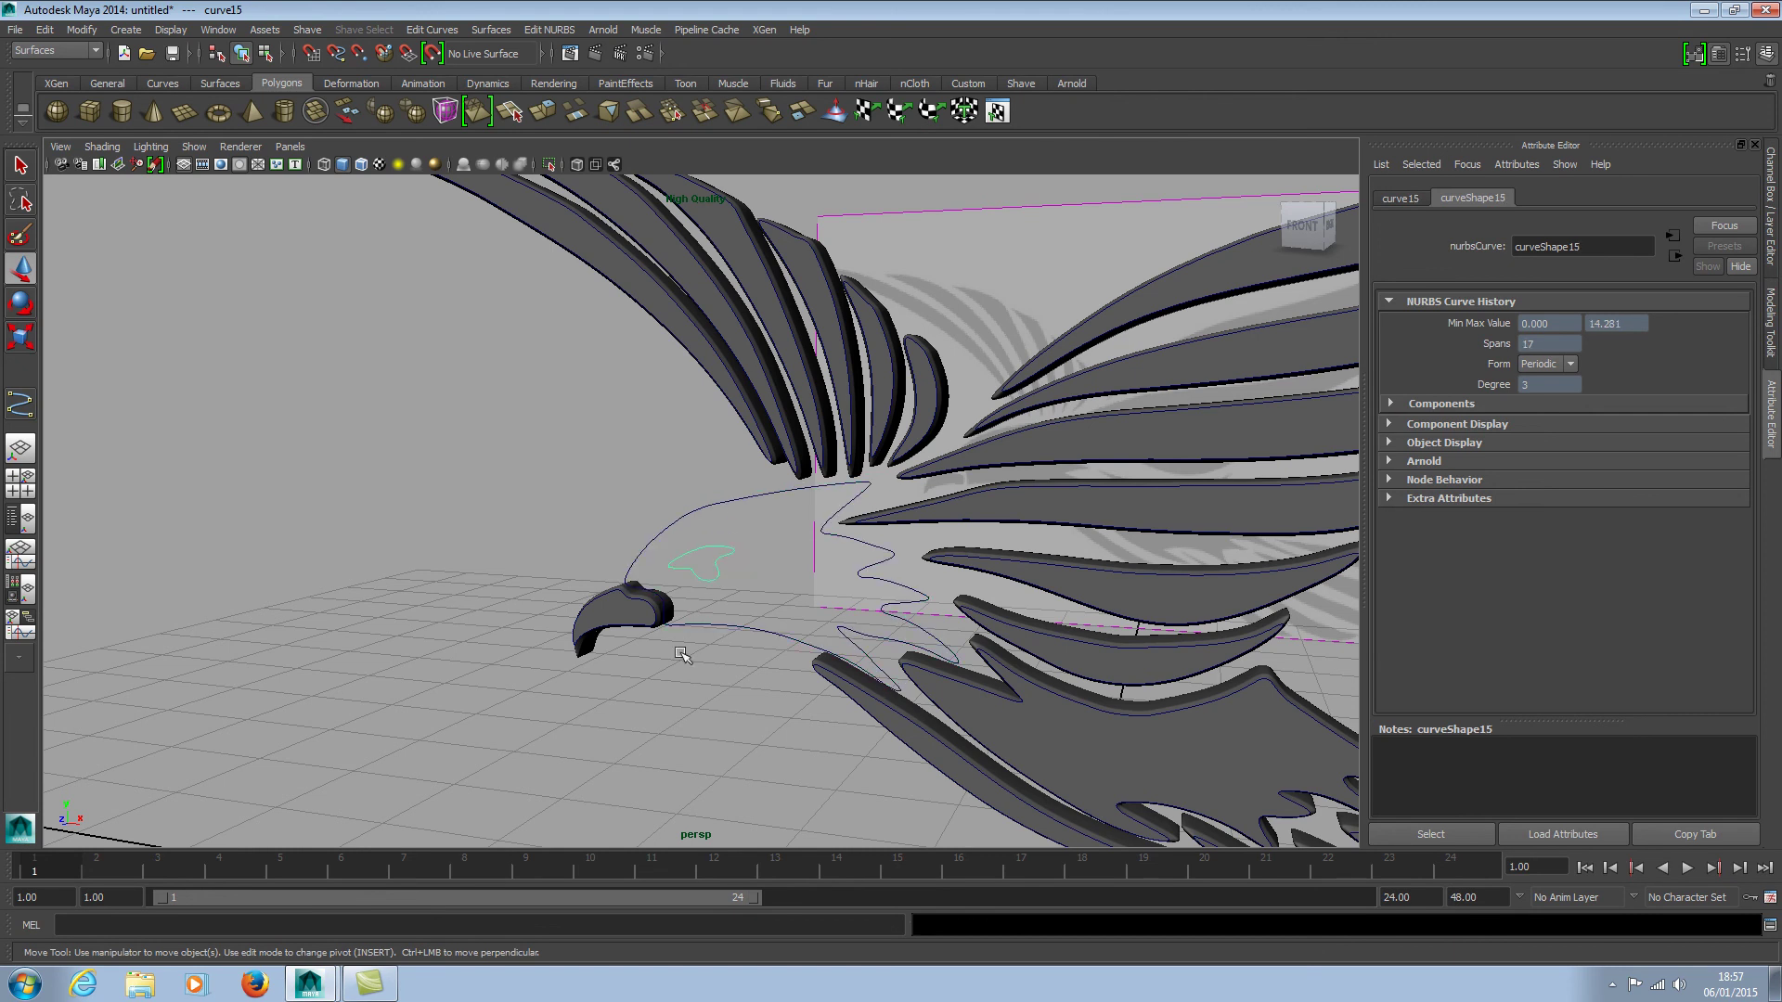
key("g")
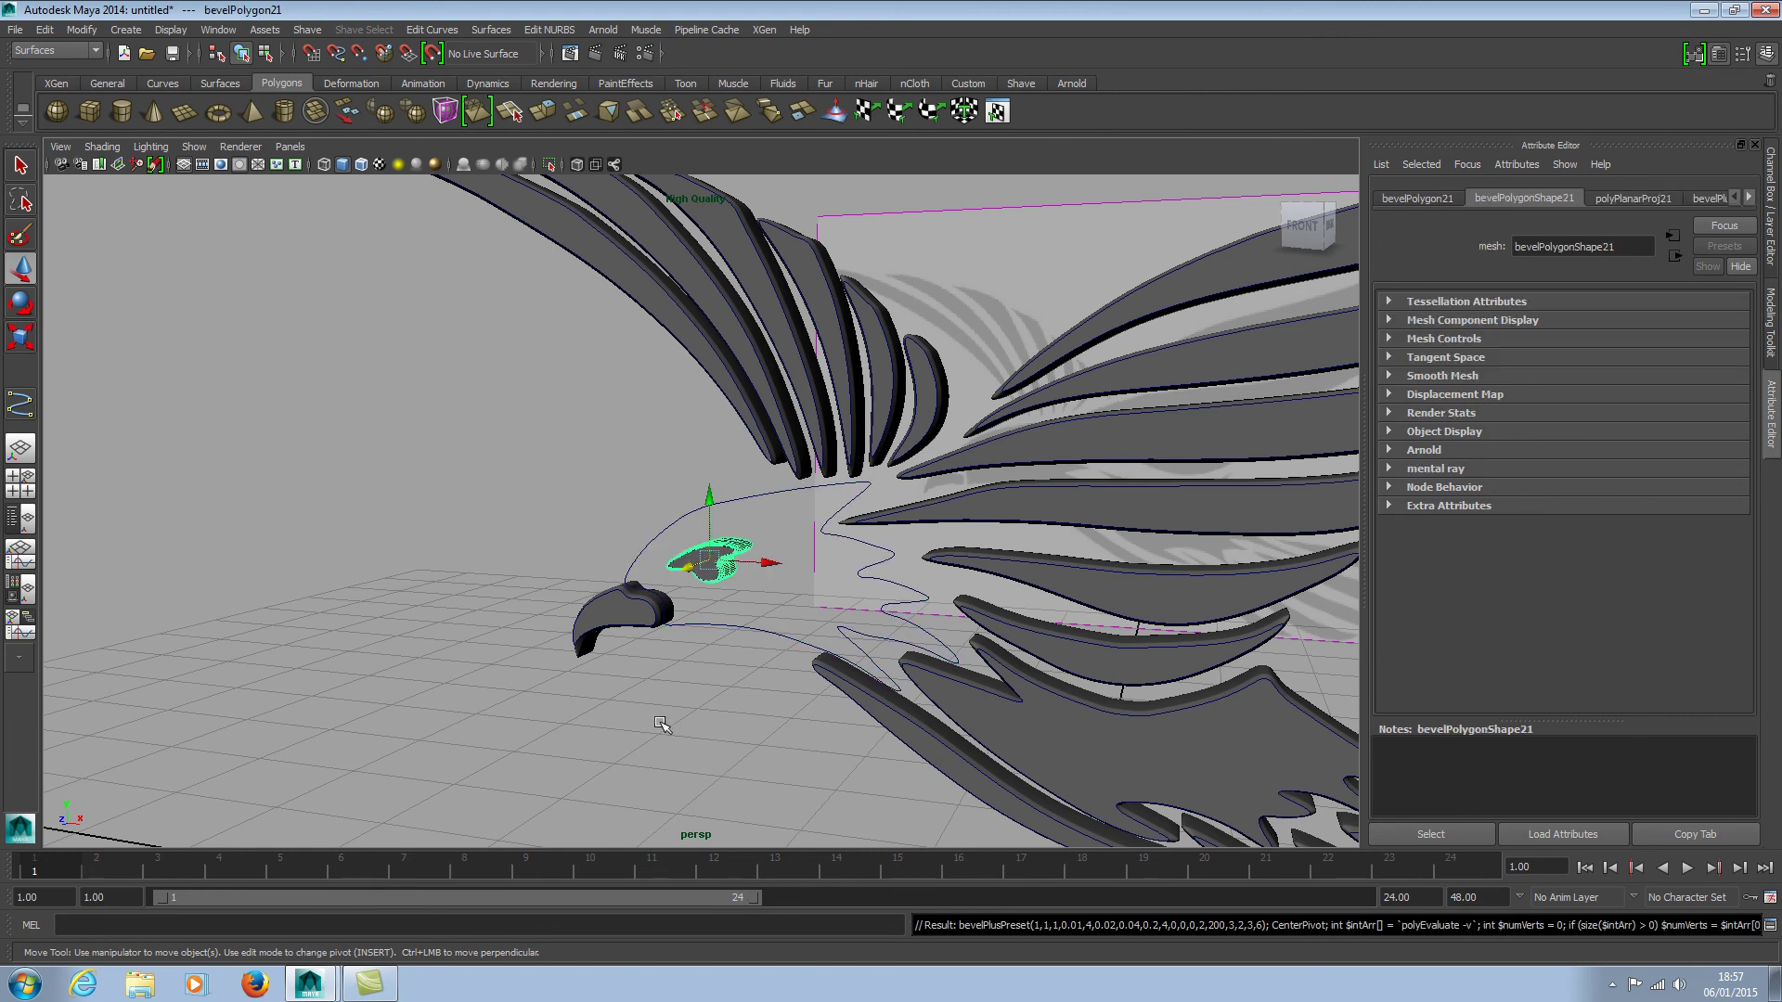
mouse_move(663, 726)
left_mouse_down("alt")
mouse_move(718, 717)
mouse_move(760, 621)
left_mouse_up("alt")
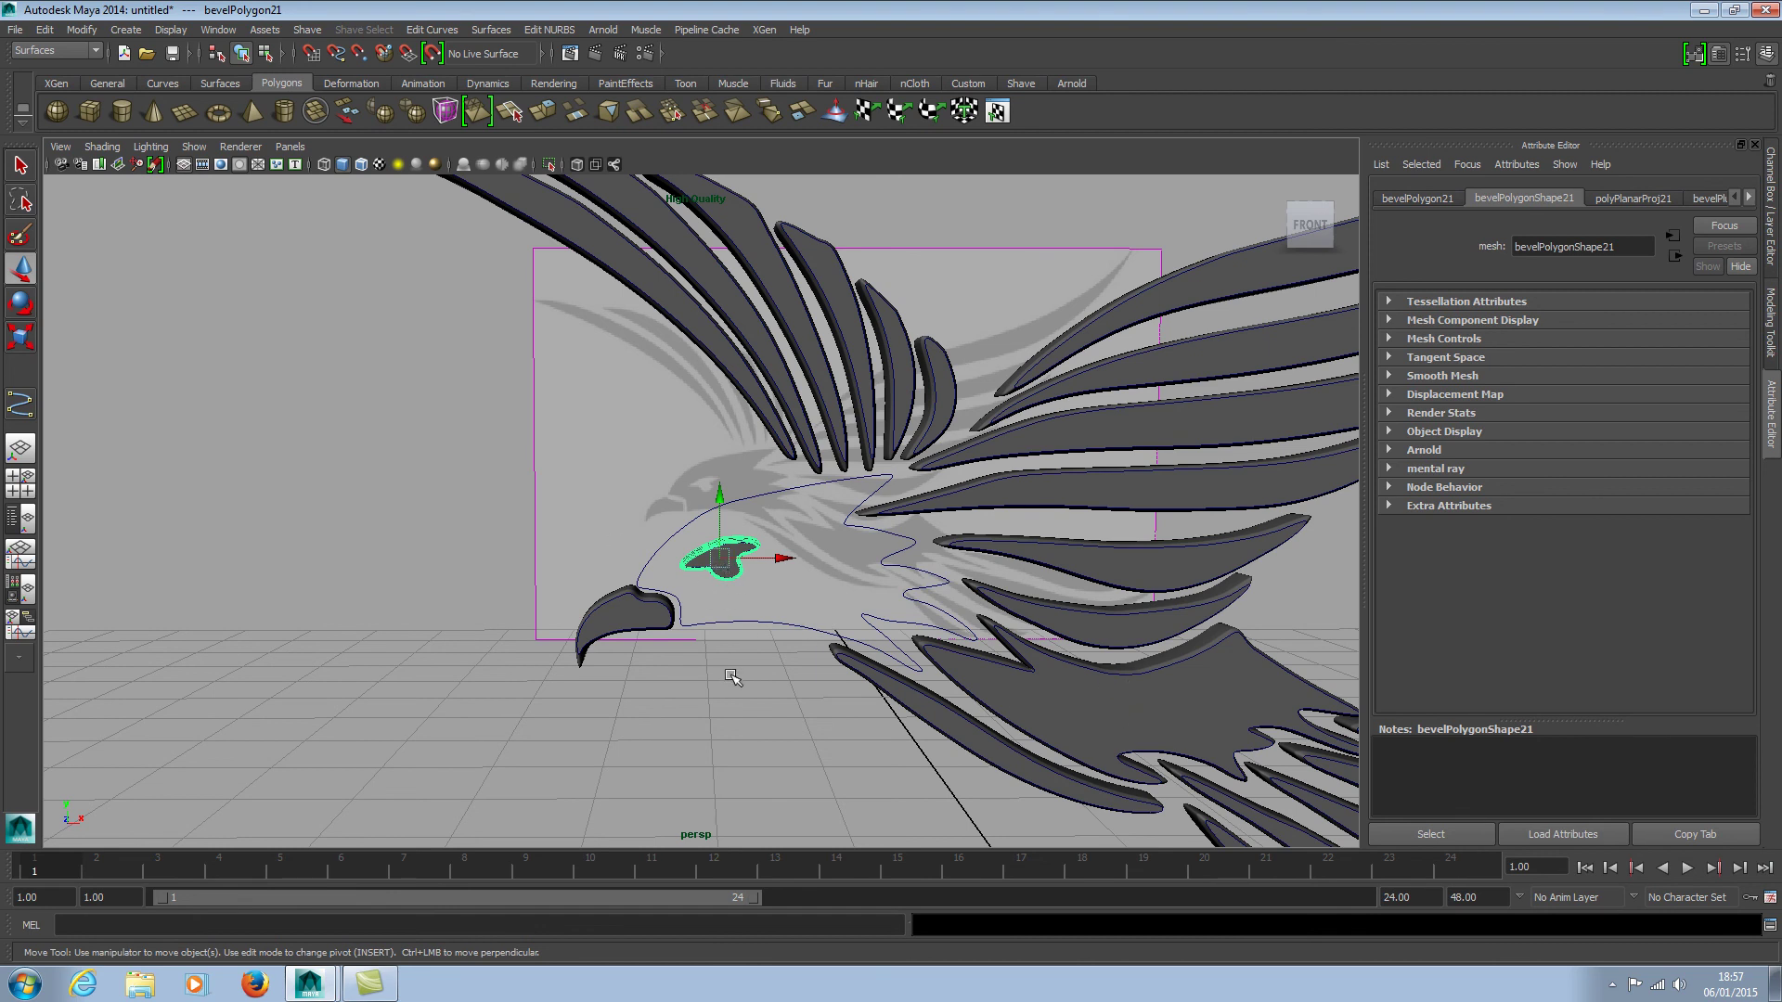
key("ctrl+z")
Bevel Plus the head outline and eye curve together, cutting the eye as a hole.
left_click_drag(708, 704, 686, 715, "alt")
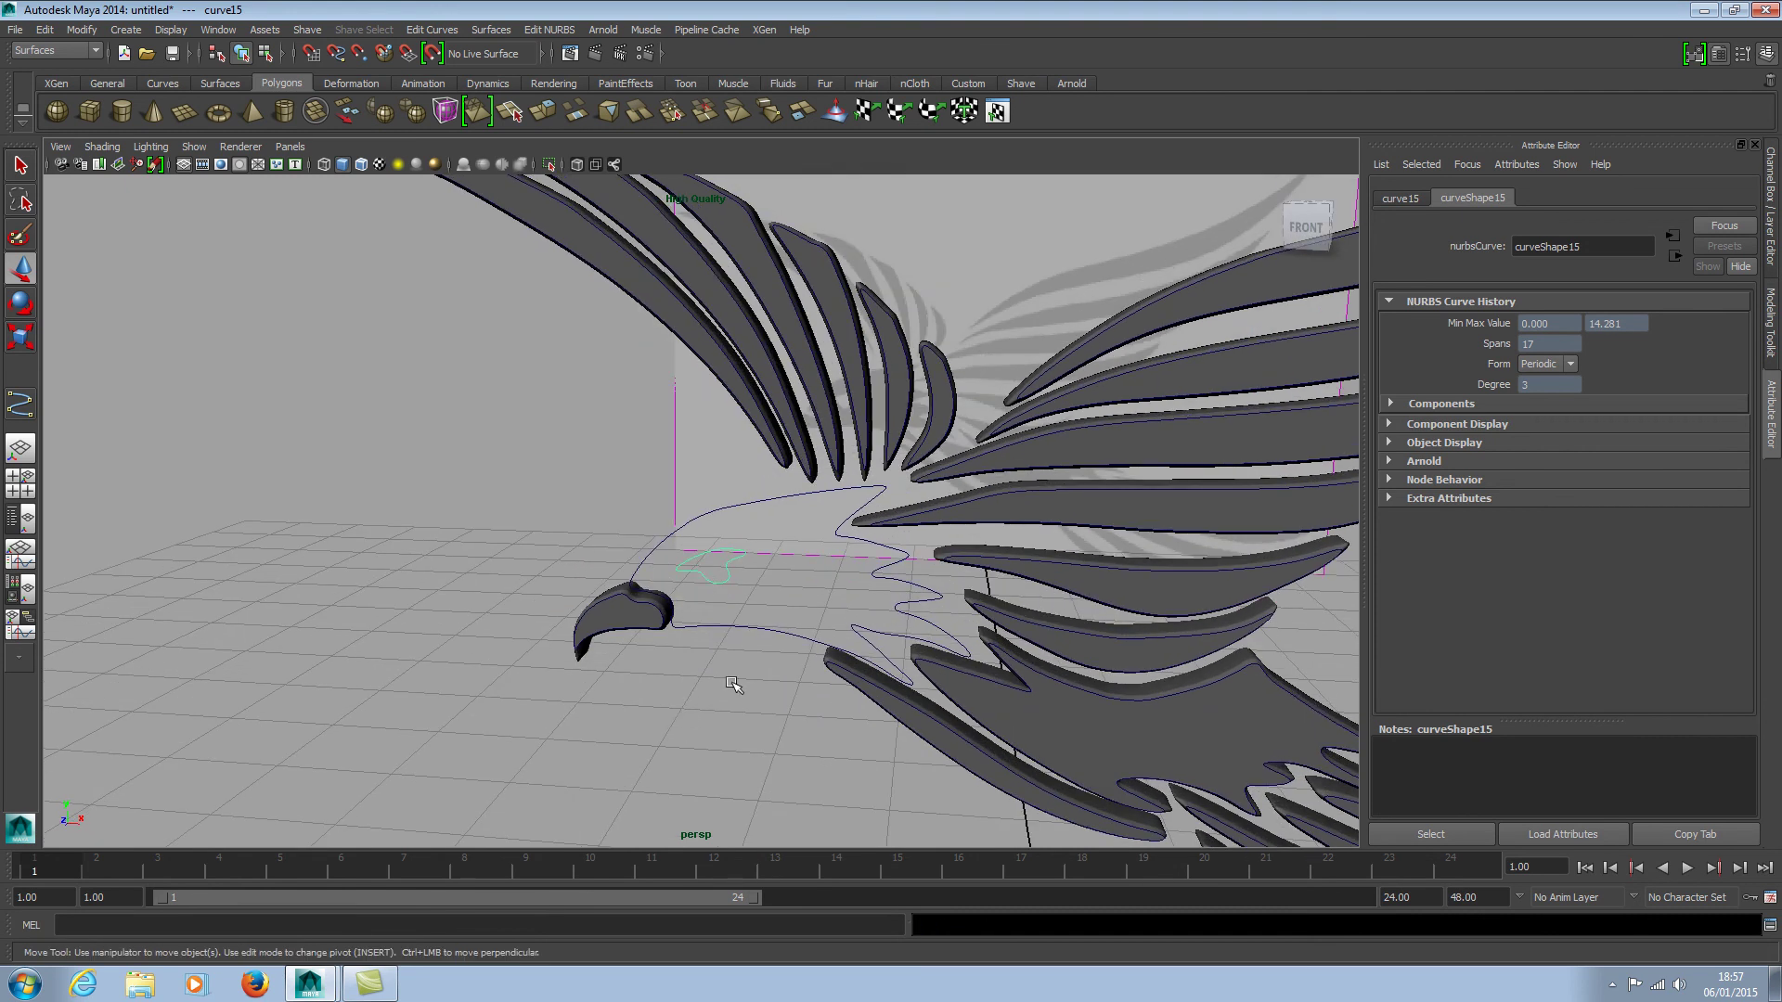
left_click(657, 548)
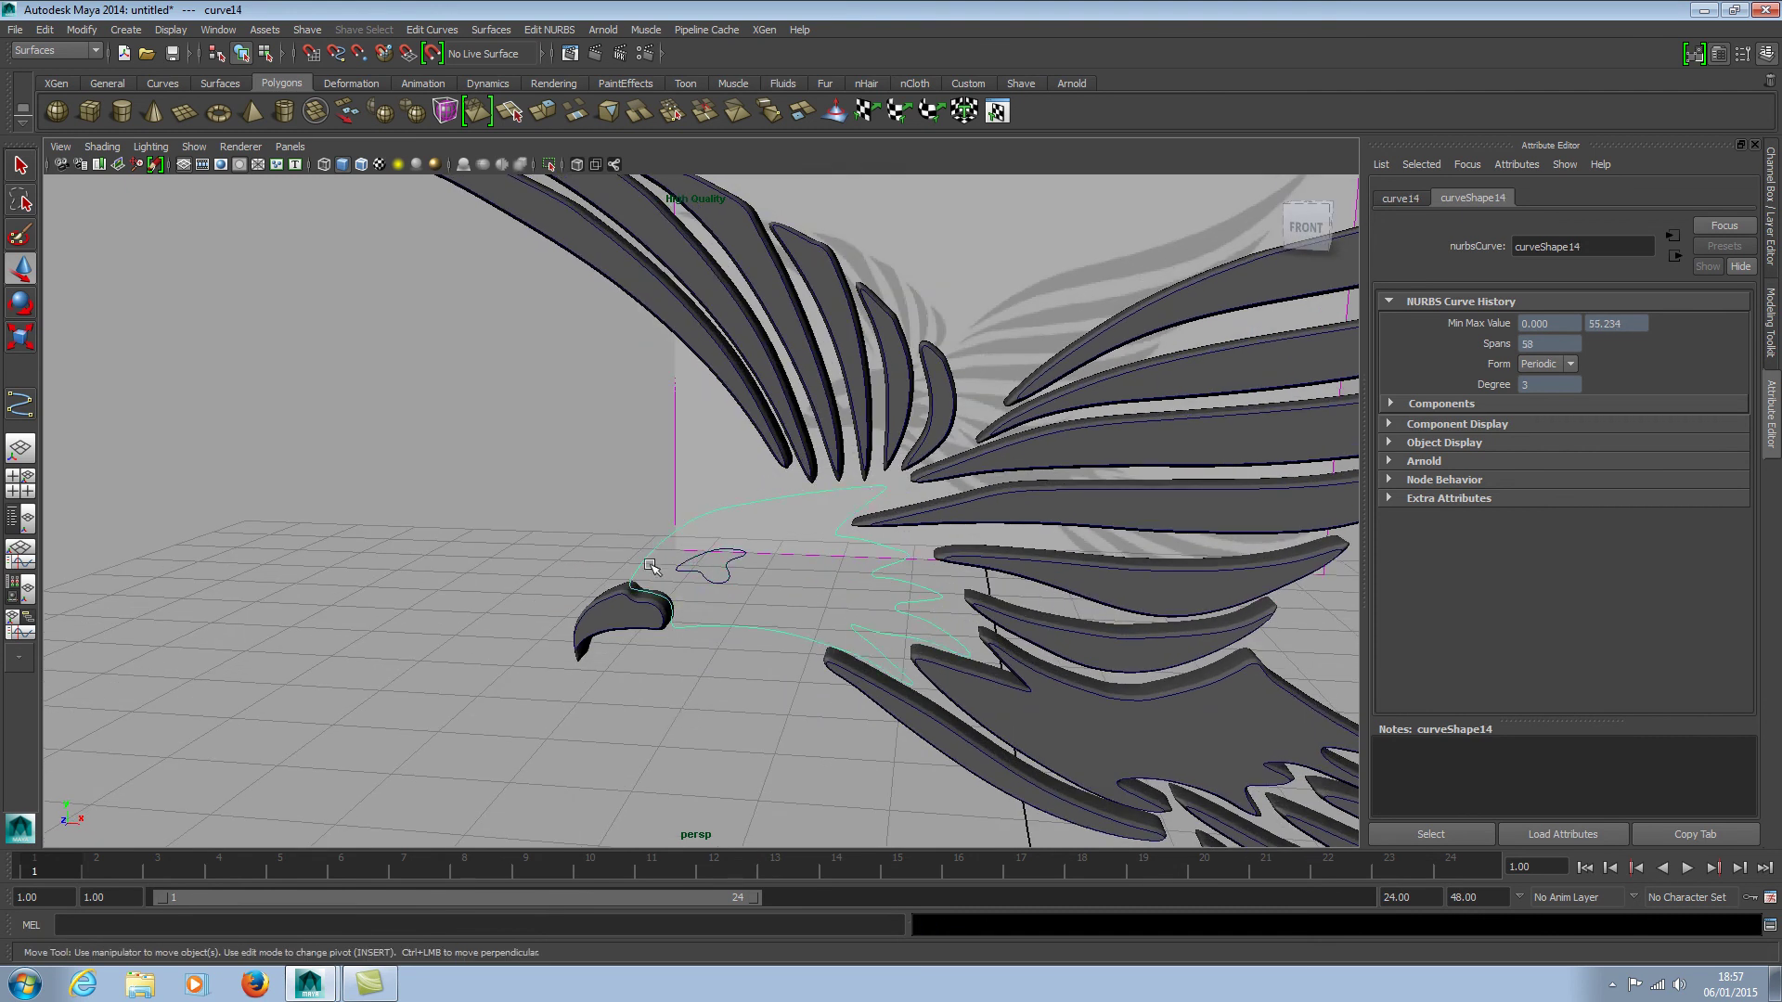
left_click(725, 578, "shift")
key("g")
mouse_move(708, 703)
left_mouse_down("alt")
mouse_move(742, 703)
mouse_move(685, 679)
left_mouse_up("alt")
Clear the selection and frame the eagle at an angle showing its extruded thickness.
left_click(717, 713)
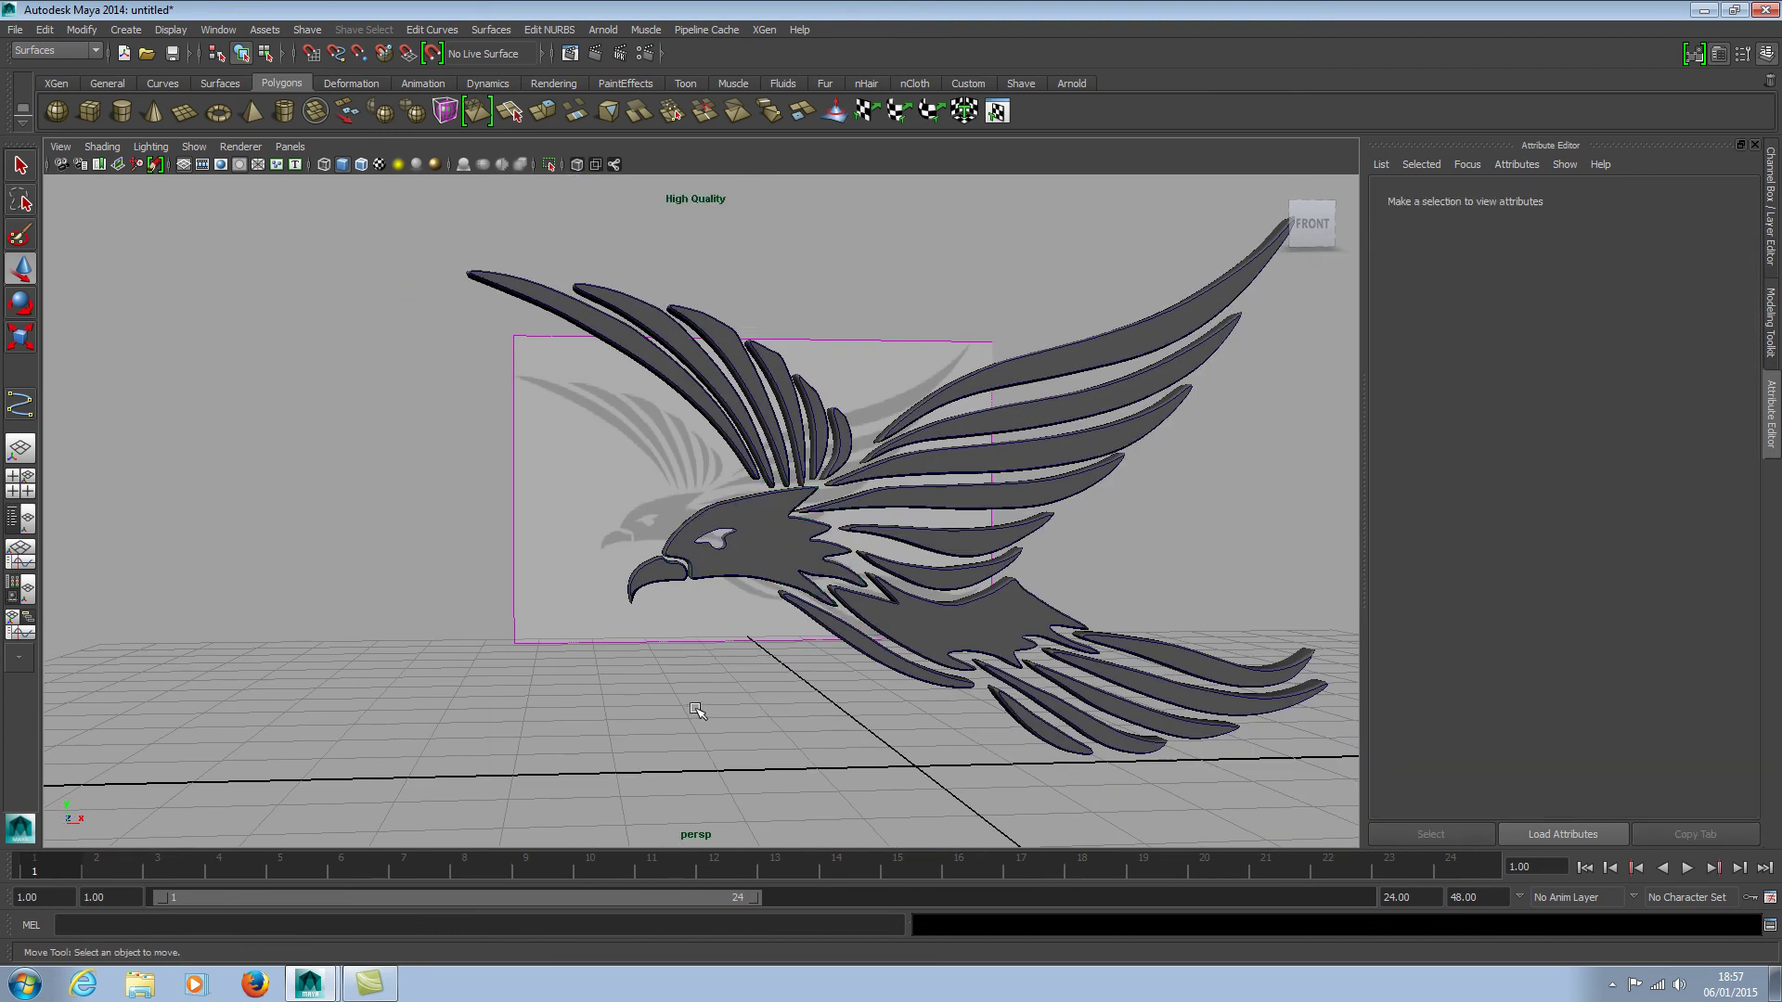
middle_click_drag(1161, 562, 1000, 564, "alt")
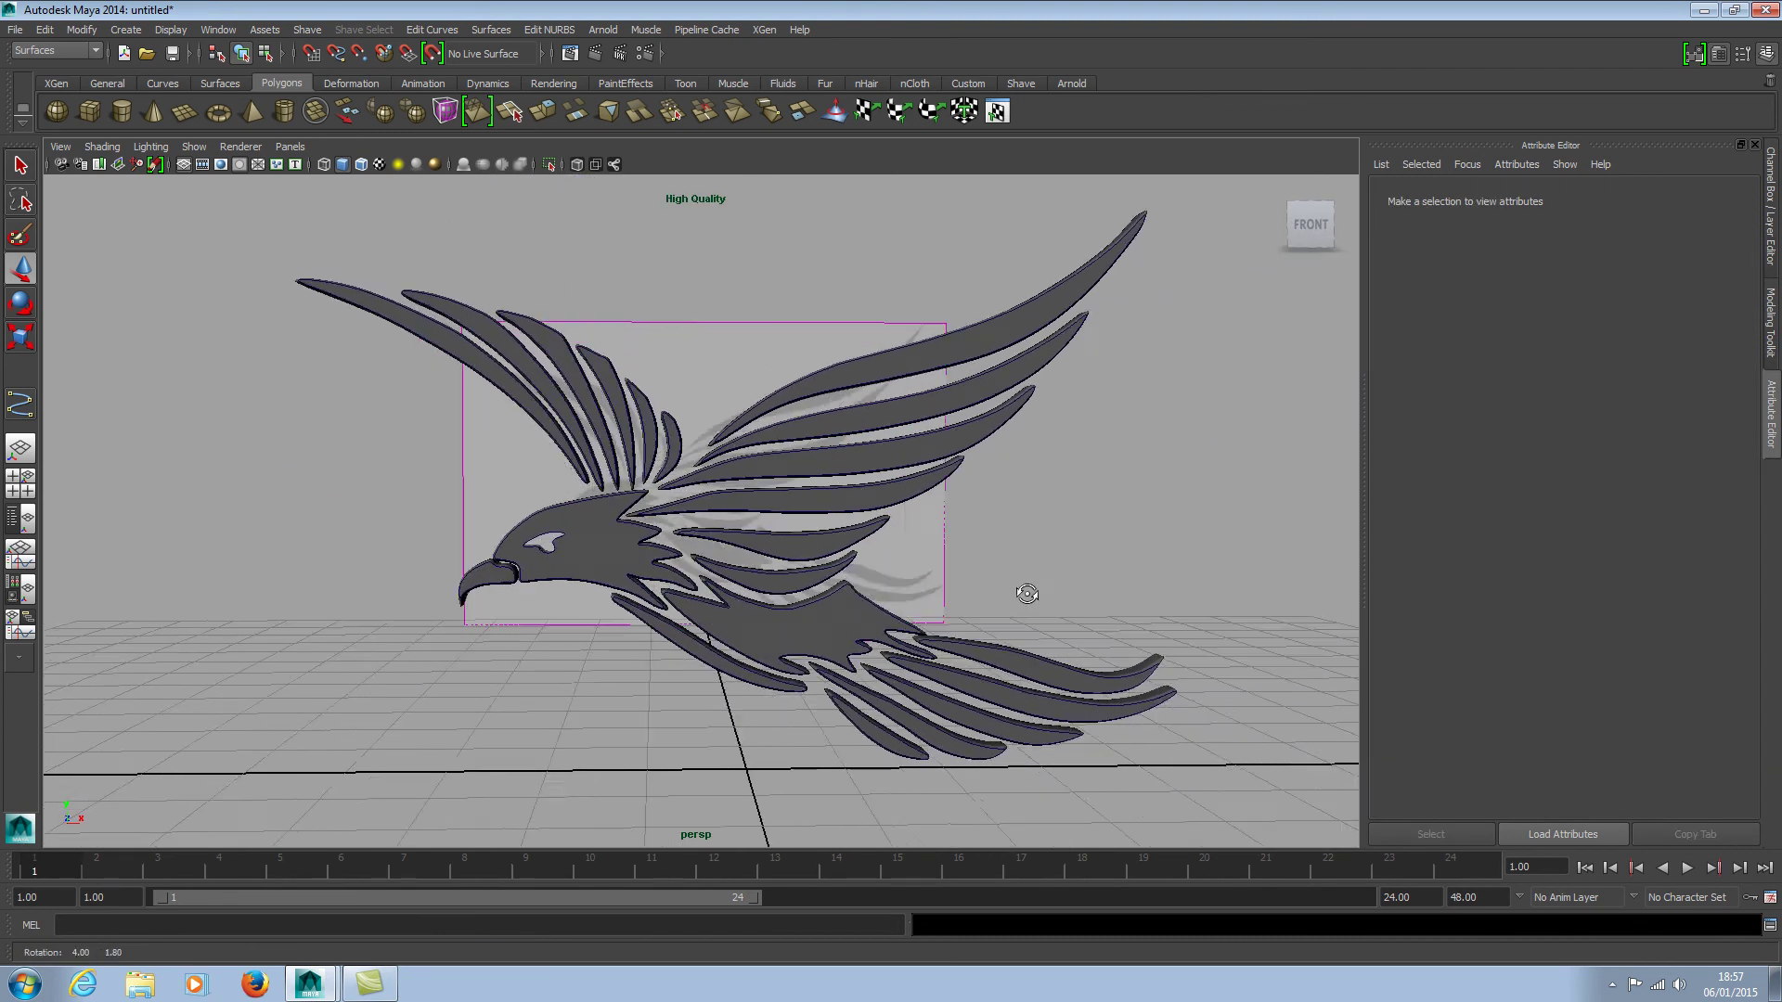
left_click_drag(1034, 588, 974, 599, "alt")
middle_click_drag(1095, 575, 1002, 582, "alt")
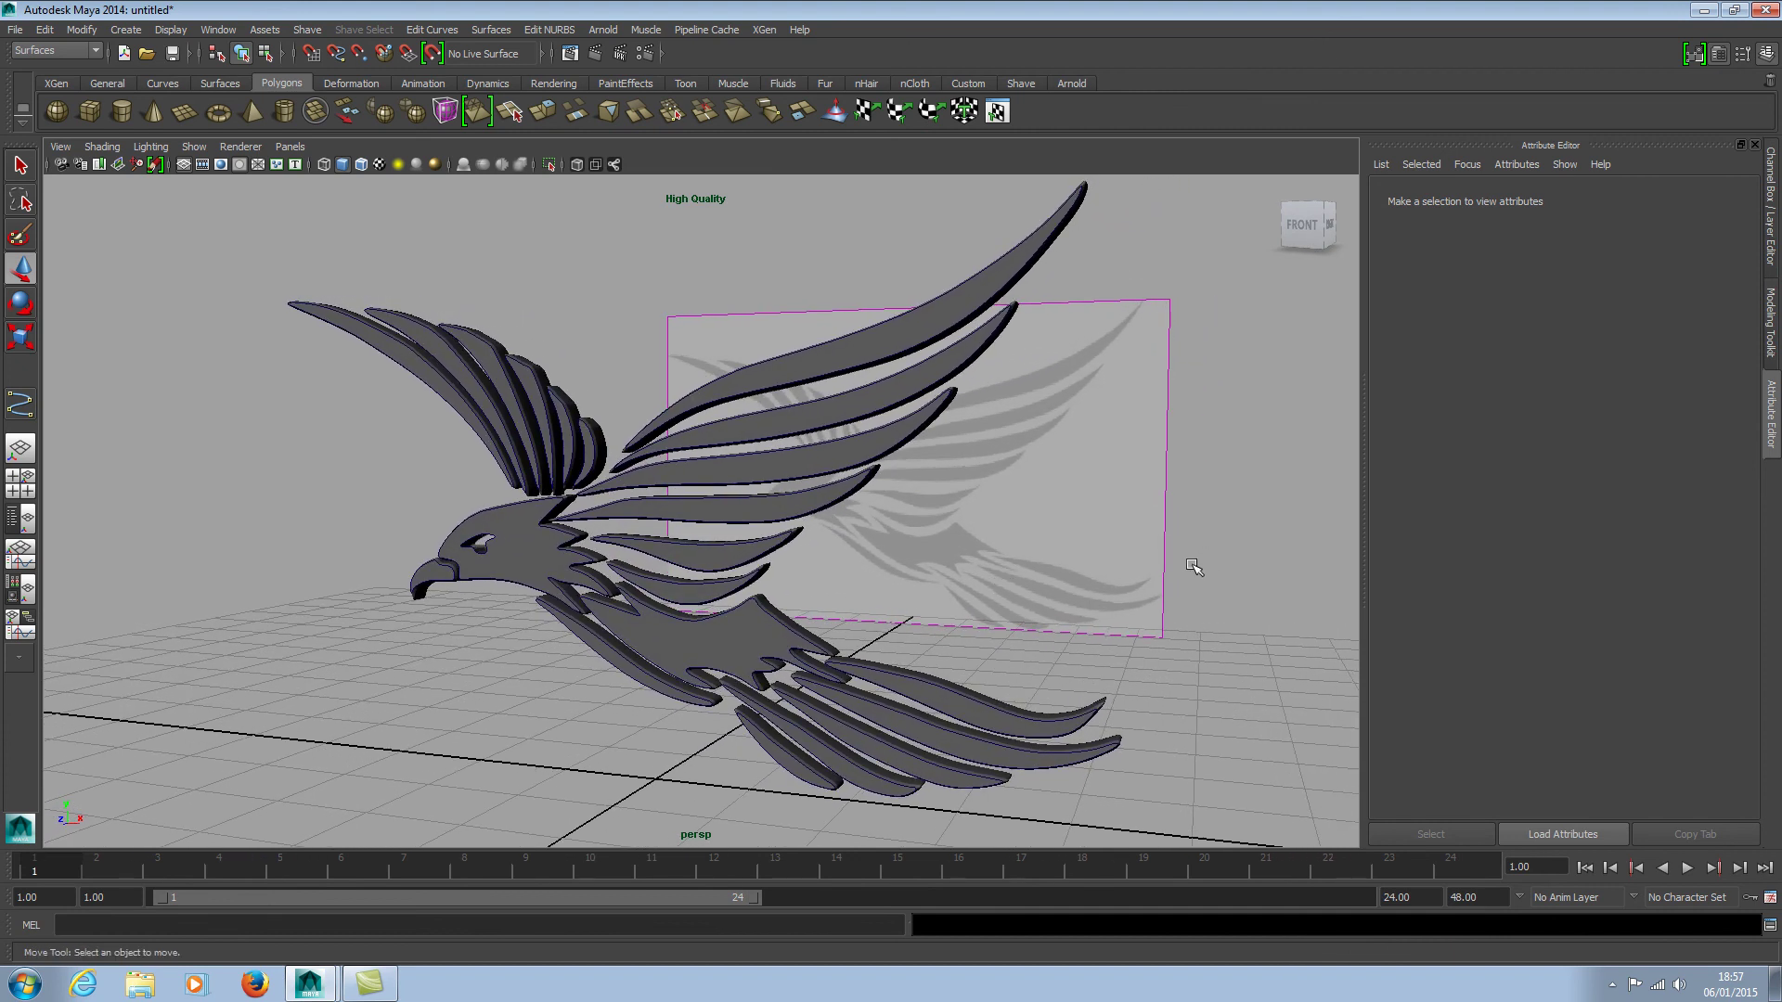
middle_click_drag(1192, 558, 1167, 582, "alt")
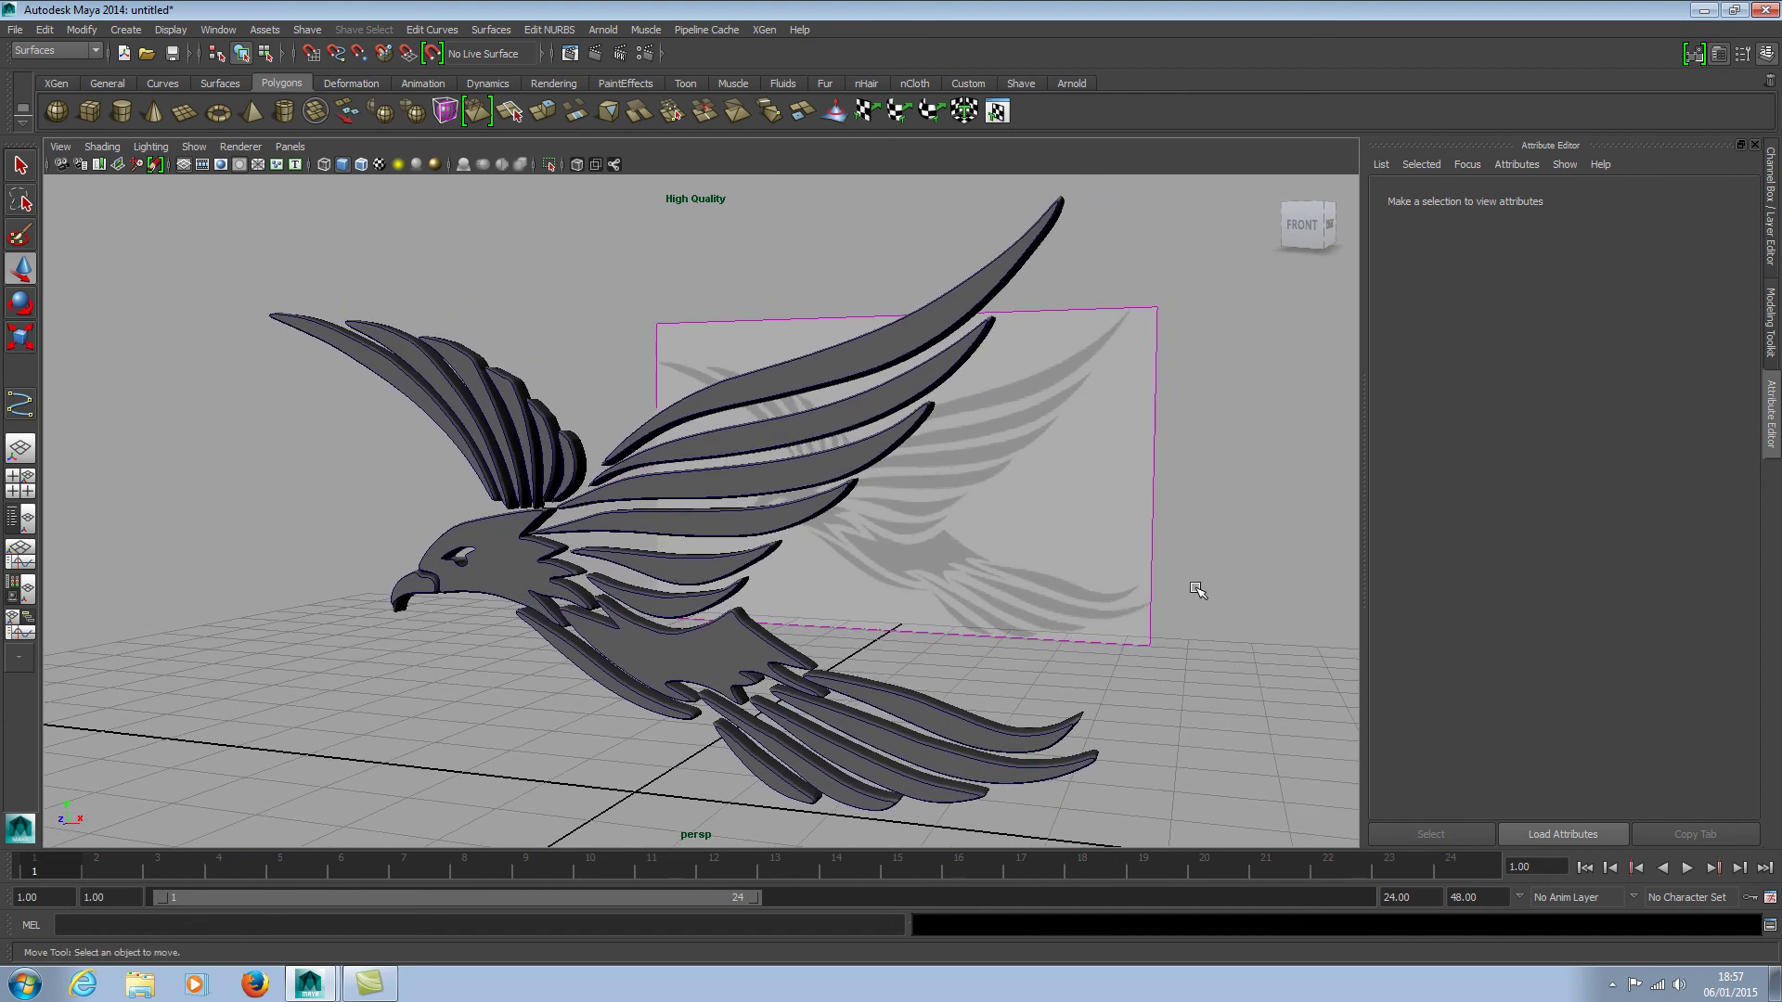